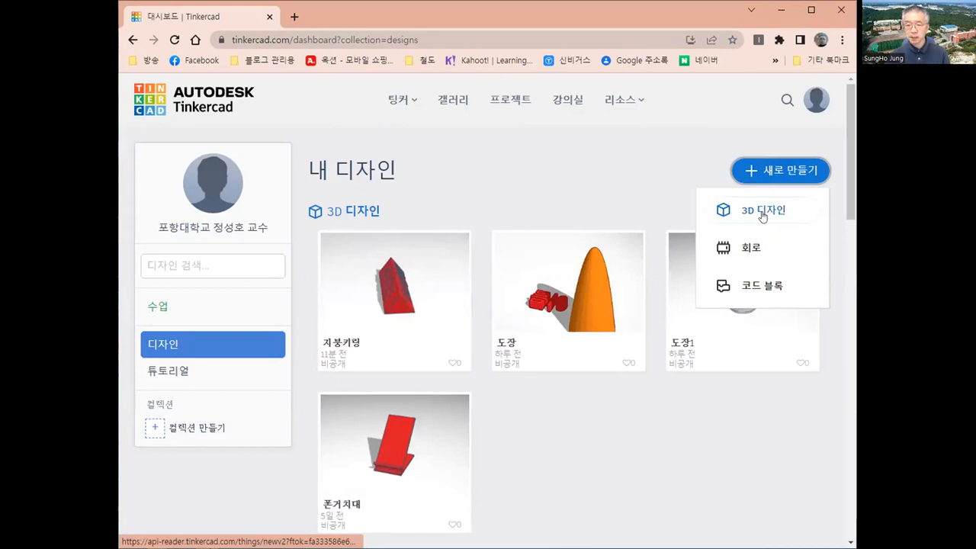
Start a new blank 3D design from the 새로 만들기 dropdown.
{"action": "left_click", "coordinate": [763, 217]}
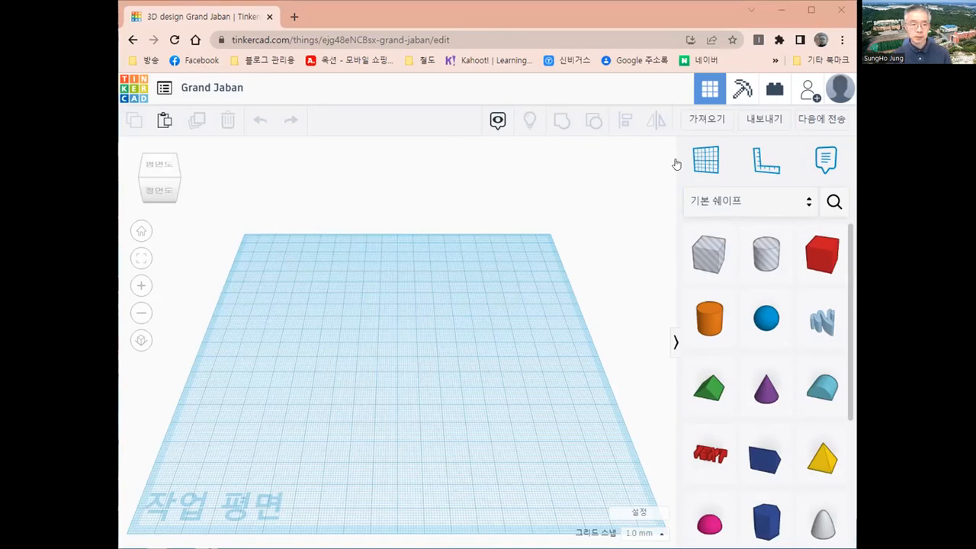
Rename the design from Grand Jaban to 지붕키링.
{"action": "left_click", "coordinate": [220, 90]}
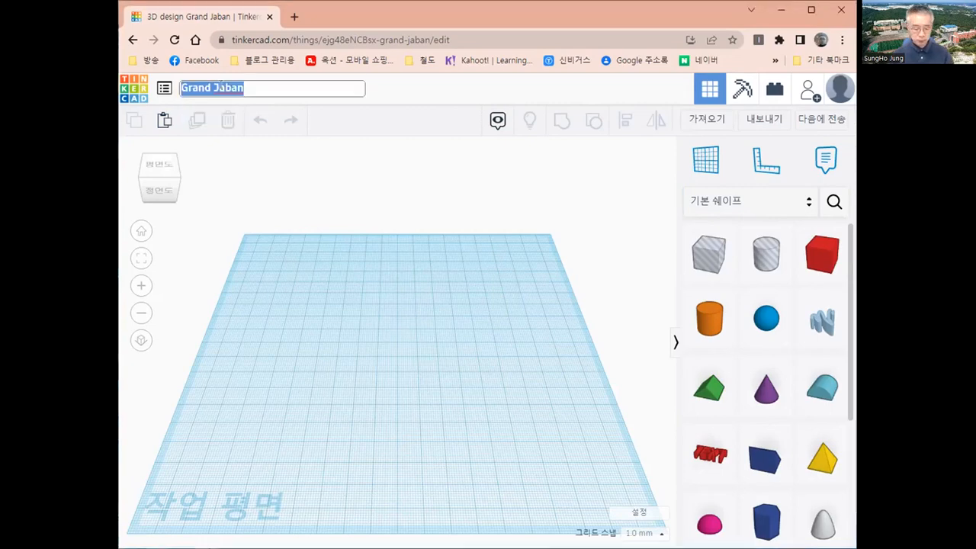
{"action": "type", "text": "지붕"}
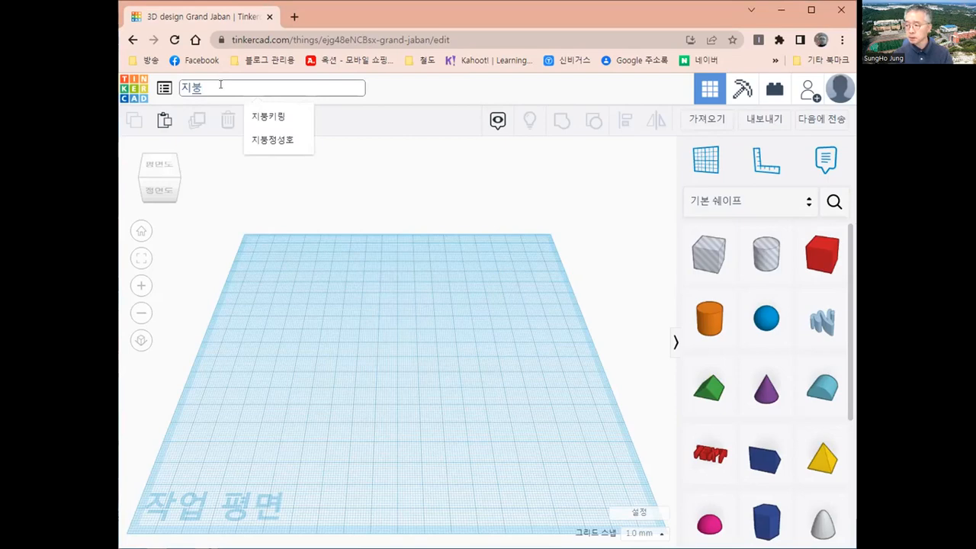
{"action": "type", "text": "키링"}
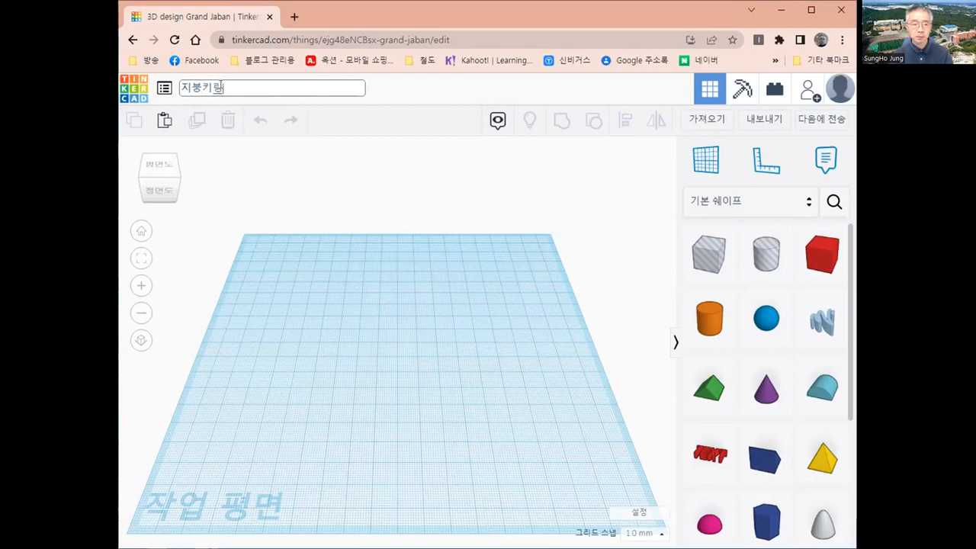
{"action": "key", "text": "Return"}
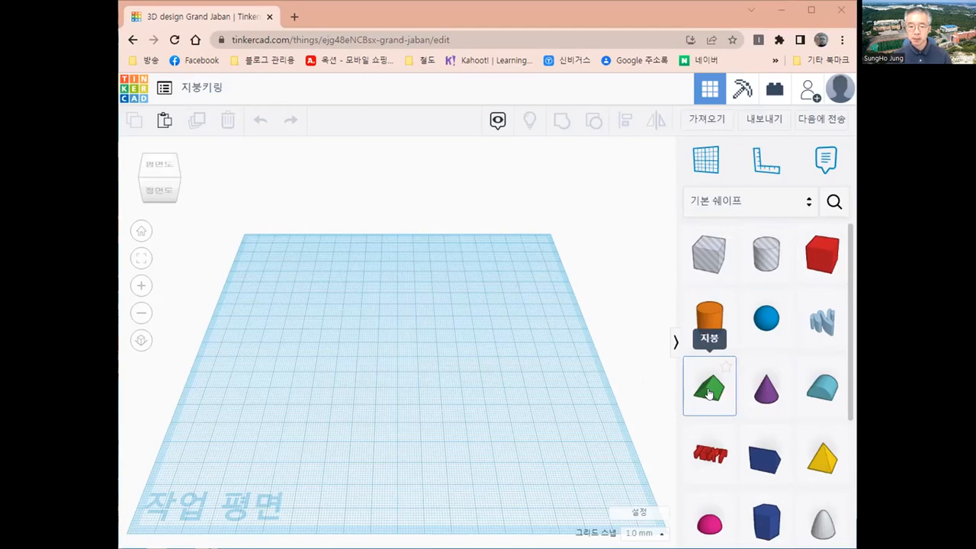
Drag the Roof (지붕) shape from Basic Shapes onto the middle of the workplane.
{"action": "left_click_drag", "start_coordinate": [710, 393], "coordinate": [406, 372]}
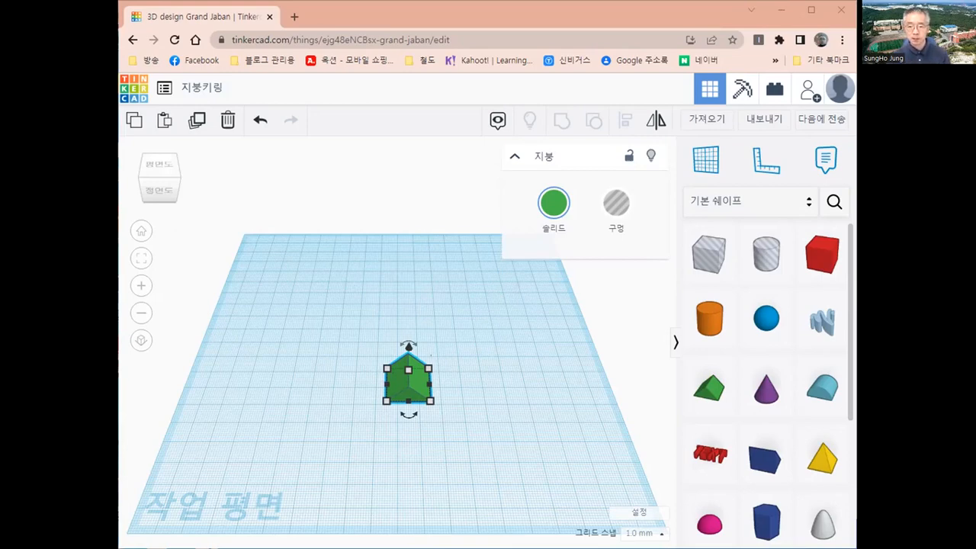
Anchor the ruler near the workplane's lower-left corner and set the roof length to 100 mm.
{"action": "left_click", "coordinate": [760, 165]}
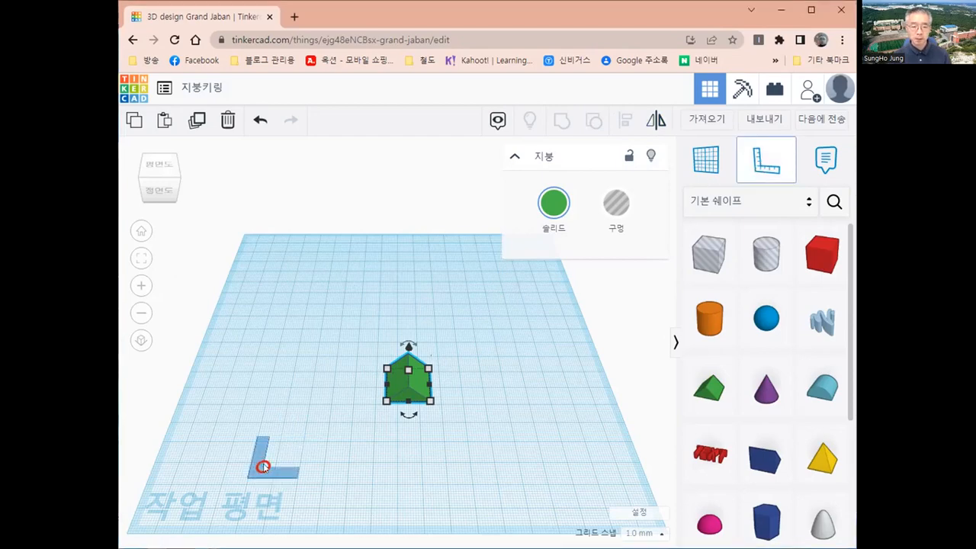
{"action": "left_click", "coordinate": [263, 466]}
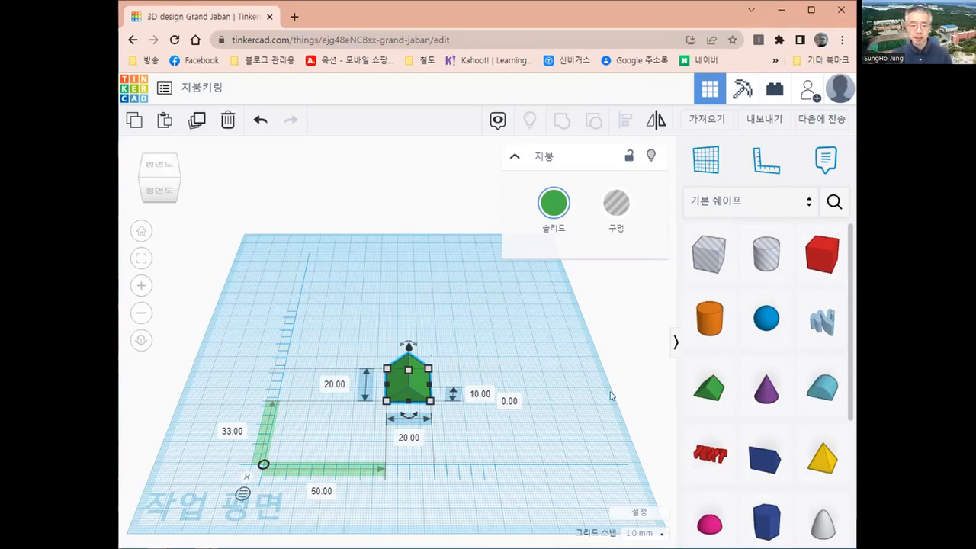
{"action": "left_click", "coordinate": [335, 385]}
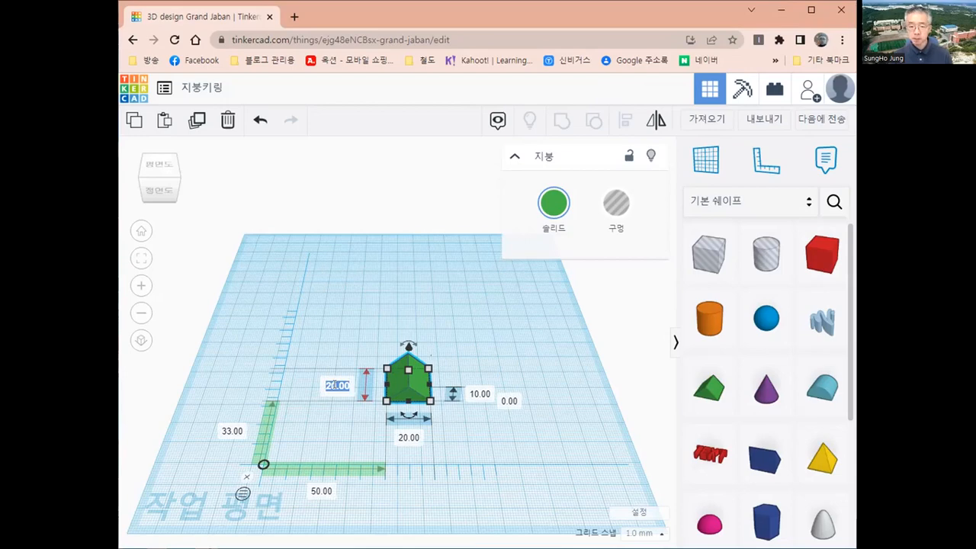
{"action": "type", "text": "100"}
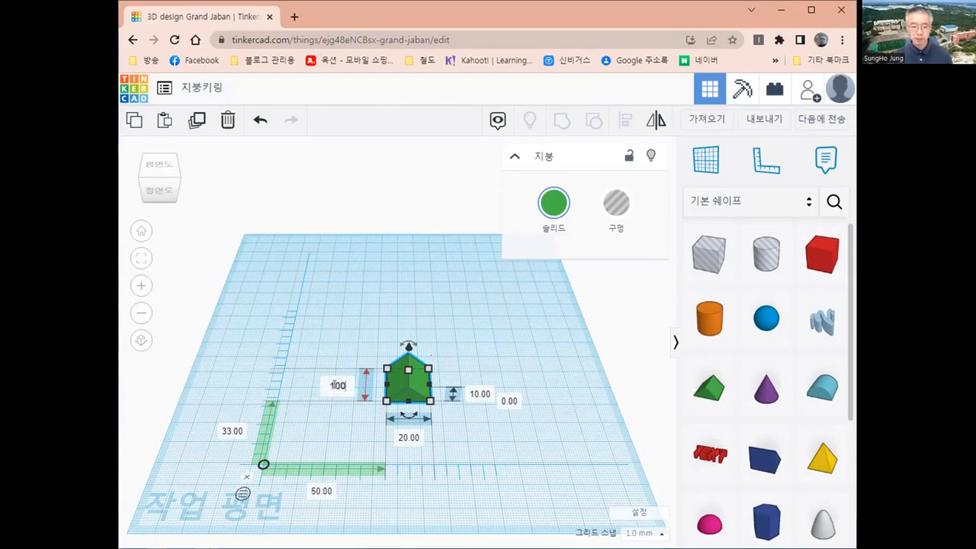
{"action": "key", "text": "Return"}
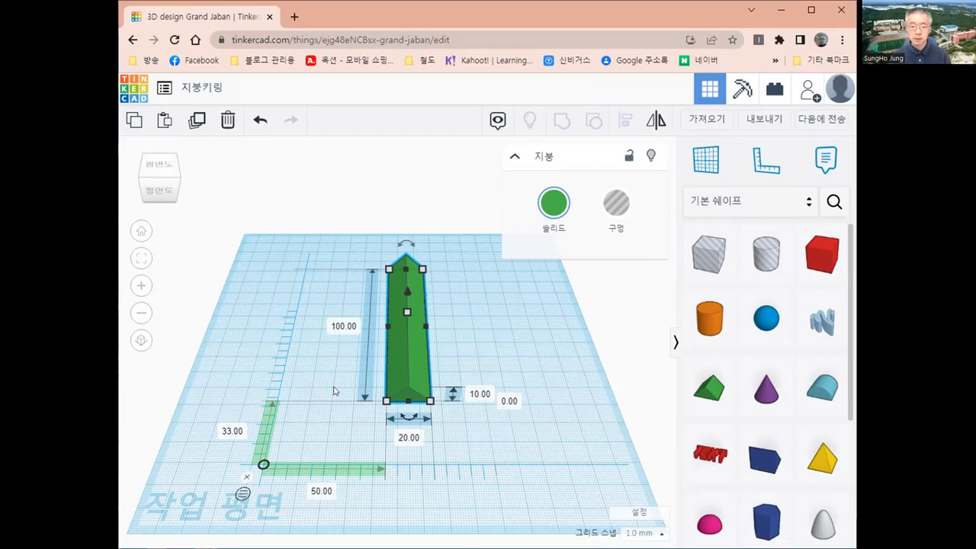
Set the roof's width to 30 mm and its height to 20 mm.
{"action": "left_click", "coordinate": [399, 437]}
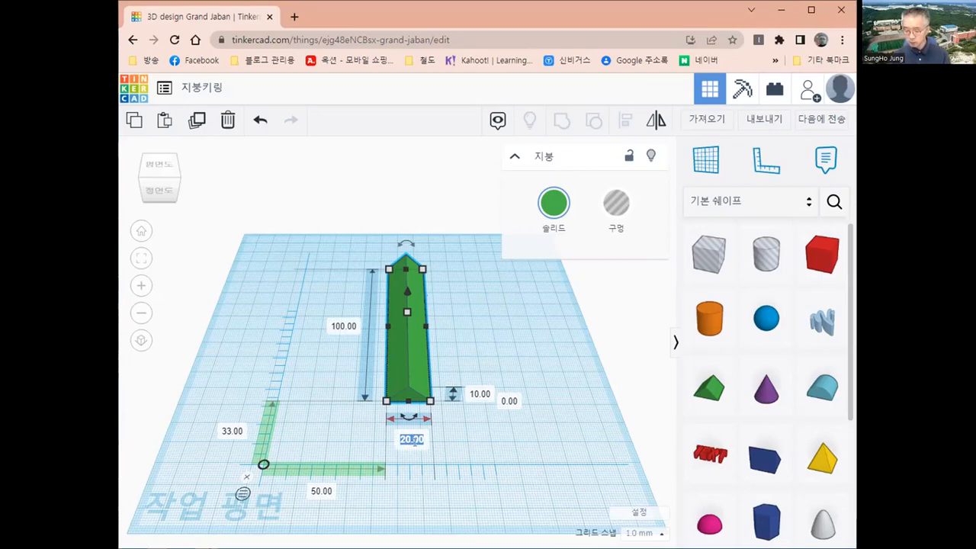
{"action": "type", "text": "30"}
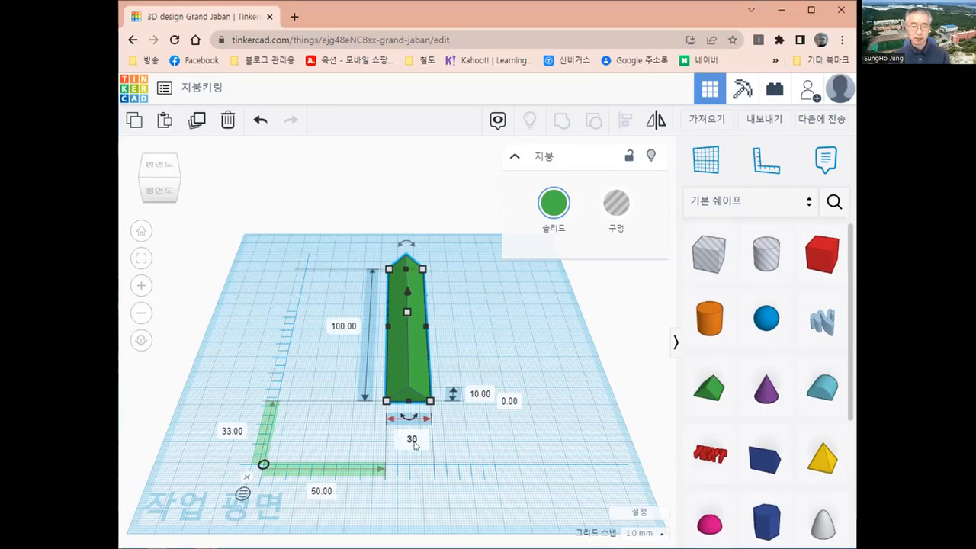
{"action": "key", "text": "Return"}
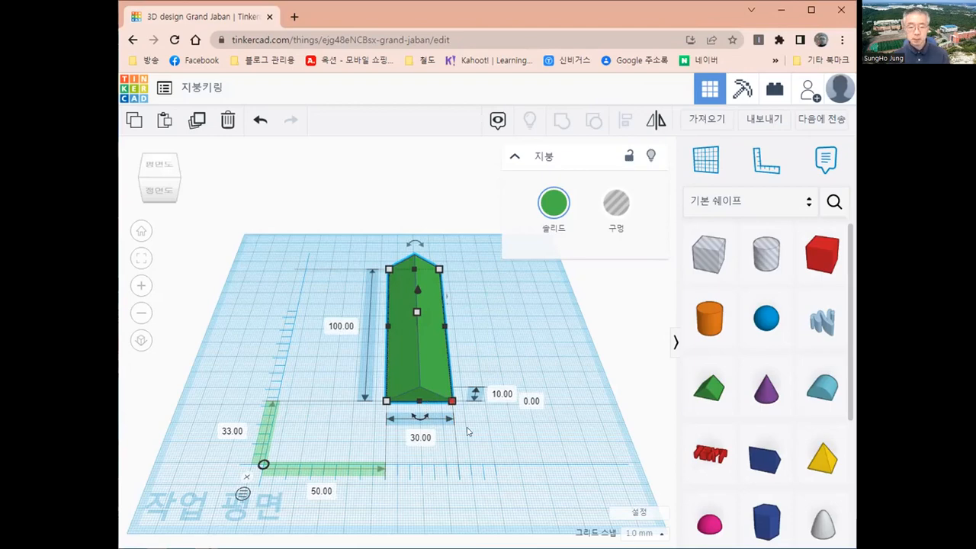
{"action": "left_click", "coordinate": [498, 394]}
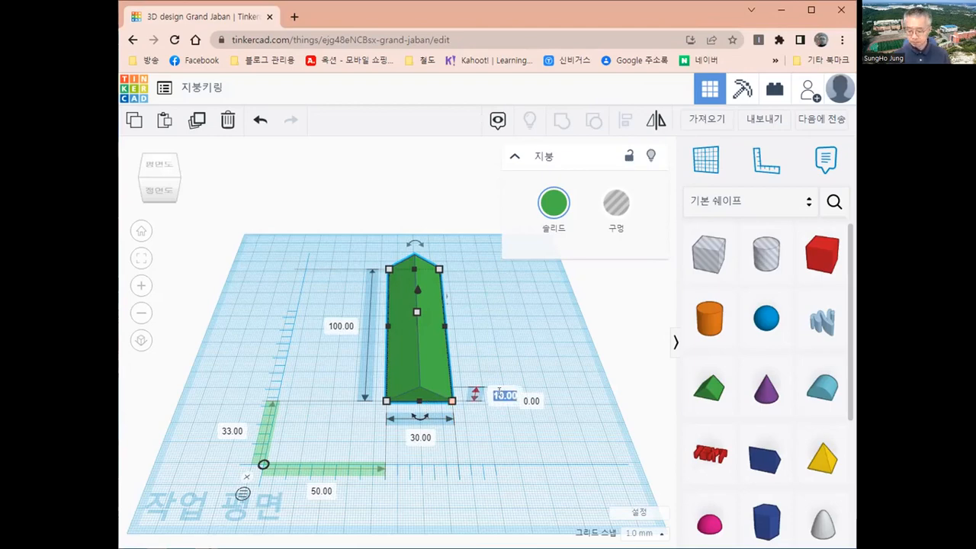
{"action": "type", "text": "20"}
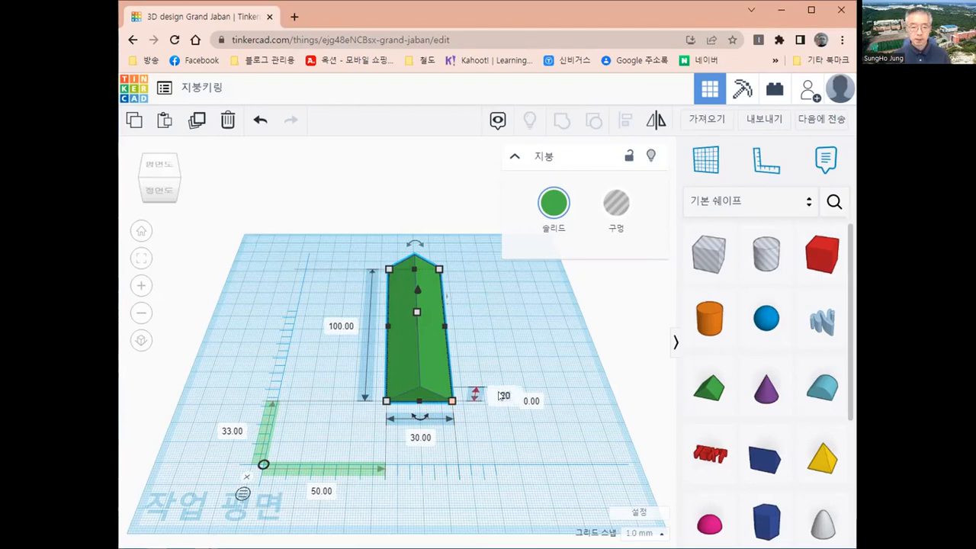
{"action": "key", "text": "Return"}
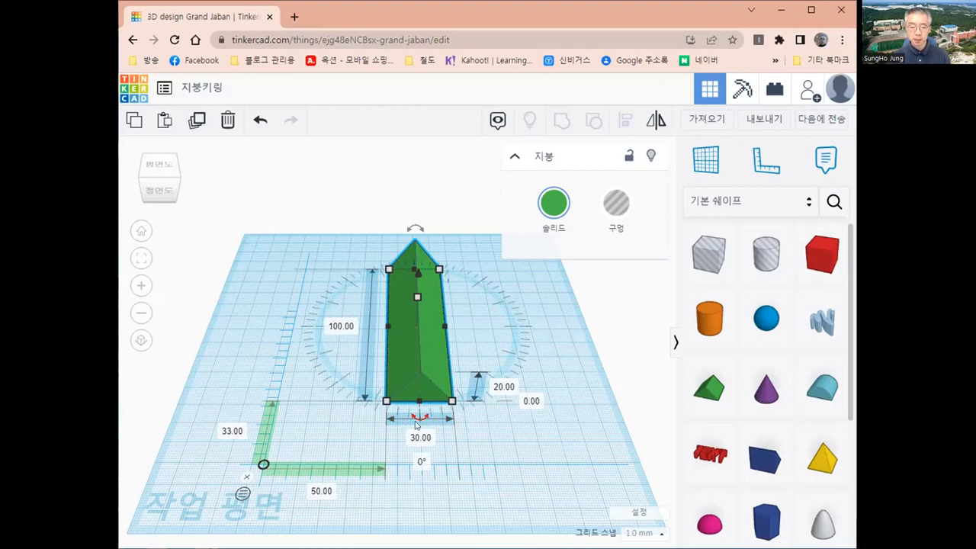
{"action": "right_click_drag", "start_coordinate": [455, 421], "coordinate": [479, 453]}
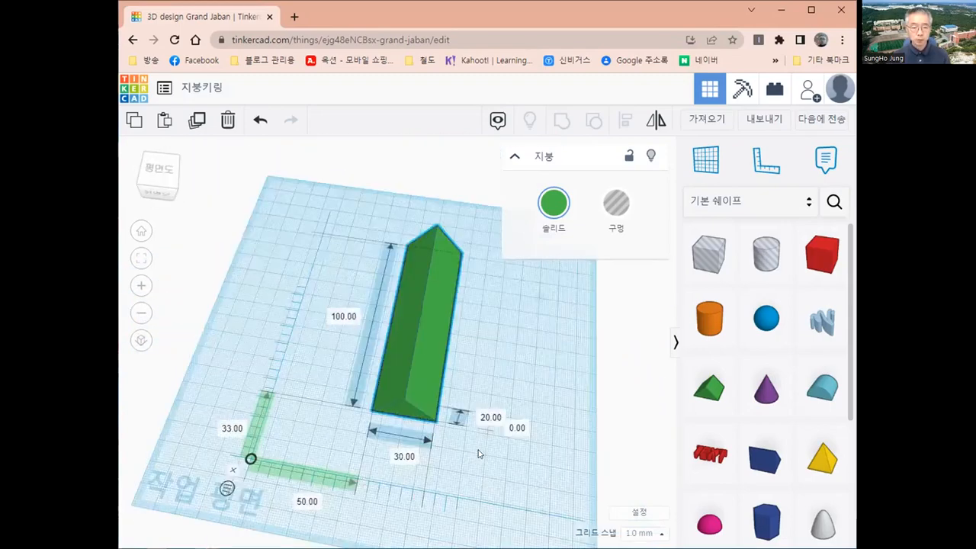
{"action": "right_click_drag", "start_coordinate": [546, 417], "coordinate": [434, 406]}
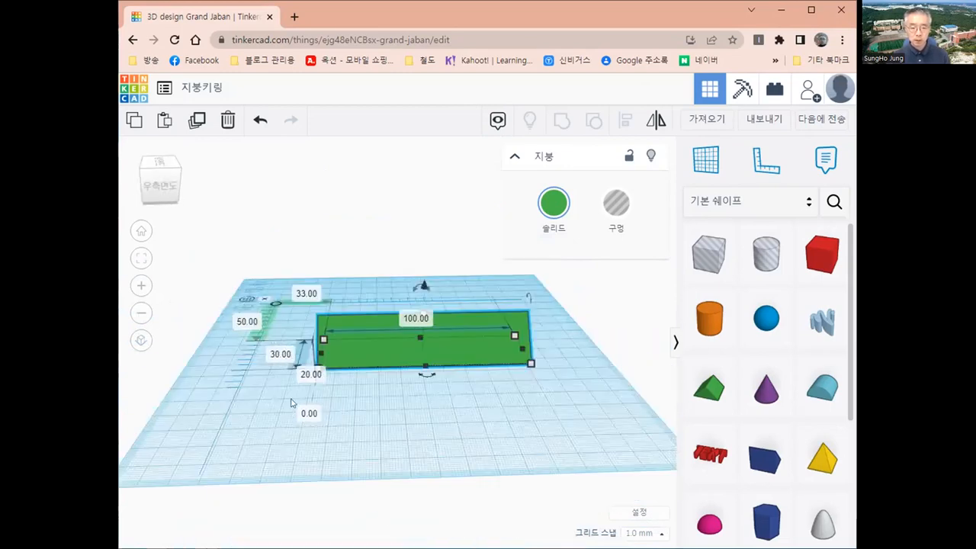
{"action": "right_click_drag", "start_coordinate": [294, 403], "coordinate": [282, 402]}
{"action": "right_click_drag", "start_coordinate": [463, 435], "coordinate": [302, 440]}
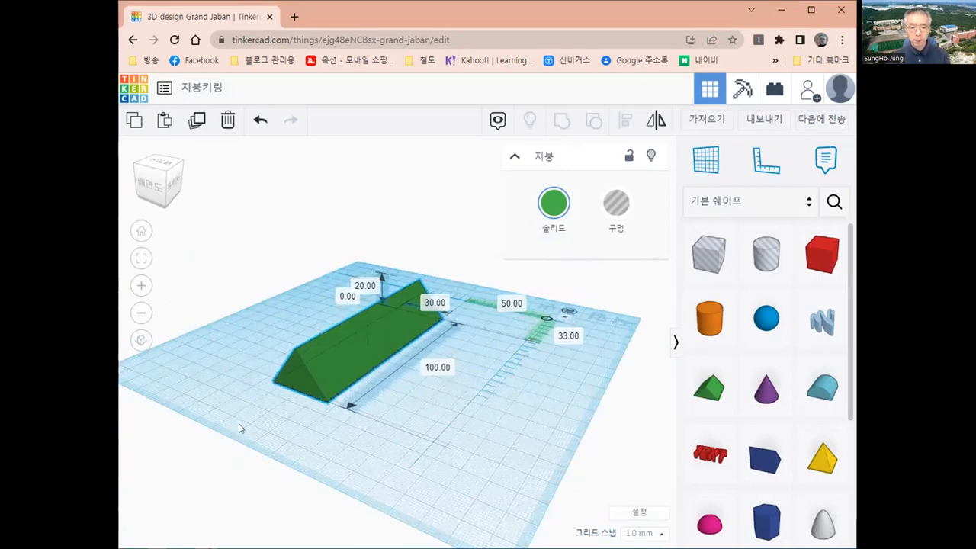
{"action": "right_click_drag", "start_coordinate": [240, 433], "coordinate": [463, 431]}
{"action": "right_click_drag", "start_coordinate": [352, 439], "coordinate": [406, 446]}
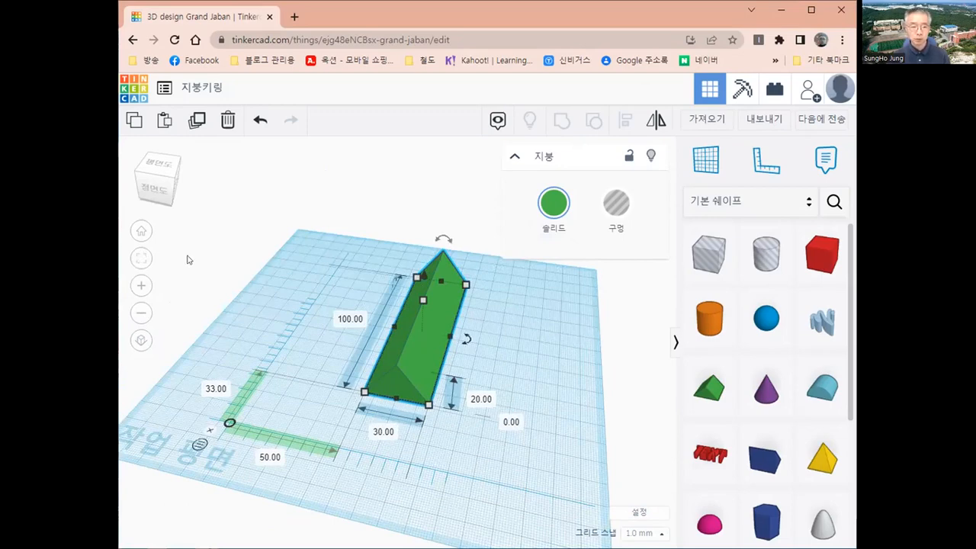
{"action": "left_click", "coordinate": [142, 235]}
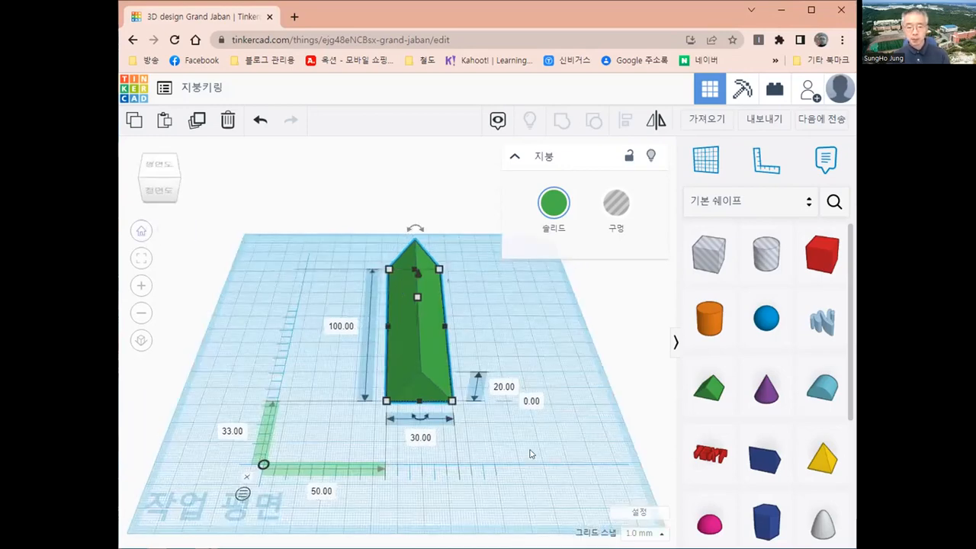
Reselect the roof, orbit around it, then reset to the home view with the Workplane tool.
{"action": "left_click", "coordinate": [531, 453]}
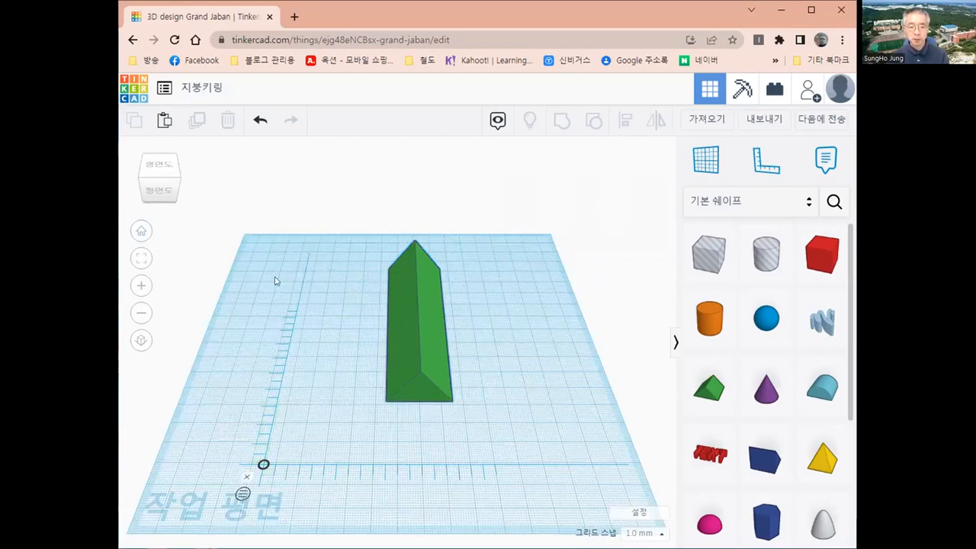
{"action": "left_click", "coordinate": [421, 350]}
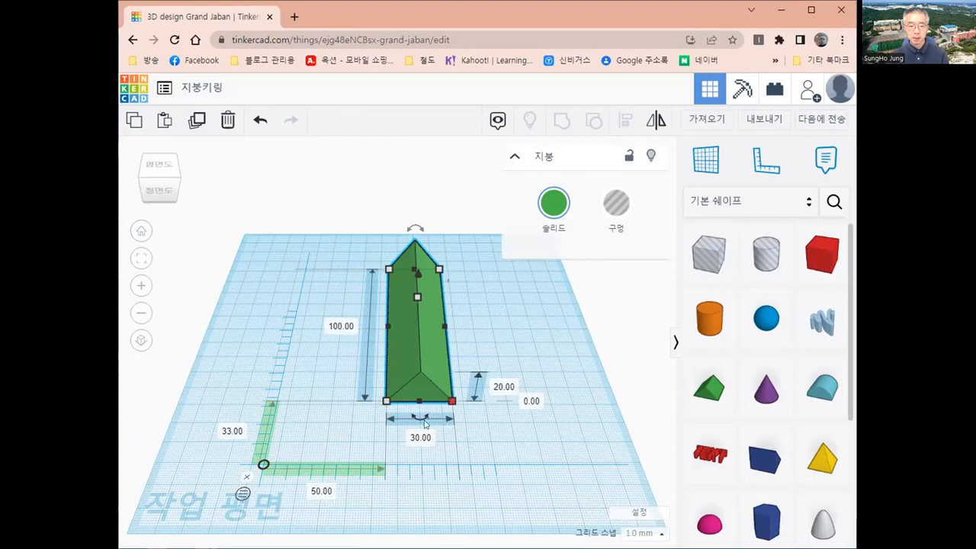
{"action": "right_click_drag", "start_coordinate": [424, 420], "coordinate": [490, 459]}
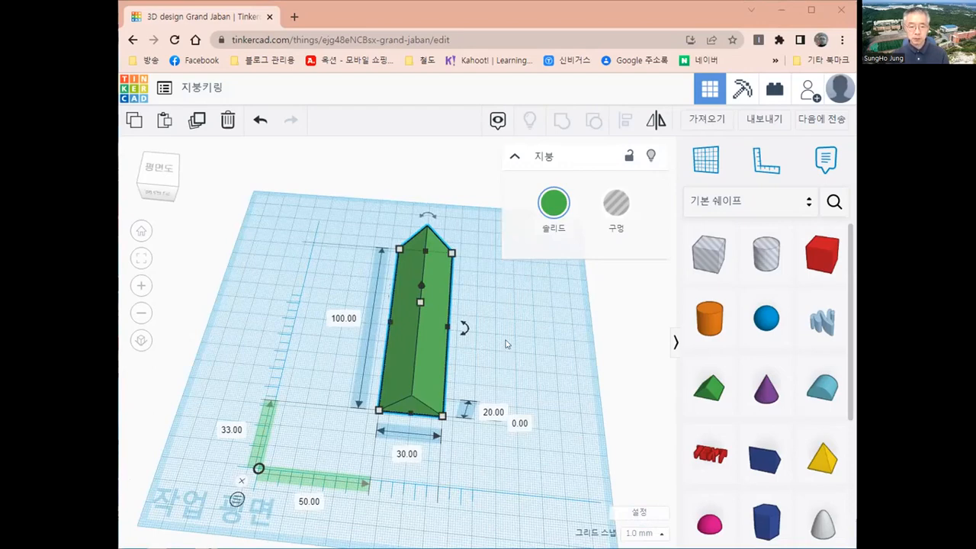
{"action": "right_click_drag", "start_coordinate": [455, 342], "coordinate": [426, 366]}
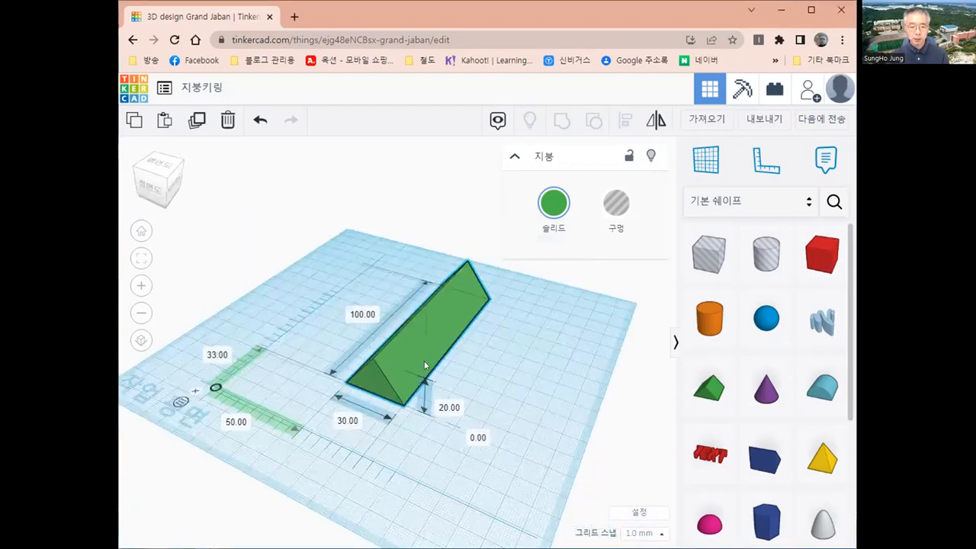
{"action": "right_click_drag", "start_coordinate": [549, 379], "coordinate": [375, 296]}
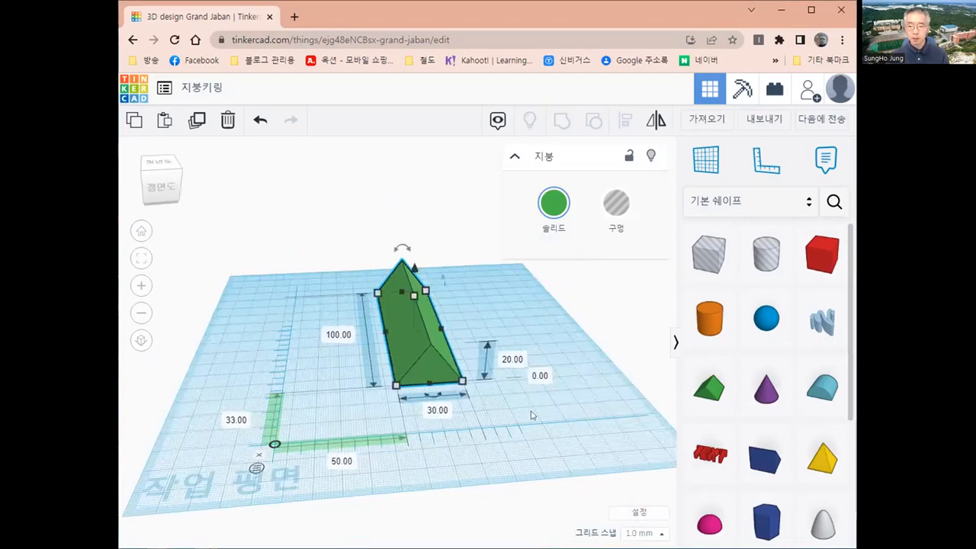
{"action": "right_click_drag", "start_coordinate": [456, 424], "coordinate": [452, 313]}
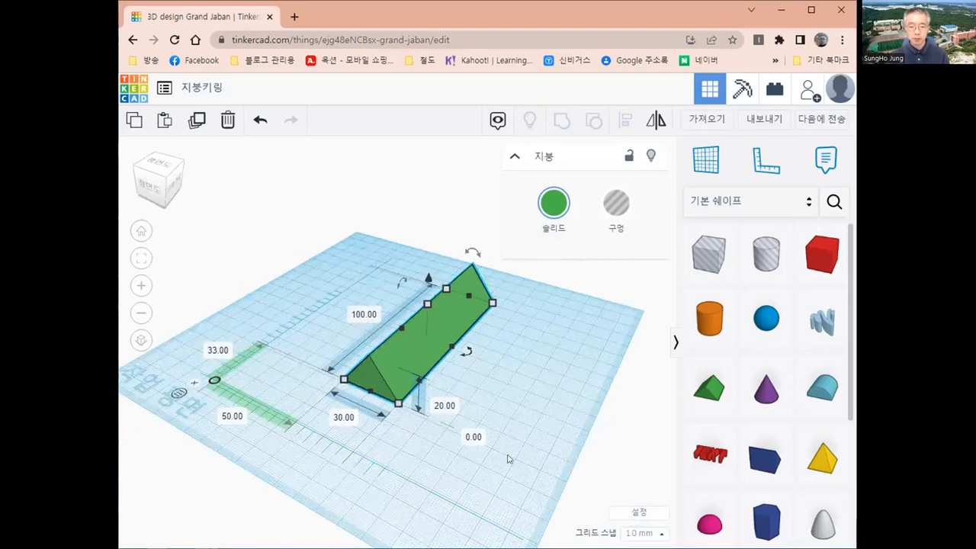
{"action": "right_click_drag", "start_coordinate": [476, 473], "coordinate": [488, 447]}
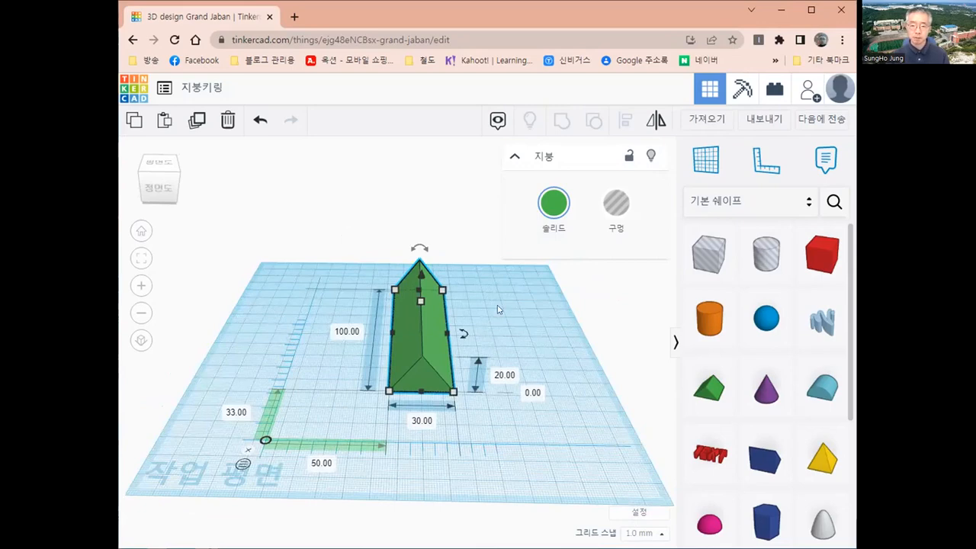
{"action": "left_click", "coordinate": [700, 161]}
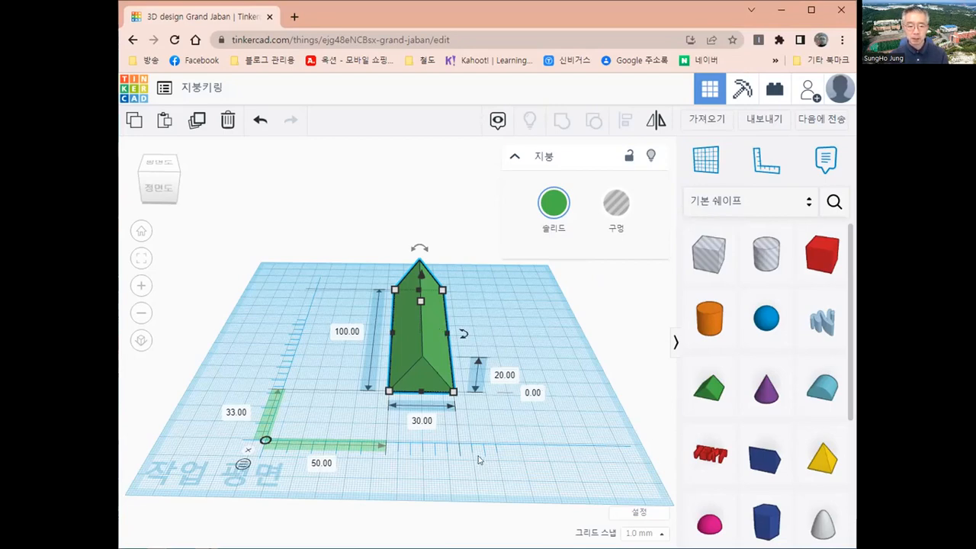
{"action": "left_click", "coordinate": [141, 232]}
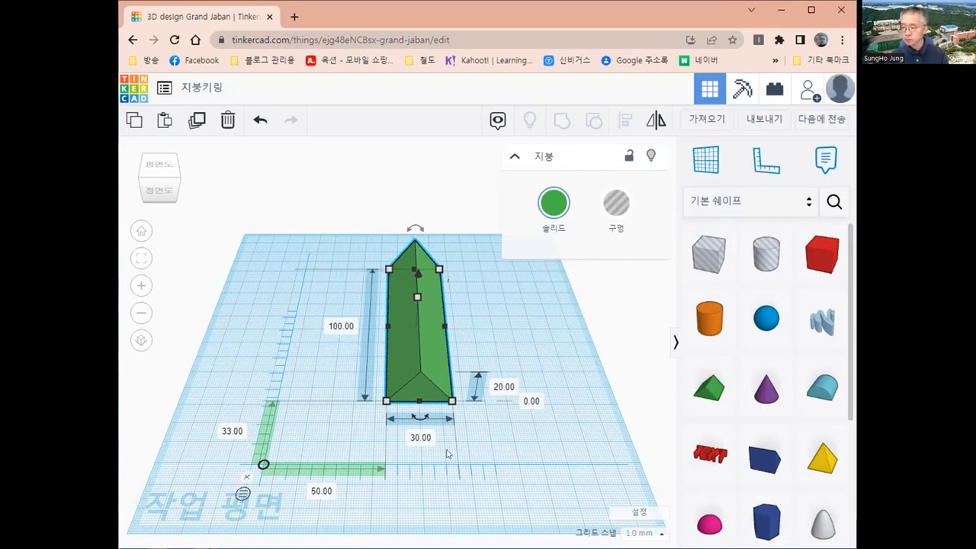
Place a custom workplane on the roof's sloped face.
{"action": "left_click", "coordinate": [698, 162]}
{"action": "left_click", "coordinate": [431, 321]}
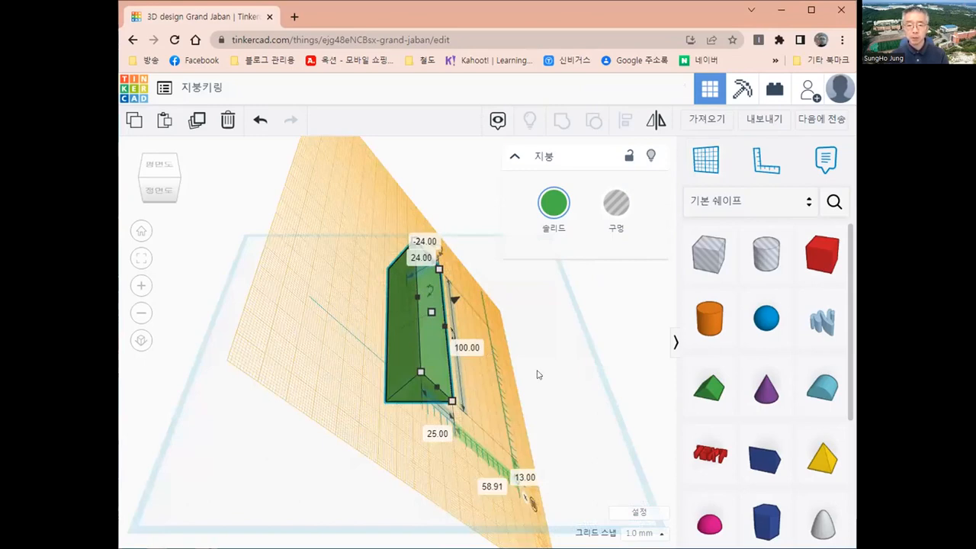
Orbit to look straight down on the sloped workplane, select the roof, and pick up a Text shape.
{"action": "right_click_drag", "start_coordinate": [485, 401], "coordinate": [339, 389]}
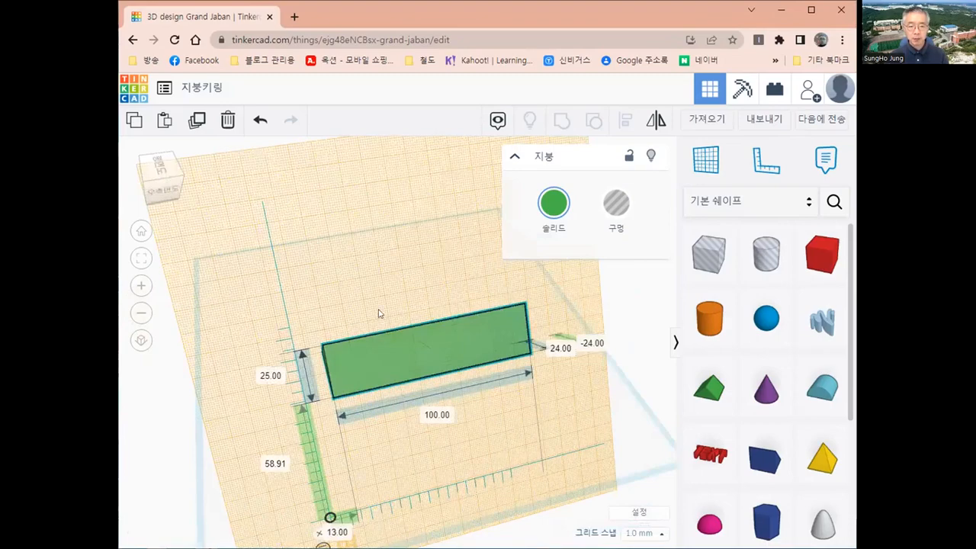
{"action": "right_click_drag", "start_coordinate": [379, 313], "coordinate": [384, 372]}
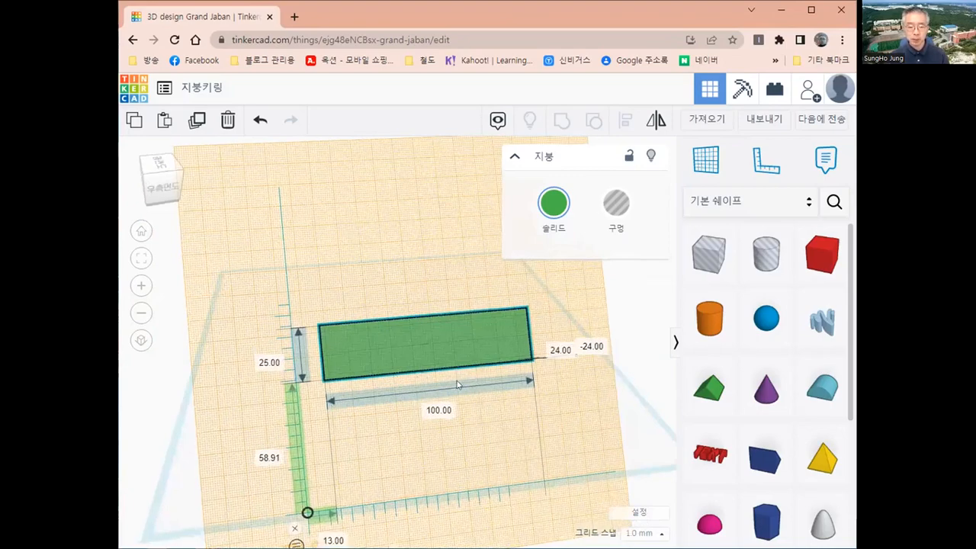
{"action": "right_click_drag", "start_coordinate": [457, 380], "coordinate": [468, 385]}
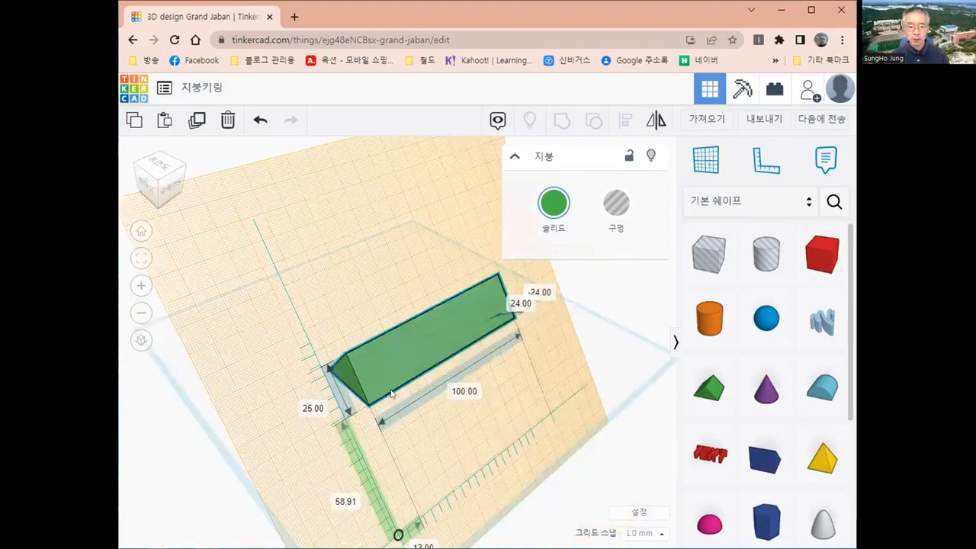
{"action": "right_click_drag", "start_coordinate": [392, 394], "coordinate": [369, 379]}
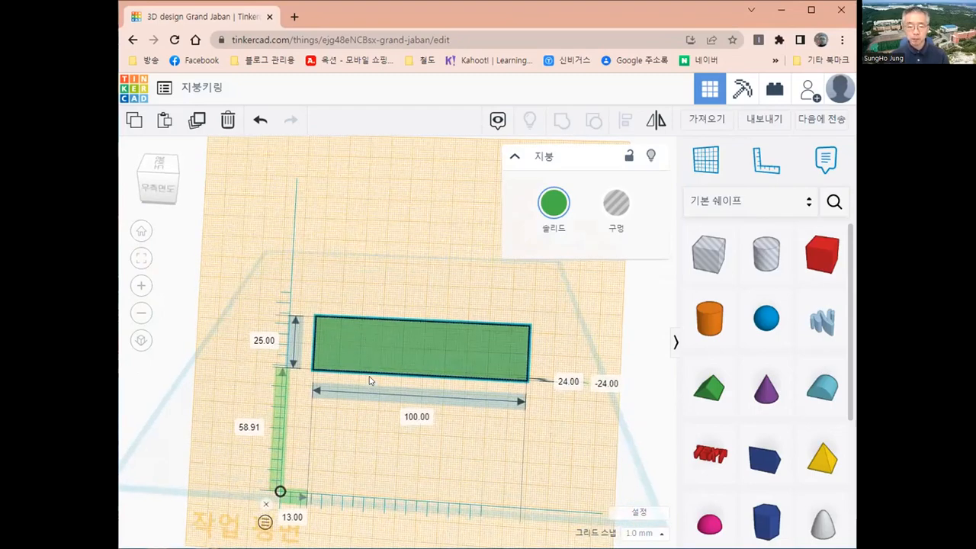
{"action": "right_click_drag", "start_coordinate": [373, 379], "coordinate": [381, 379]}
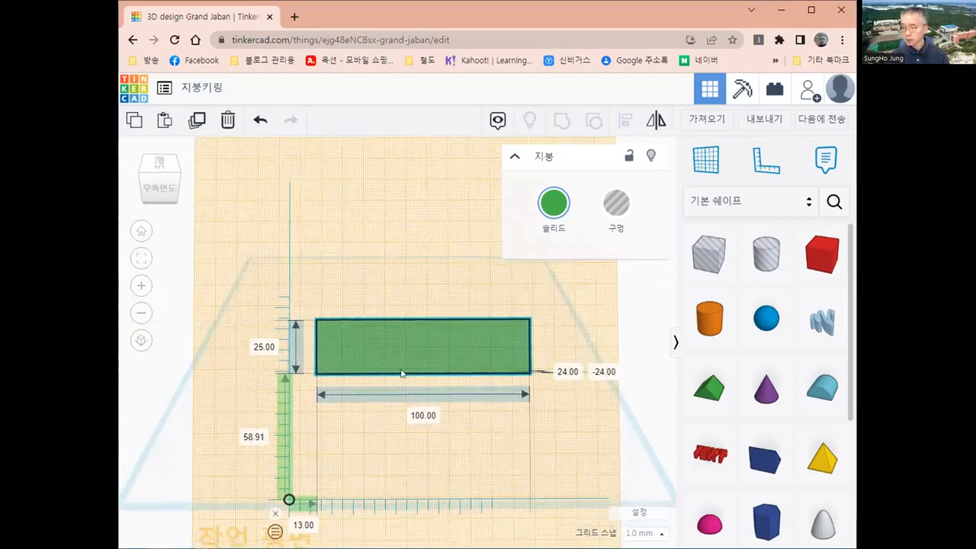
{"action": "left_click", "coordinate": [402, 373]}
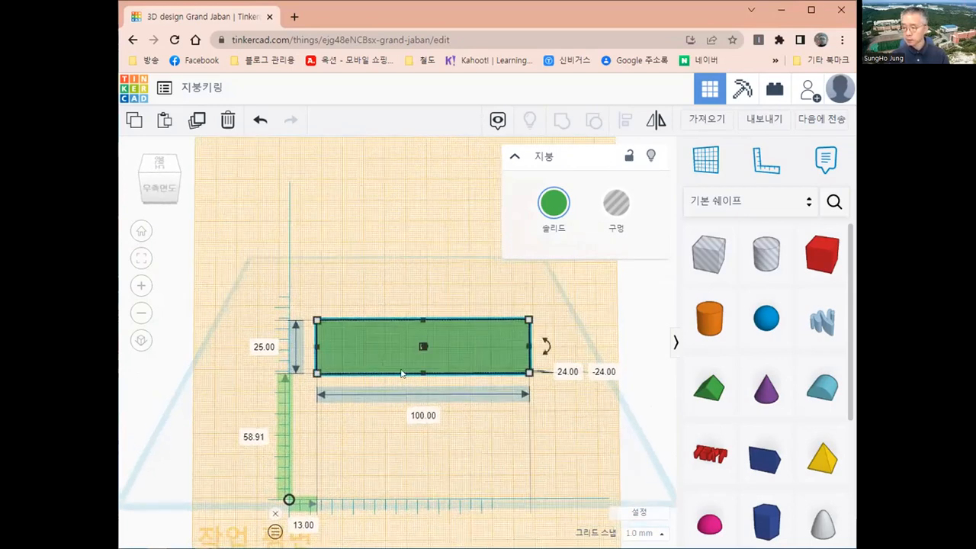
{"action": "left_click", "coordinate": [709, 458]}
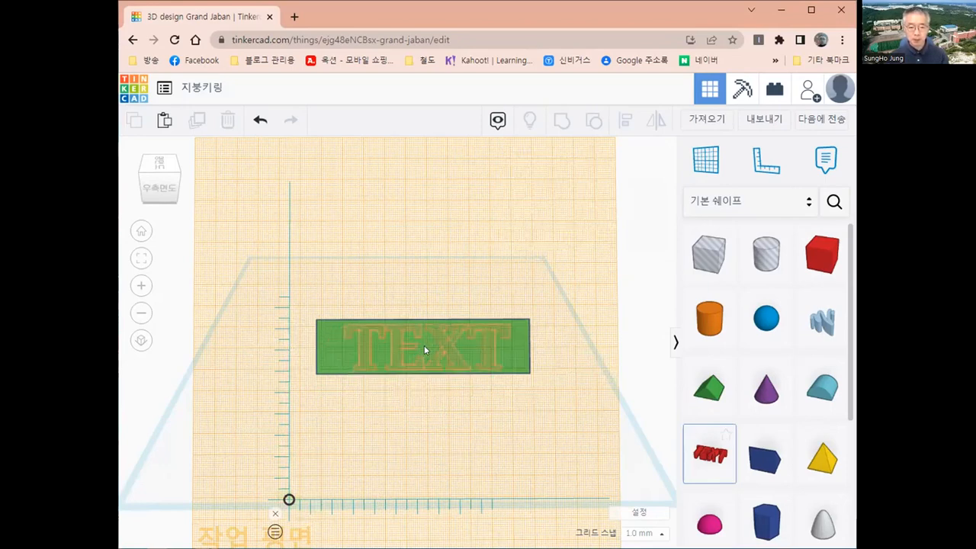
Drop the Text shape on the roof face and change its text from TEXT to 3D프린터실.
{"action": "left_click", "coordinate": [425, 348]}
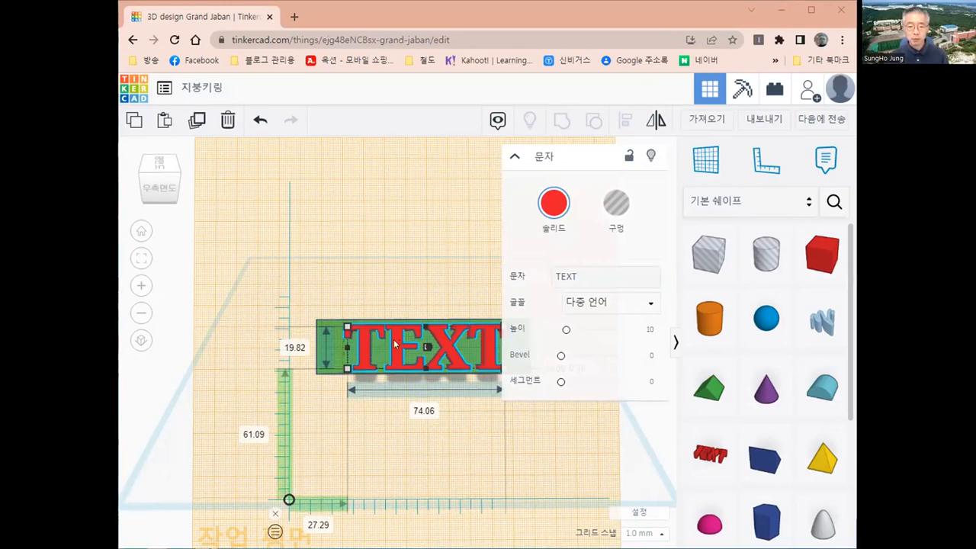
{"action": "left_click", "coordinate": [582, 273]}
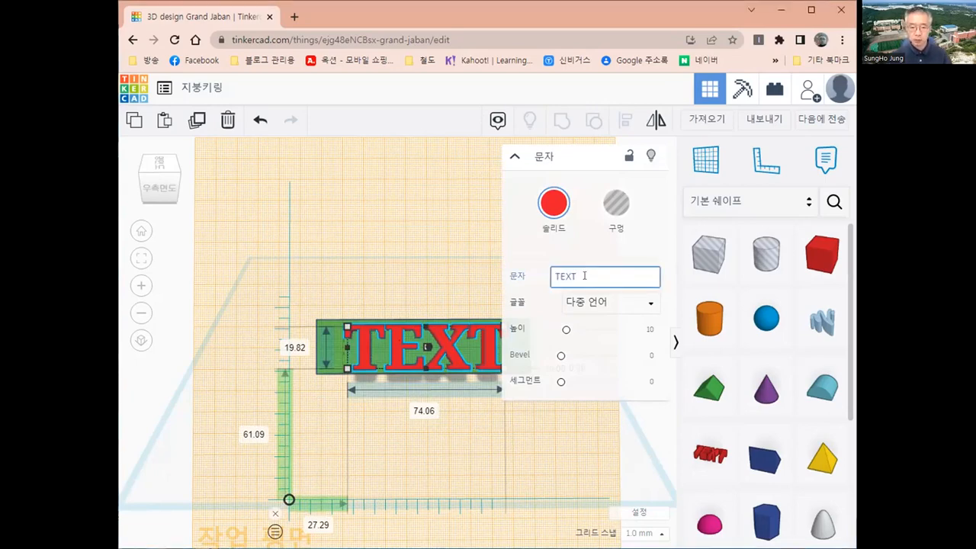
{"action": "key", "text": "BackSpace"}
{"action": "key", "text": "BackSpace"}
{"action": "key", "text": "BackSpace"}
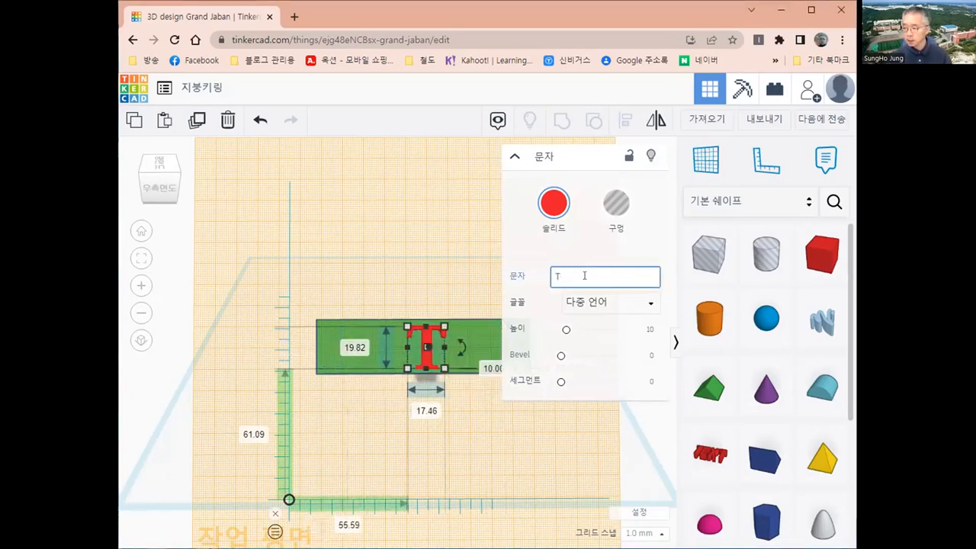
{"action": "key", "text": "BackSpace"}
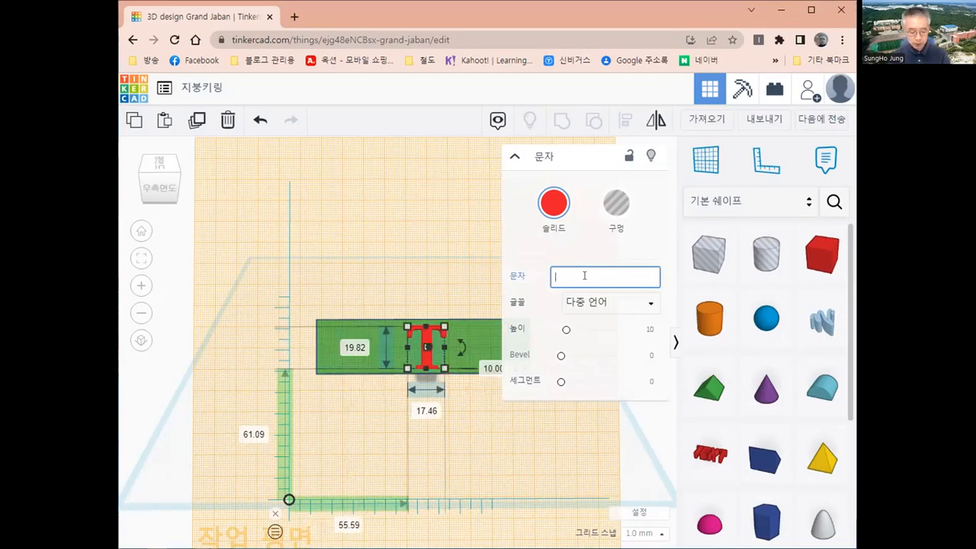
{"action": "type", "text": "3"}
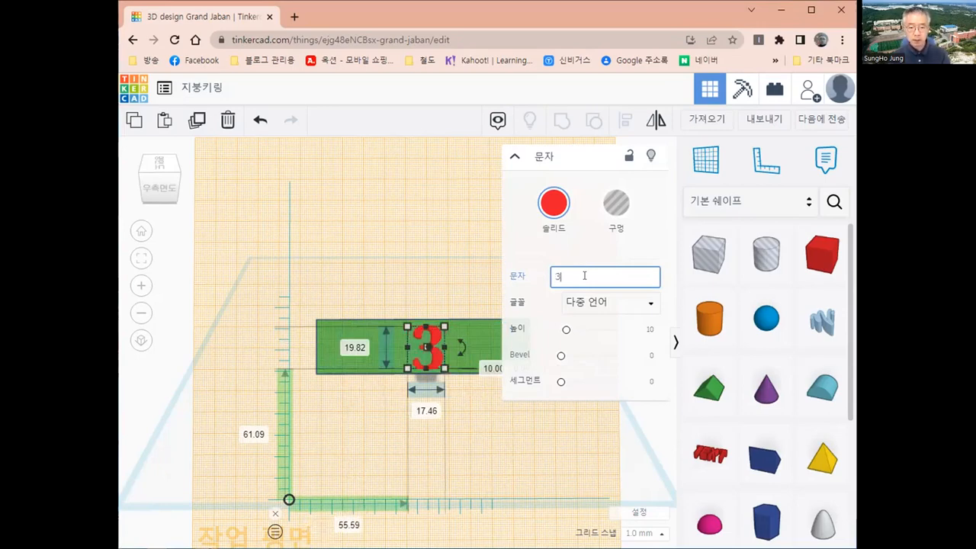
{"action": "type", "text": "D"}
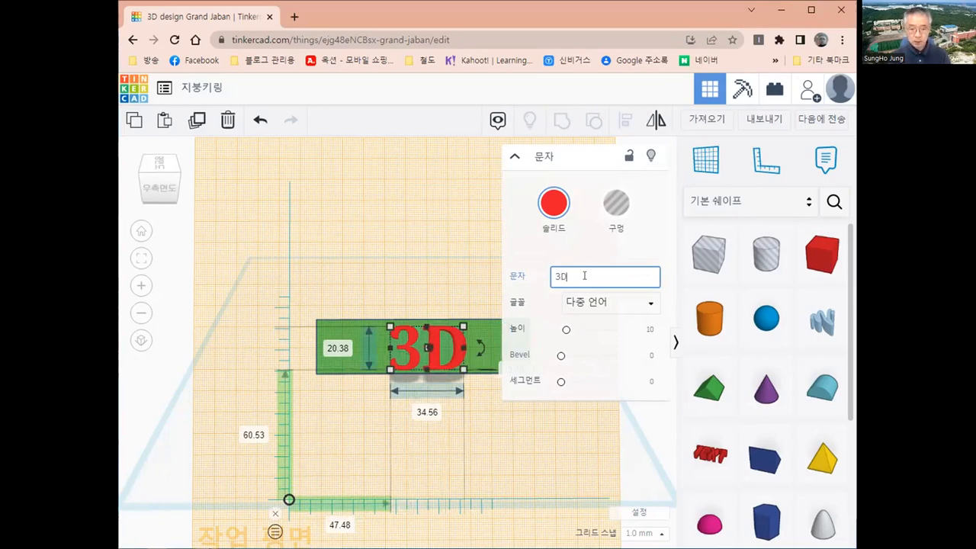
{"action": "type", "text": "피ㅡ"}
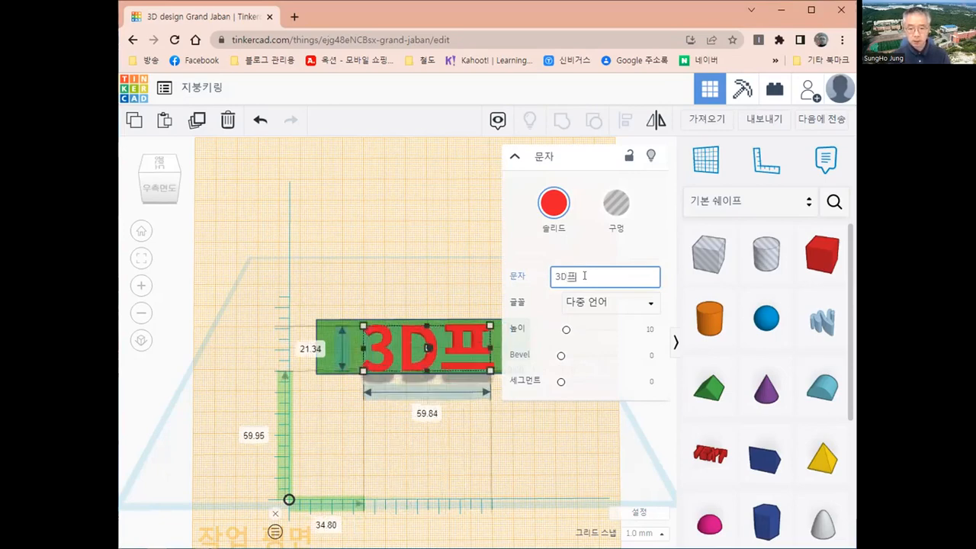
{"action": "type", "text": "린터시ㄹ"}
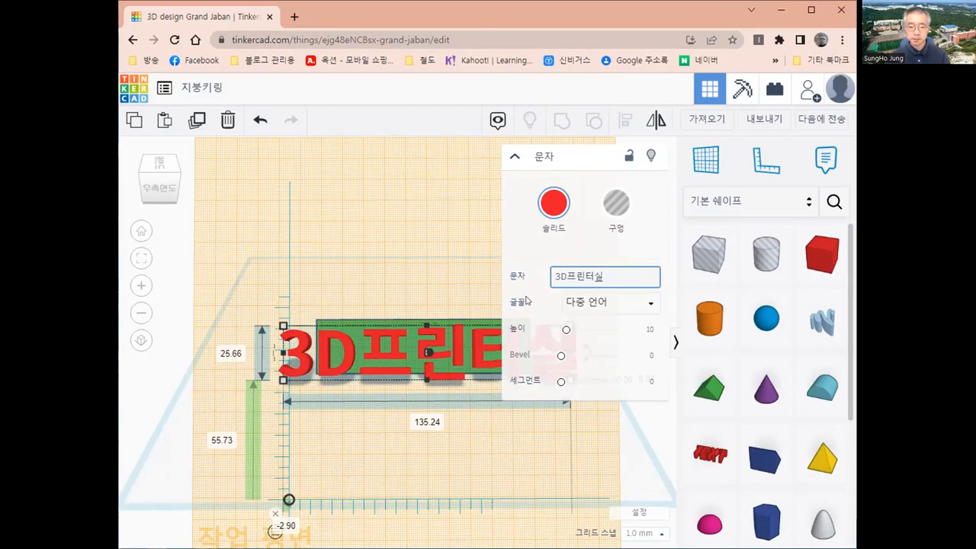
Hide the inspector and shrink the 3D프린터실 text to 76 × 17 mm to fit the roof face.
{"action": "left_click", "coordinate": [514, 158]}
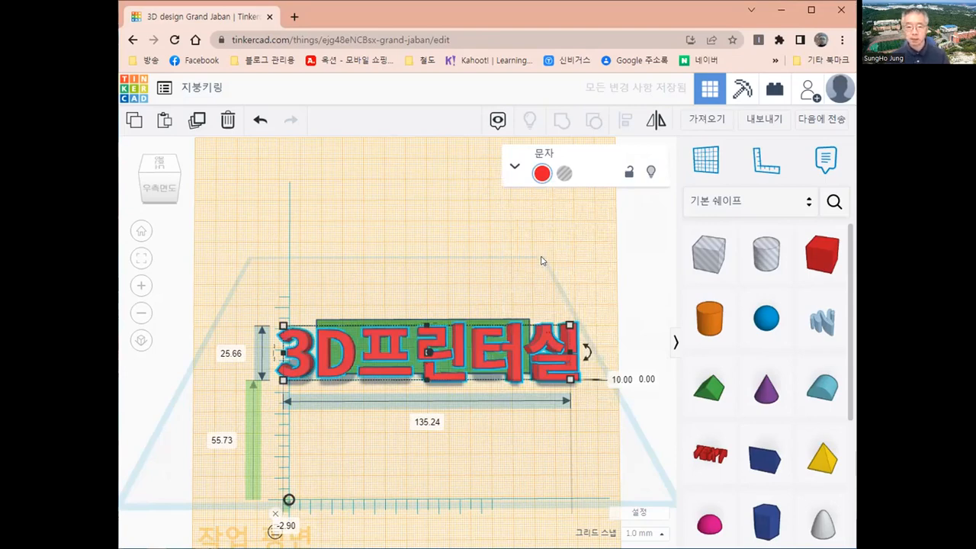
{"action": "left_click", "coordinate": [515, 167]}
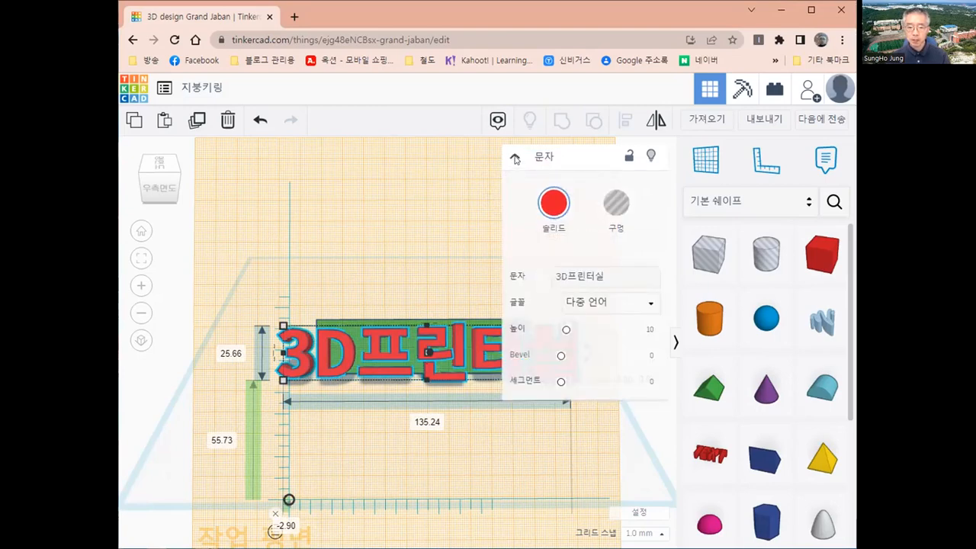
{"action": "left_click", "coordinate": [515, 158]}
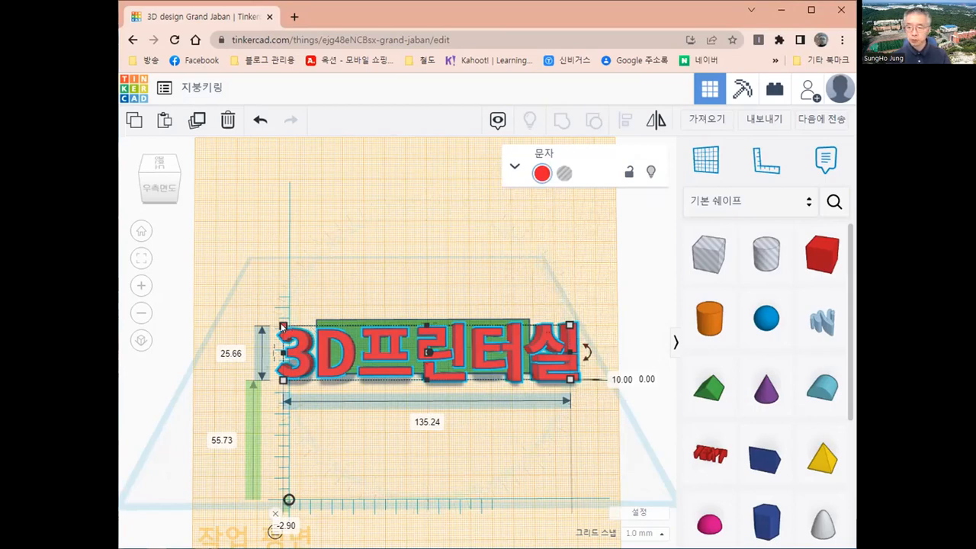
{"action": "left_click_drag", "start_coordinate": [283, 327], "coordinate": [350, 330]}
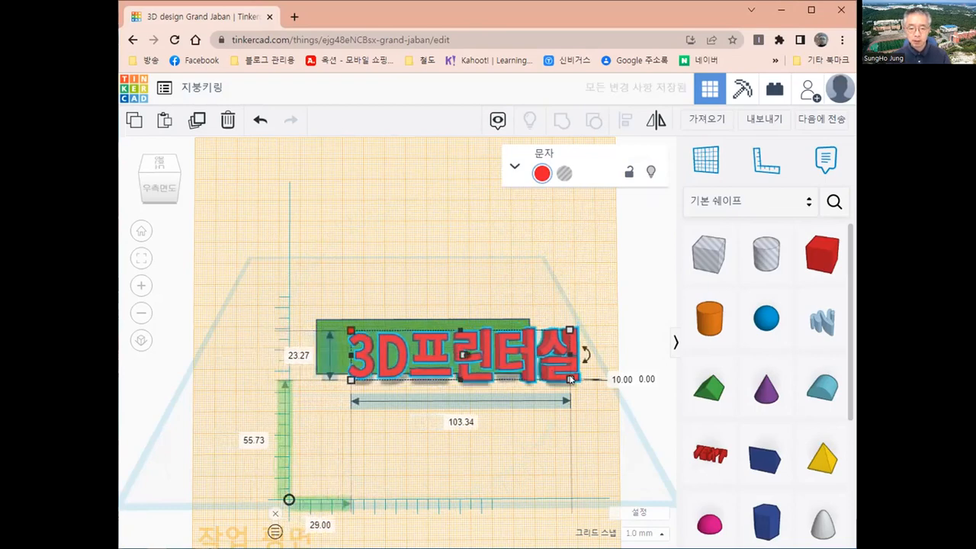
{"action": "left_click_drag", "start_coordinate": [570, 379], "coordinate": [512, 365]}
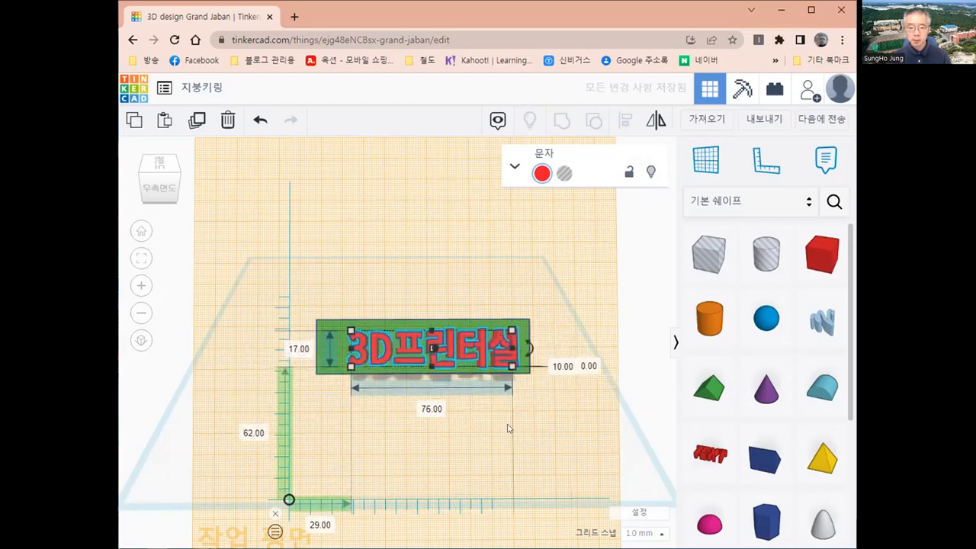
{"action": "right_click_drag", "start_coordinate": [488, 402], "coordinate": [486, 401]}
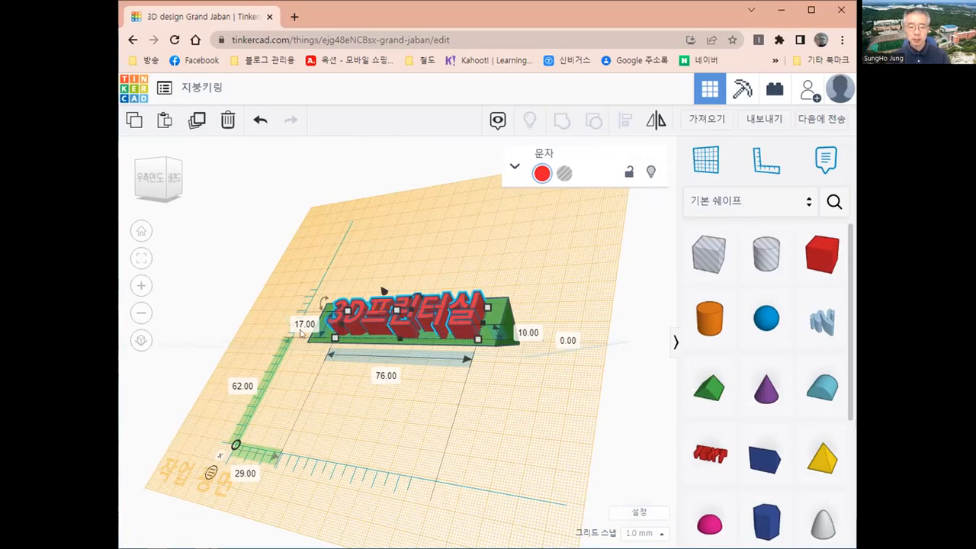
Set the text's height to 2 mm and orbit to a more frontal view.
{"action": "left_click", "coordinate": [521, 333]}
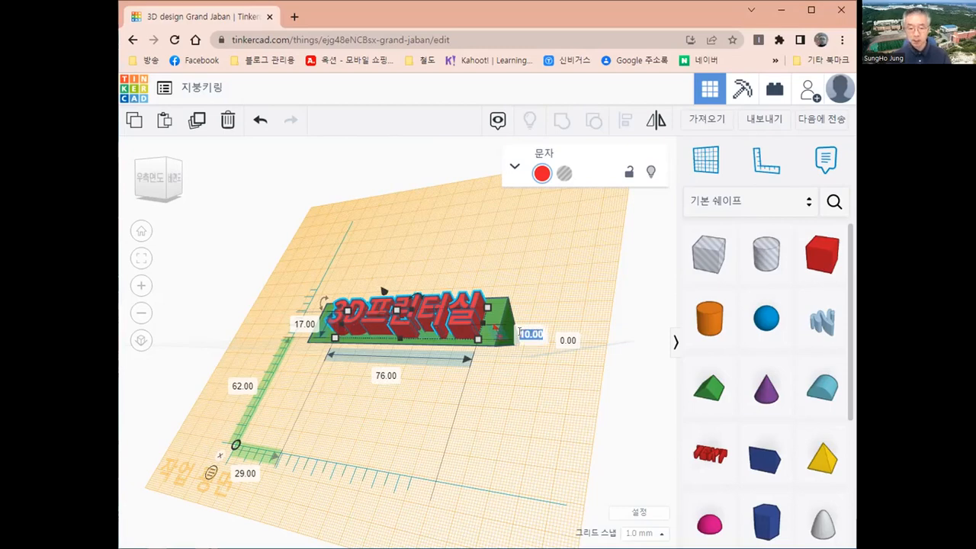
{"action": "type", "text": "2"}
{"action": "key", "text": "Return"}
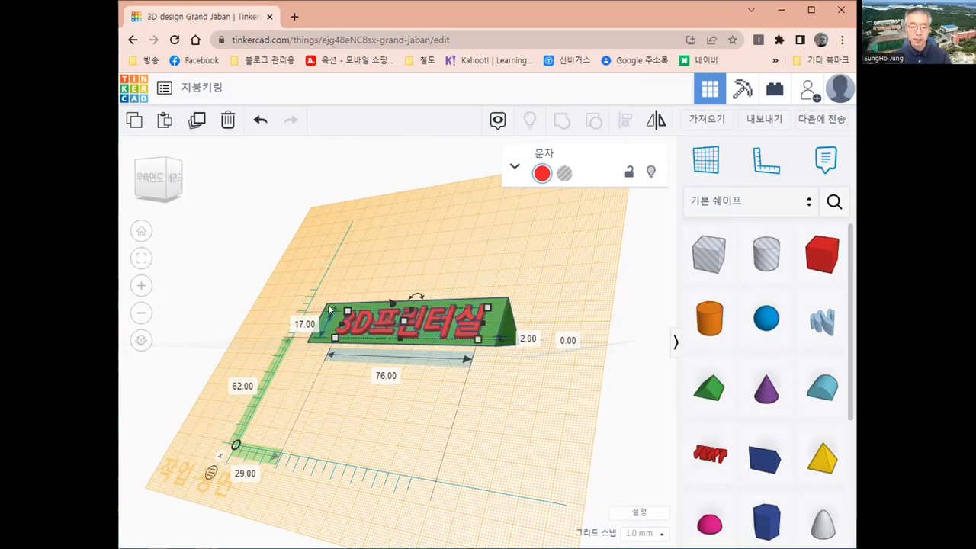
{"action": "right_click_drag", "start_coordinate": [479, 437], "coordinate": [499, 449]}
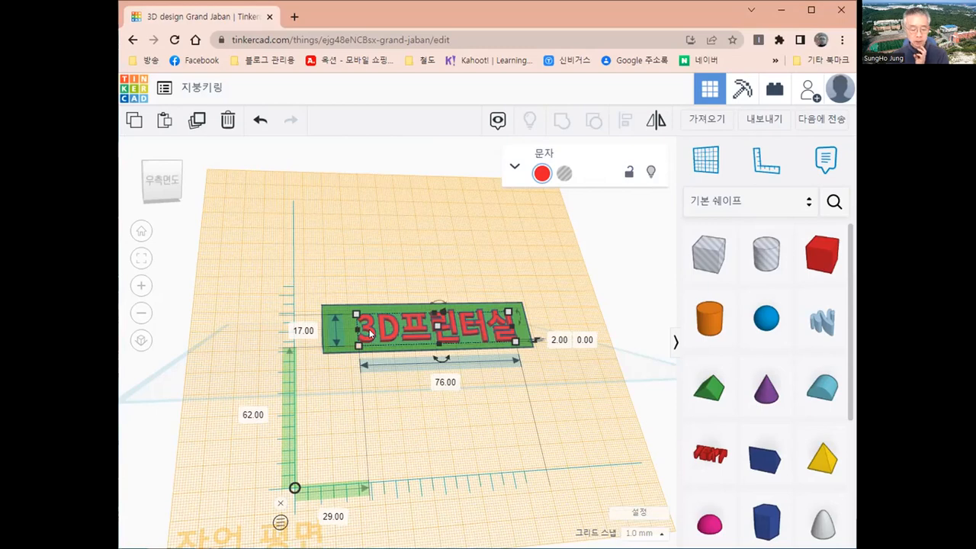
Use Align to centre the 3D프린터실 text on the green piece across its width and length.
{"action": "left_click", "coordinate": [329, 307], "text": "shift"}
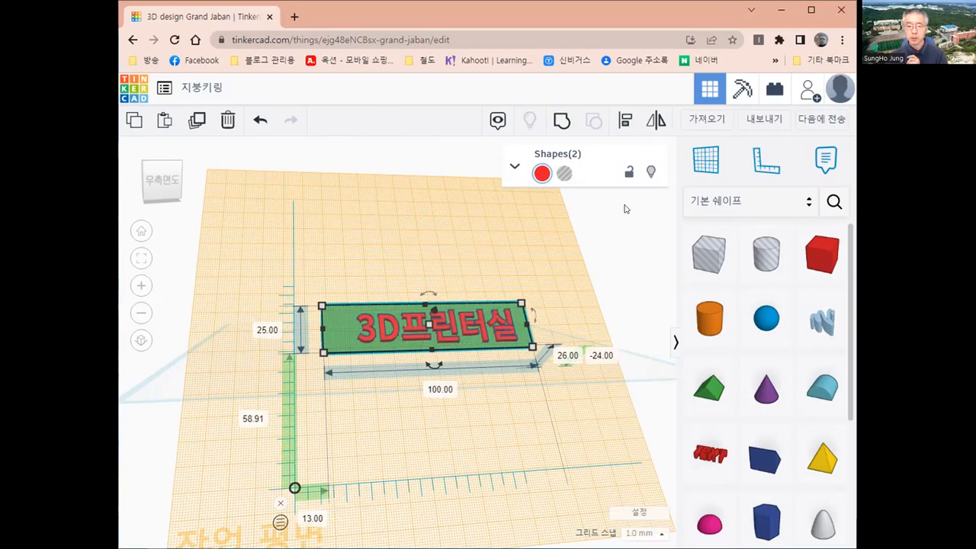
{"action": "left_click", "coordinate": [624, 122]}
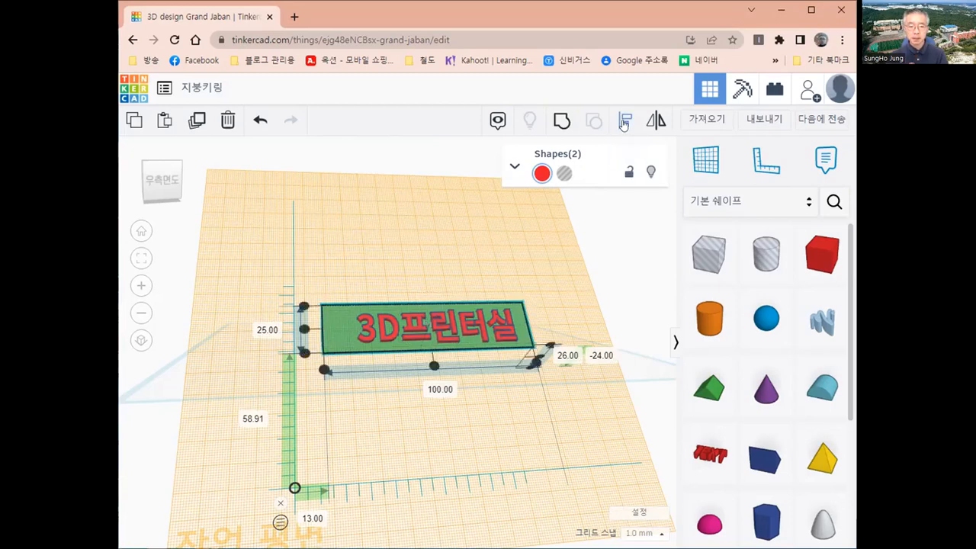
{"action": "left_click", "coordinate": [303, 329]}
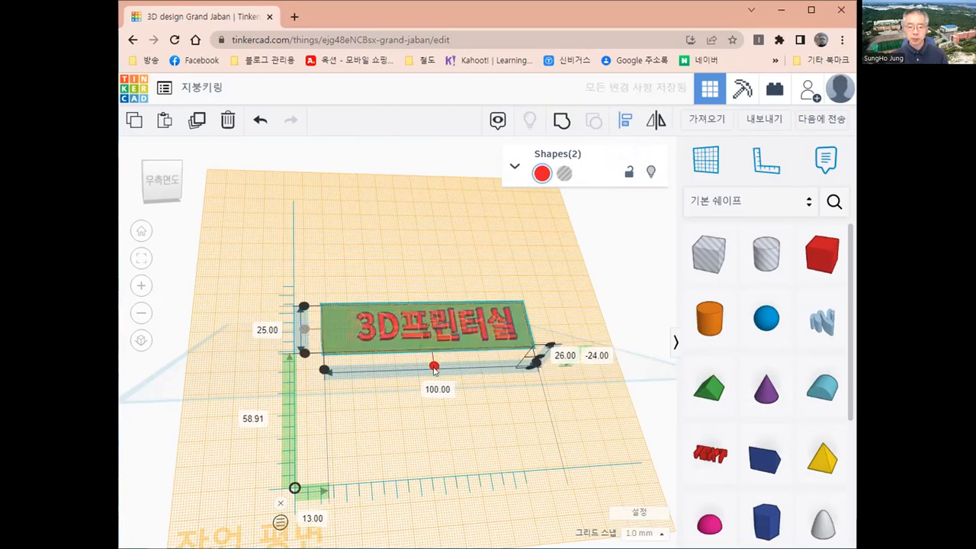
{"action": "left_click", "coordinate": [434, 367]}
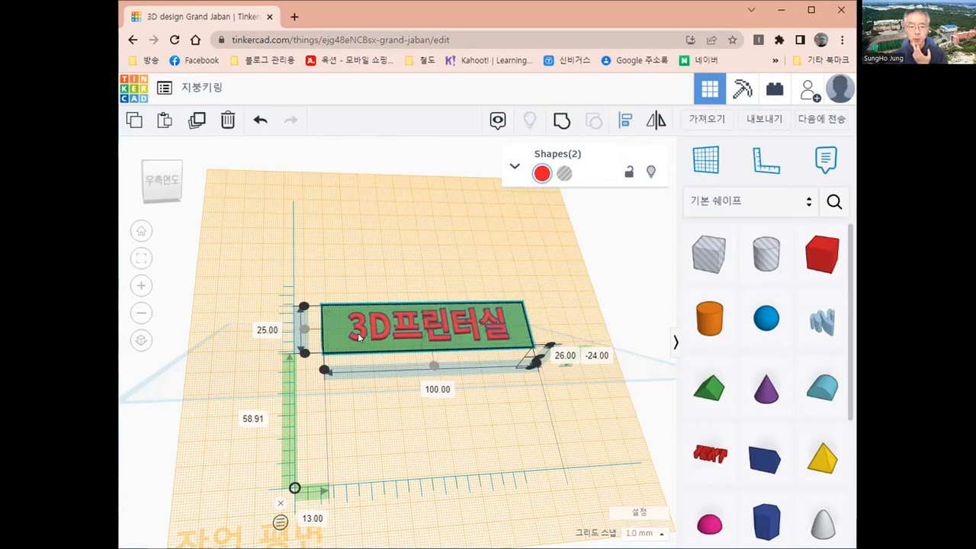
{"action": "left_click", "coordinate": [615, 318]}
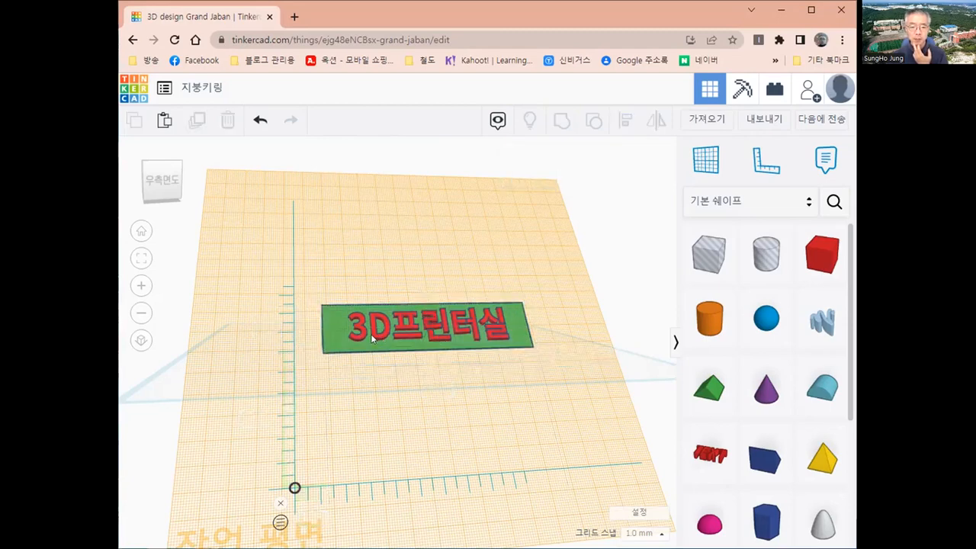
Select the 3D프린터실 text with the green piece and group them into one red shape.
{"action": "left_click", "coordinate": [373, 338]}
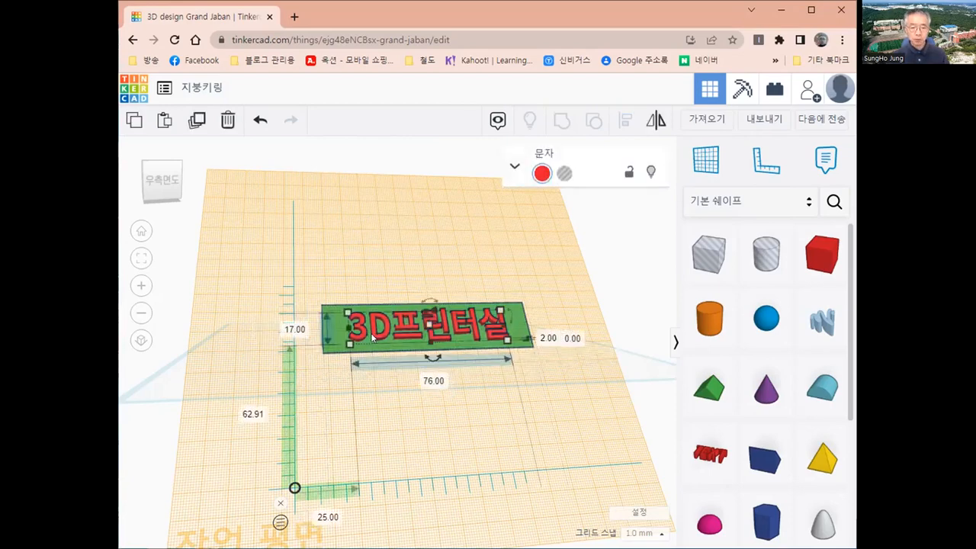
{"action": "left_click", "coordinate": [334, 310], "text": "shift"}
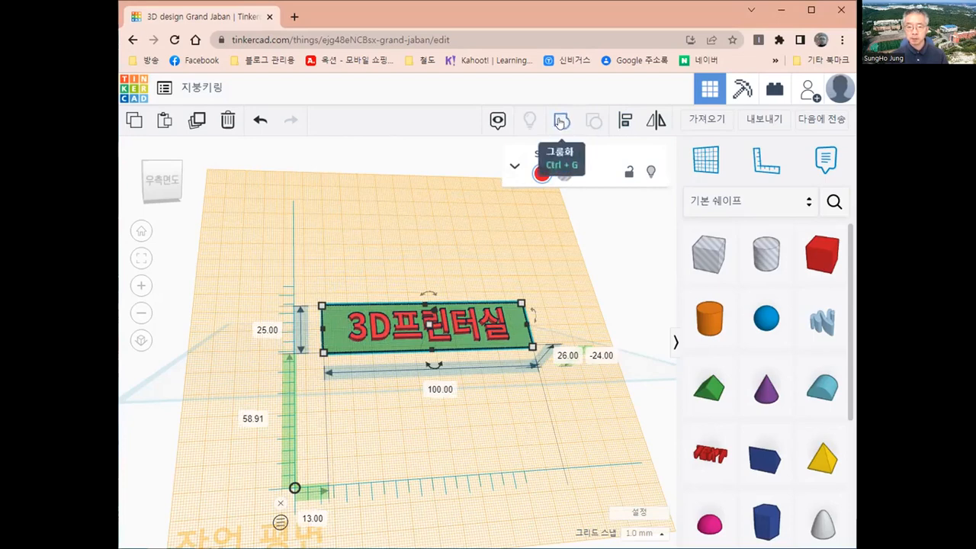
{"action": "left_click", "coordinate": [560, 122]}
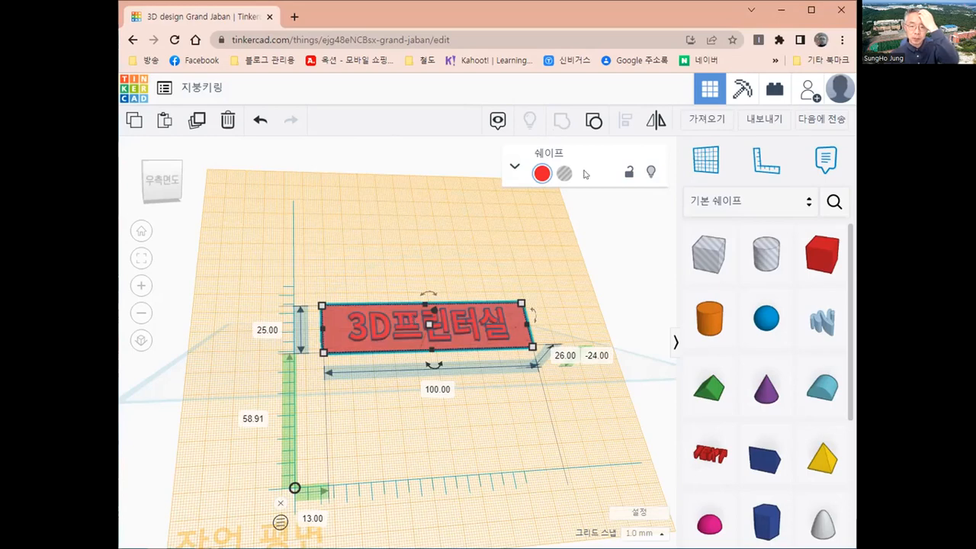
Return the workplane to the ground grid and orbit to see the roof's triangular end.
{"action": "left_click", "coordinate": [708, 163]}
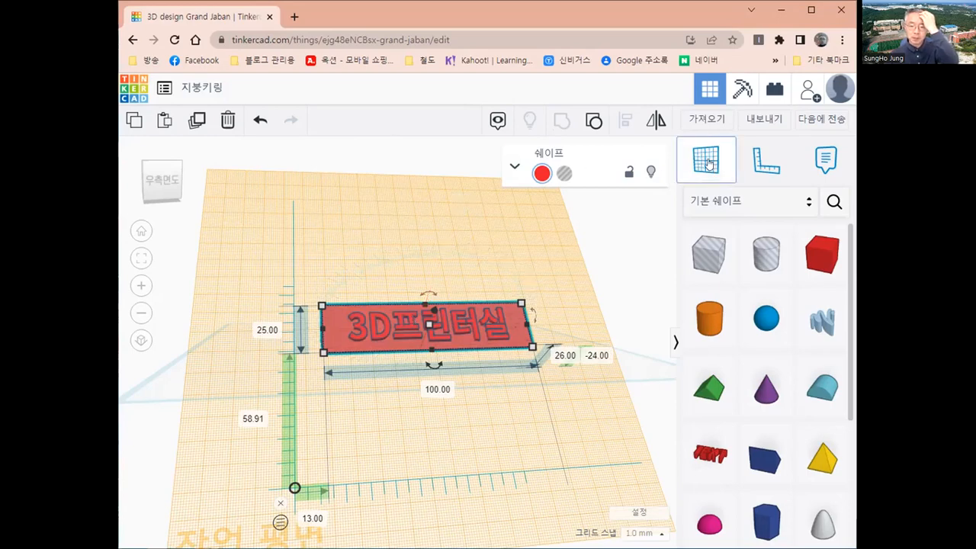
{"action": "left_click", "coordinate": [641, 370]}
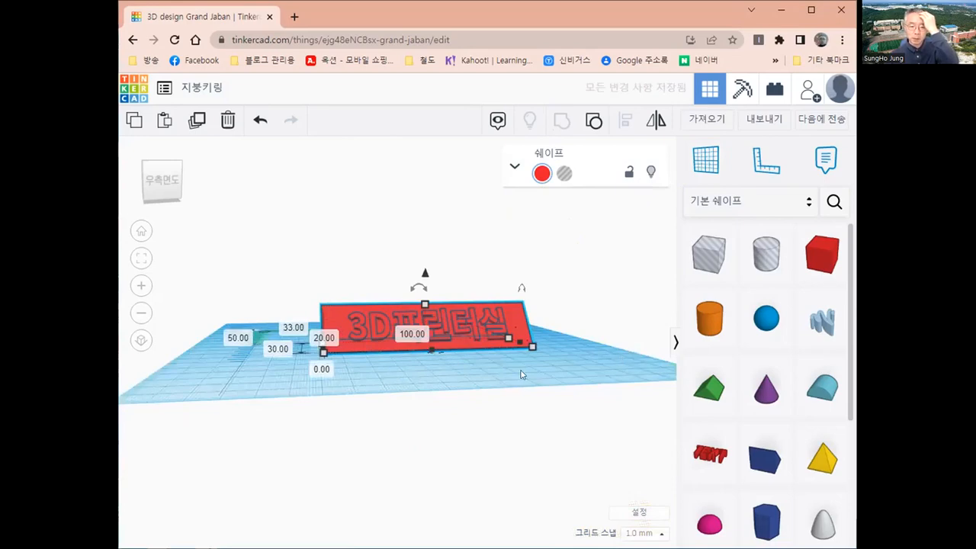
{"action": "right_click_drag", "start_coordinate": [523, 373], "coordinate": [446, 408]}
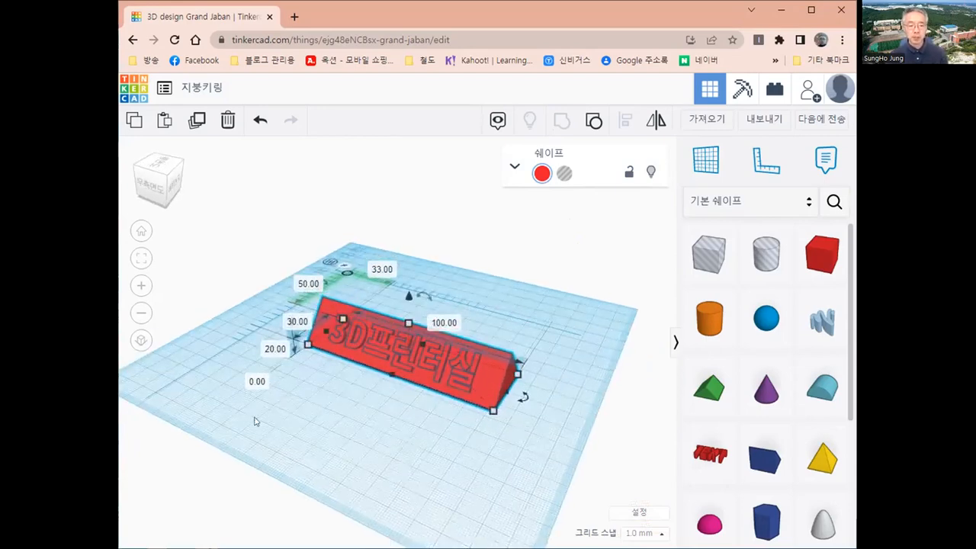
{"action": "right_click_drag", "start_coordinate": [254, 418], "coordinate": [383, 419]}
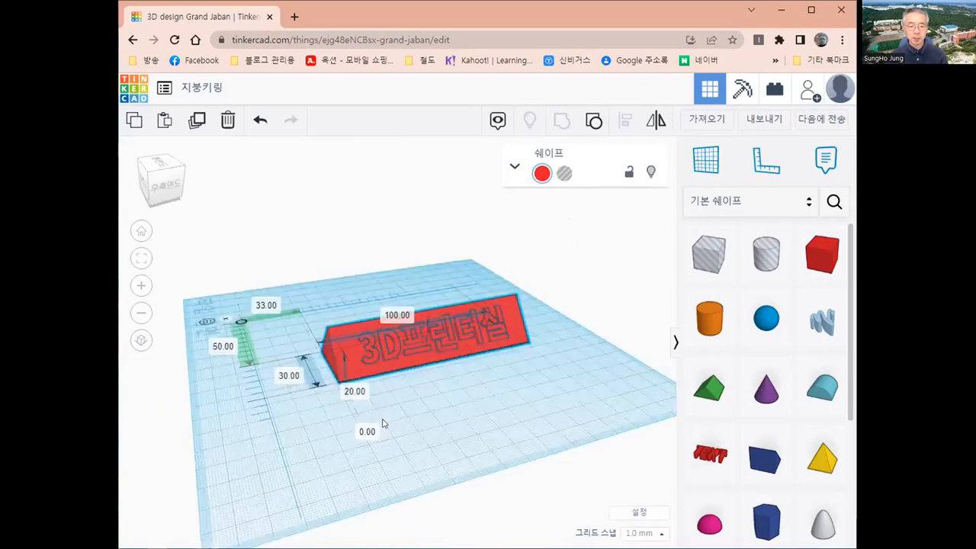
Move the red roof piece toward the grid origin.
{"action": "left_click", "coordinate": [446, 419]}
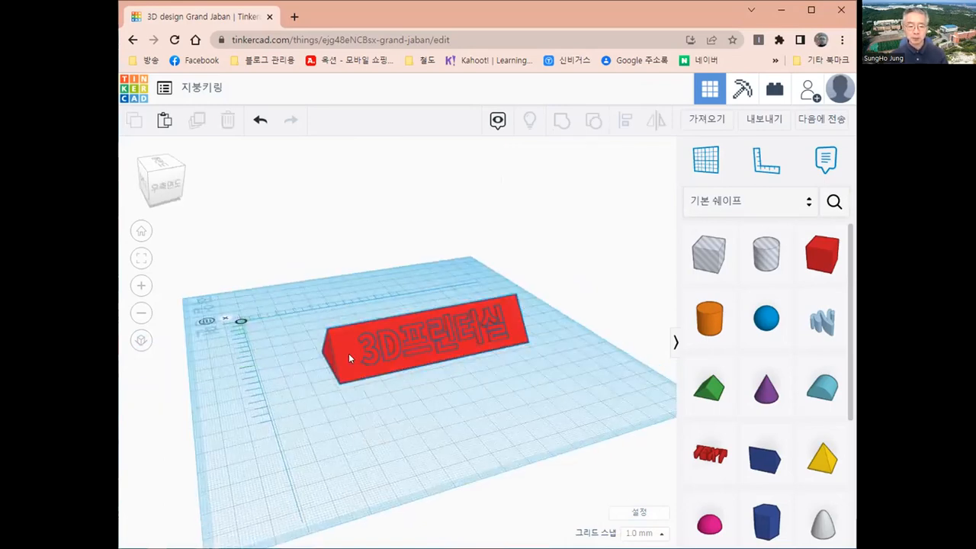
{"action": "left_click", "coordinate": [349, 357]}
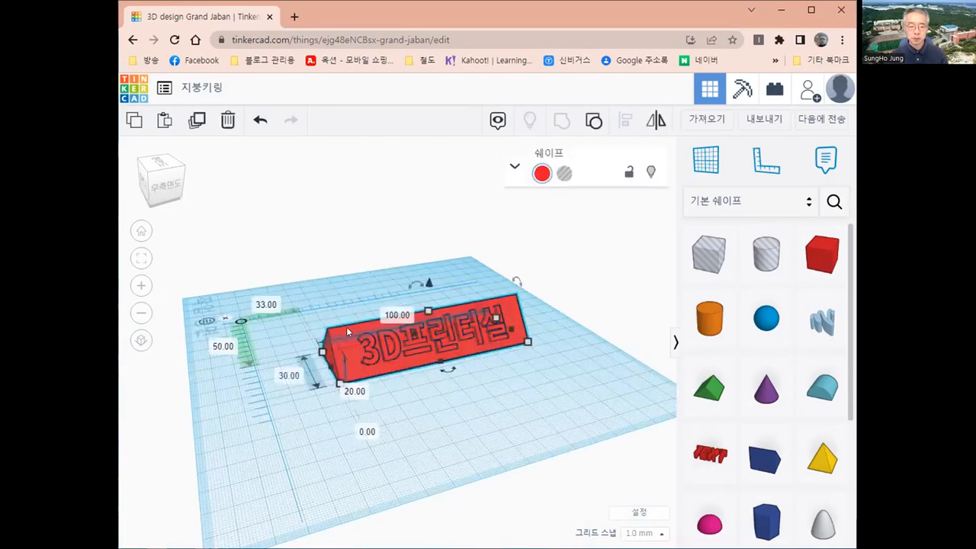
{"action": "left_click_drag", "start_coordinate": [346, 326], "coordinate": [279, 324]}
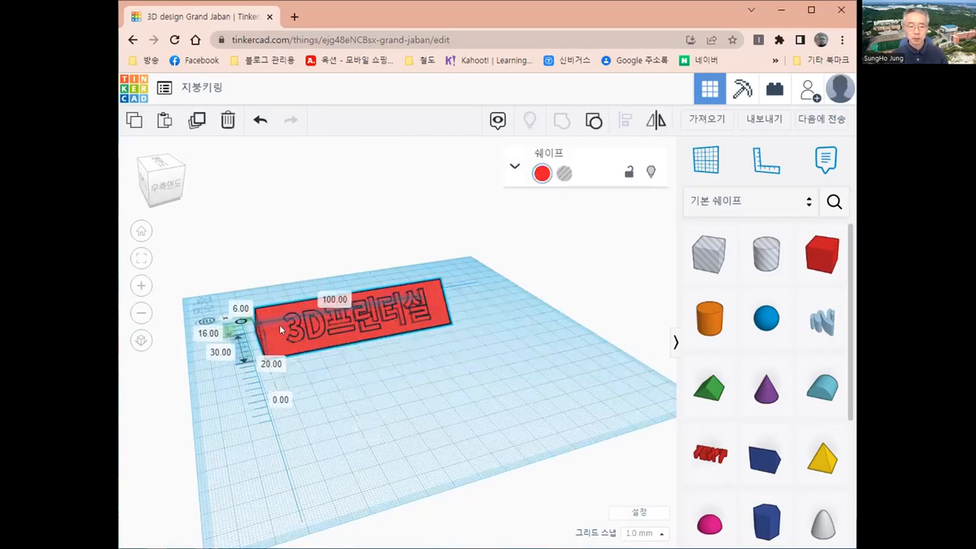
{"action": "left_click_drag", "start_coordinate": [299, 395], "coordinate": [300, 396]}
{"action": "left_click_drag", "start_coordinate": [382, 388], "coordinate": [320, 317]}
{"action": "left_click_drag", "start_coordinate": [251, 320], "coordinate": [328, 337]}
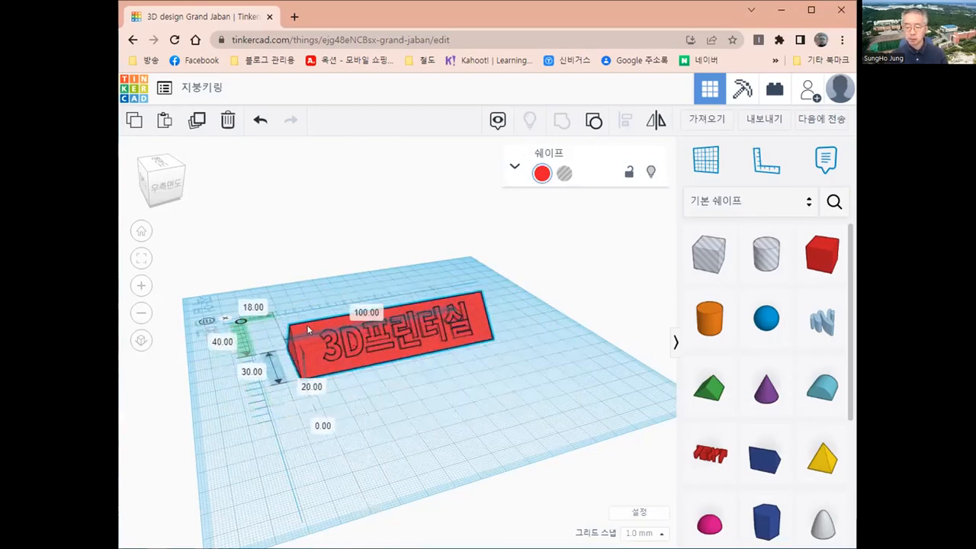
{"action": "mouse_move", "coordinate": [456, 428]}
{"action": "right_mouse_down"}
{"action": "mouse_move", "coordinate": [491, 428]}
{"action": "mouse_move", "coordinate": [459, 394]}
{"action": "right_mouse_up"}
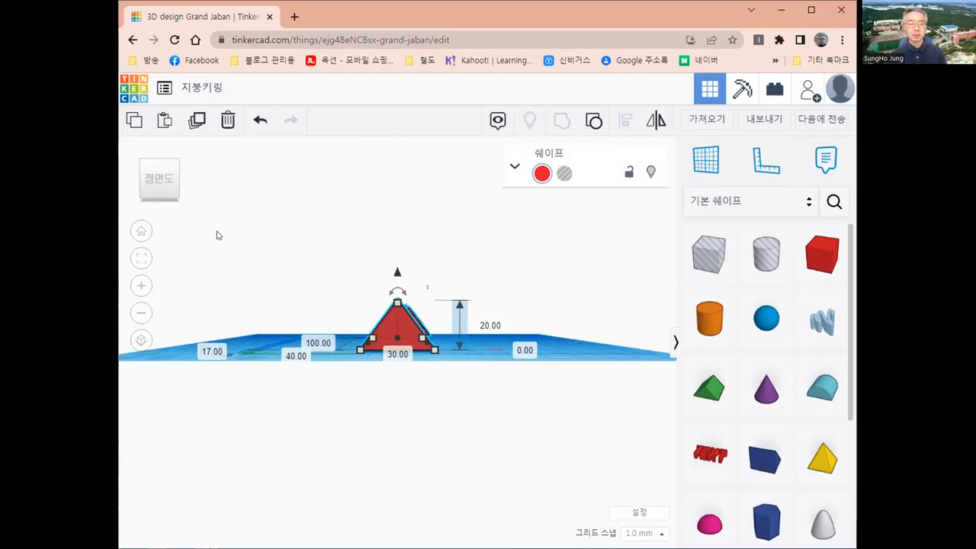
Switch to an orthographic front view and zoom in on the lettering along the right slope.
{"action": "left_click", "coordinate": [162, 177]}
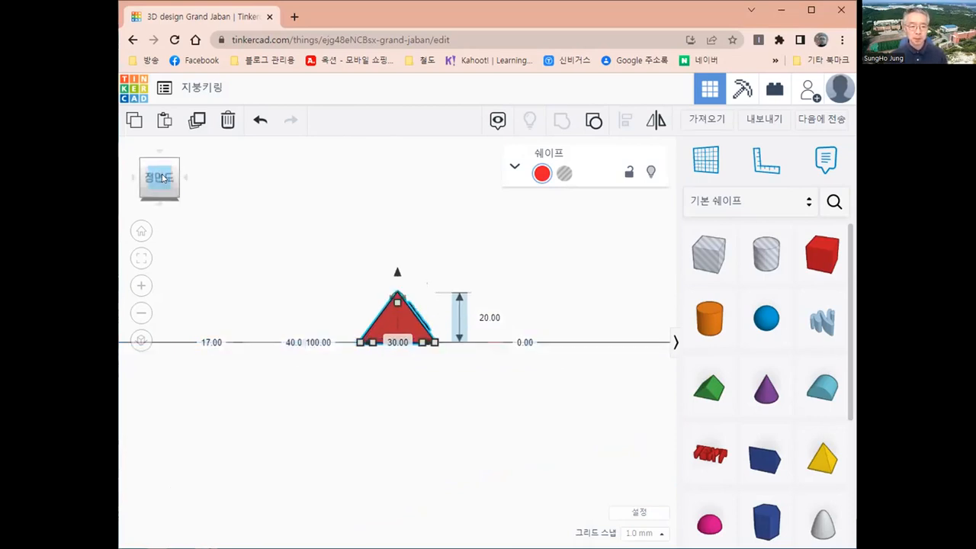
{"action": "left_click", "coordinate": [140, 342]}
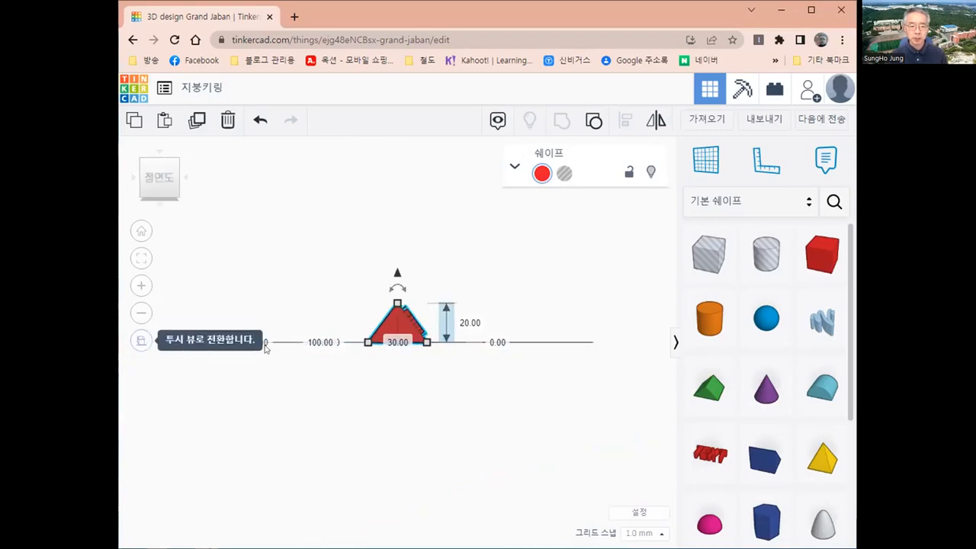
{"action": "scroll", "coordinate": [420, 329], "scroll_direction": "up", "scroll_amount": 3}
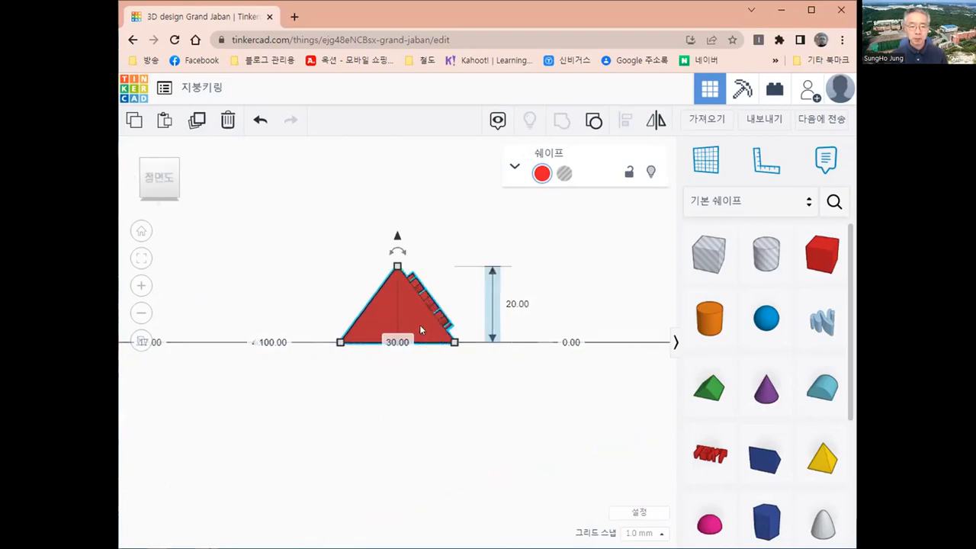
{"action": "scroll", "coordinate": [392, 388], "scroll_direction": "up", "scroll_amount": 2}
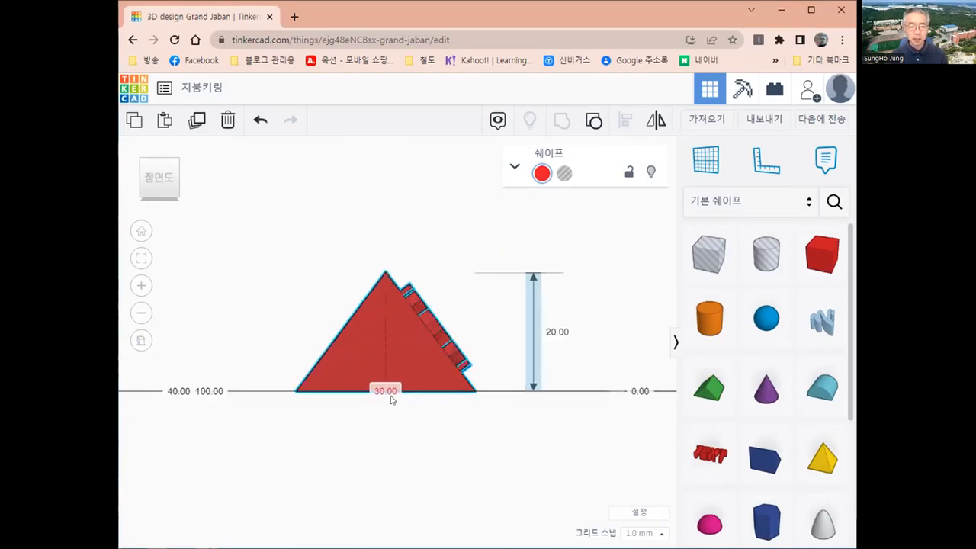
{"action": "middle_click_drag", "start_coordinate": [386, 390], "coordinate": [384, 422]}
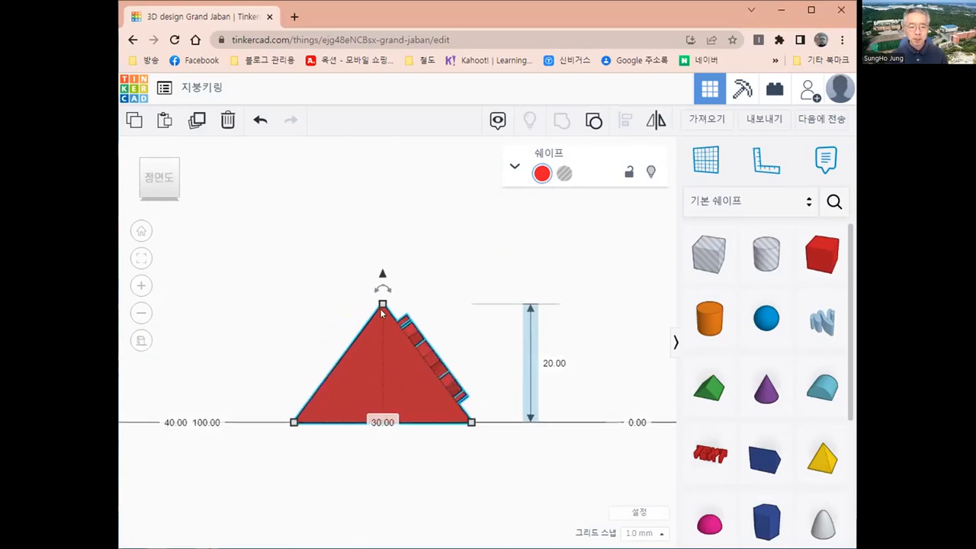
{"action": "scroll", "coordinate": [431, 382], "scroll_direction": "up", "scroll_amount": 1}
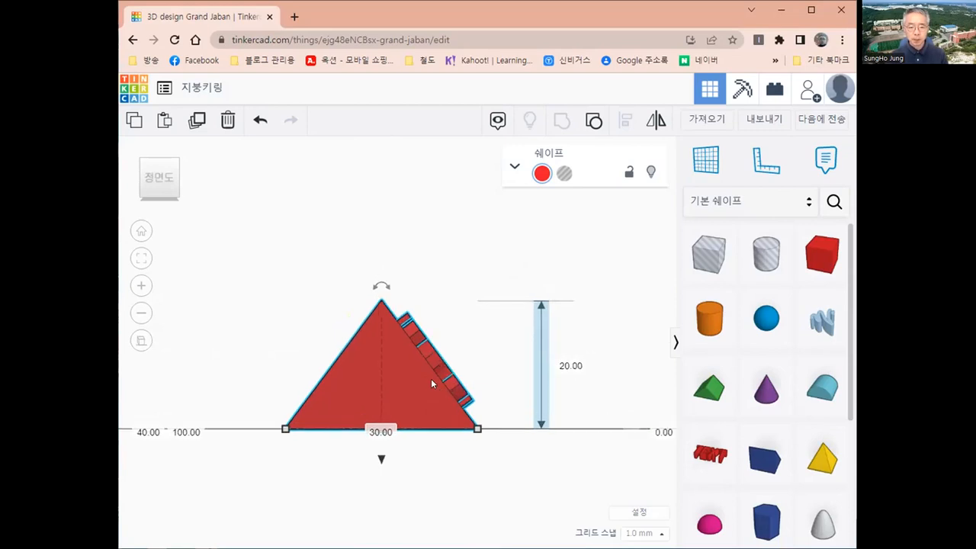
{"action": "scroll", "coordinate": [435, 378], "scroll_direction": "up", "scroll_amount": 1}
{"action": "scroll", "coordinate": [472, 395], "scroll_direction": "up", "scroll_amount": 1}
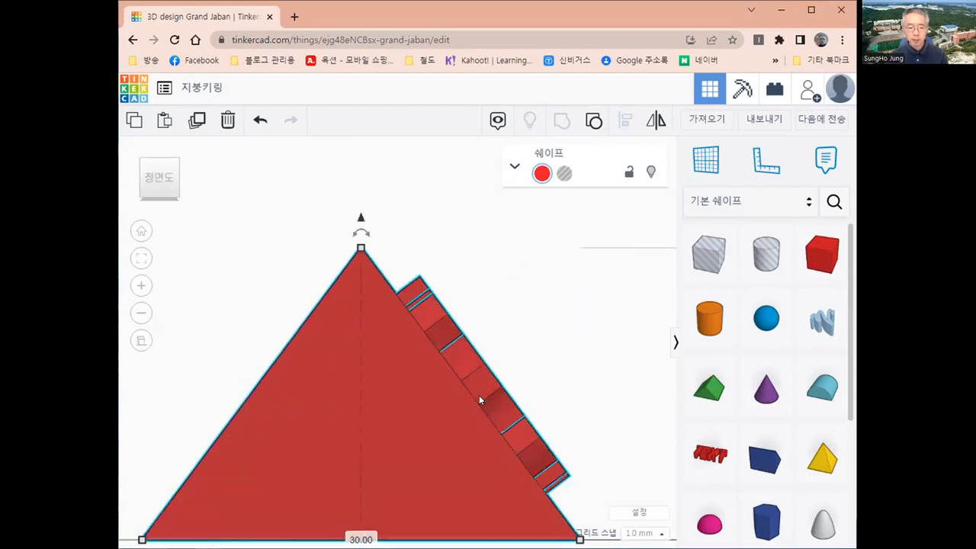
{"action": "scroll", "coordinate": [408, 406], "scroll_direction": "up", "scroll_amount": 1}
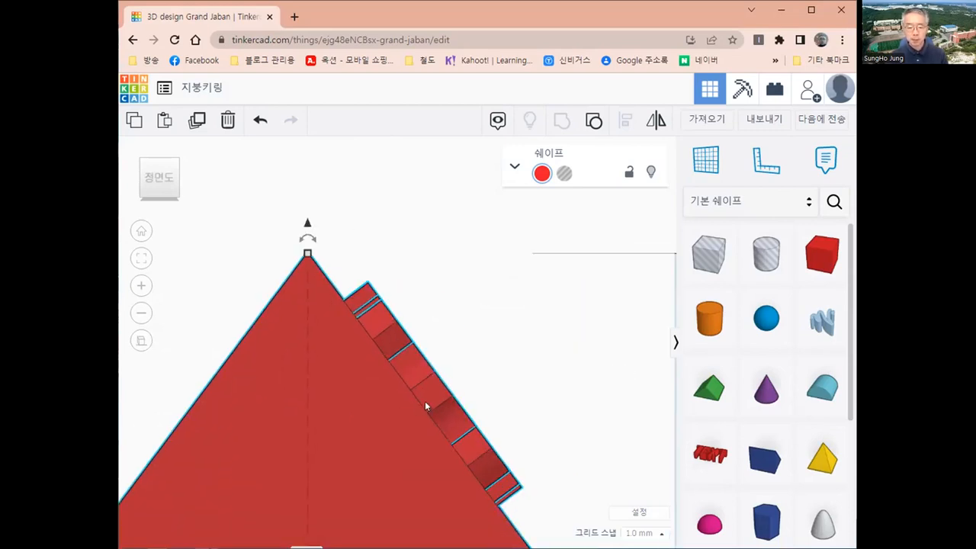
{"action": "scroll", "coordinate": [412, 410], "scroll_direction": "up", "scroll_amount": 1}
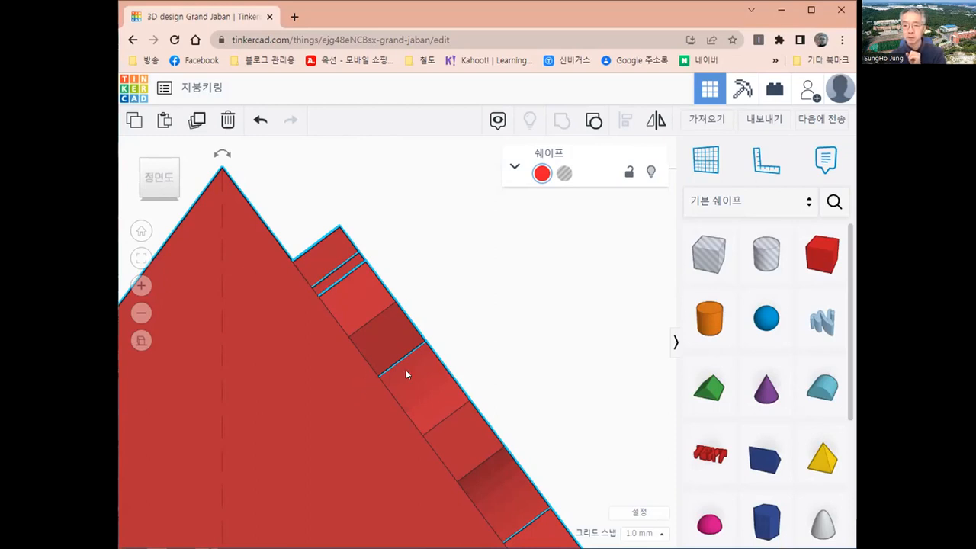
{"action": "scroll", "coordinate": [406, 375], "scroll_direction": "down", "scroll_amount": 5}
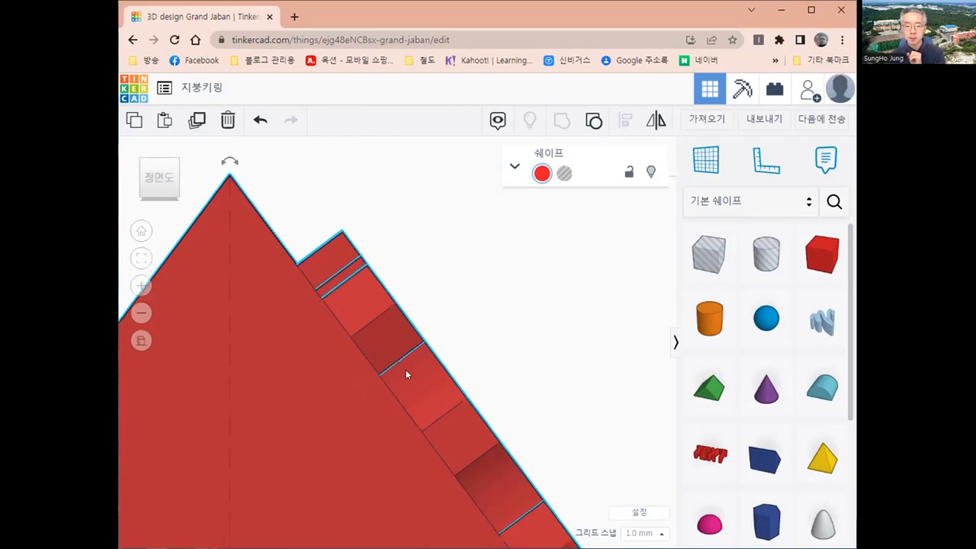
{"action": "scroll", "coordinate": [406, 374], "scroll_direction": "down", "scroll_amount": 2}
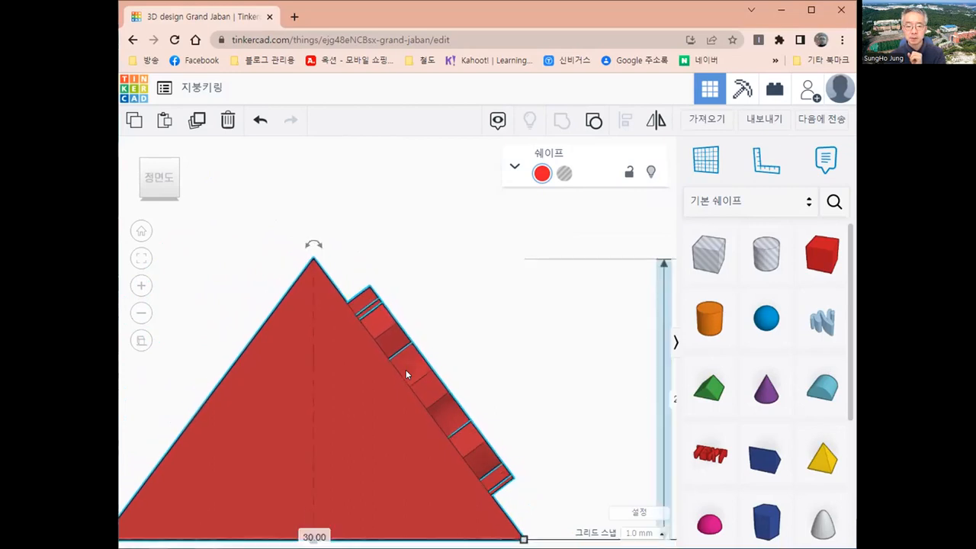
{"action": "scroll", "coordinate": [405, 375], "scroll_direction": "up", "scroll_amount": 1}
{"action": "scroll", "coordinate": [405, 372], "scroll_direction": "up", "scroll_amount": 2}
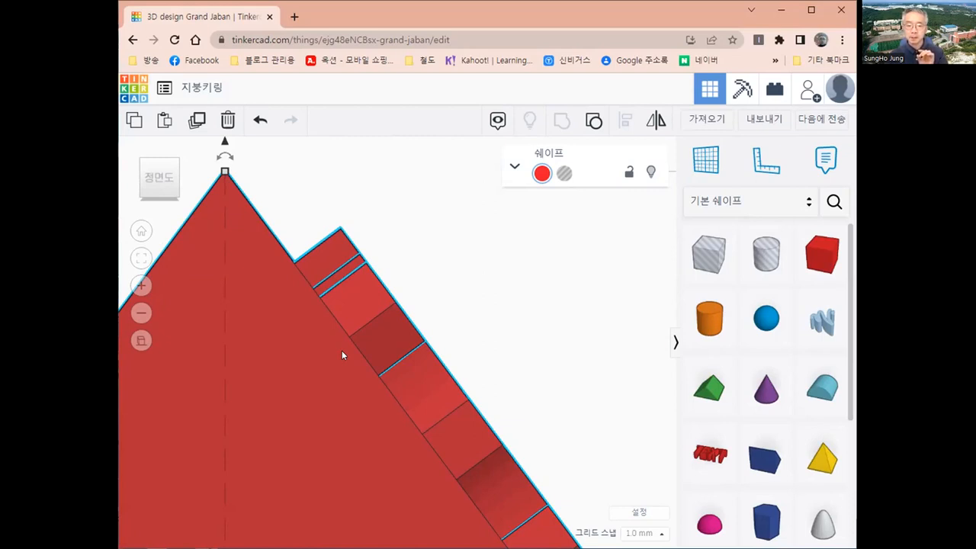
{"action": "scroll", "coordinate": [342, 350], "scroll_direction": "up", "scroll_amount": 1}
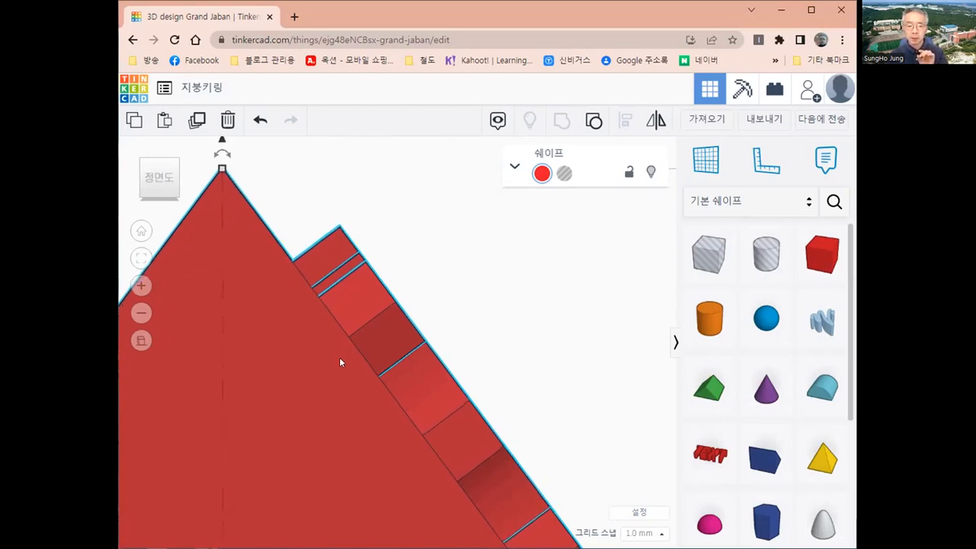
{"action": "key", "text": "f"}
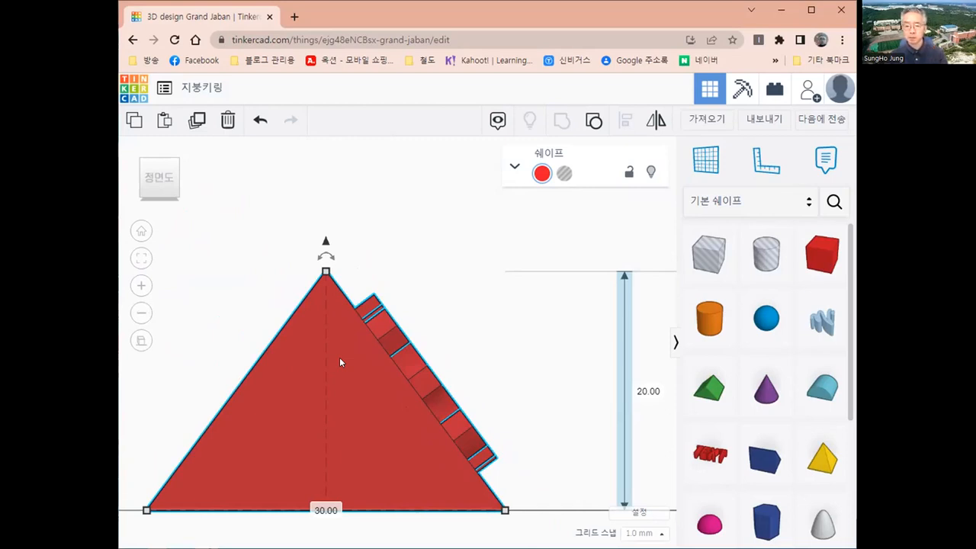
{"action": "scroll", "coordinate": [339, 357], "scroll_direction": "down", "scroll_amount": 3}
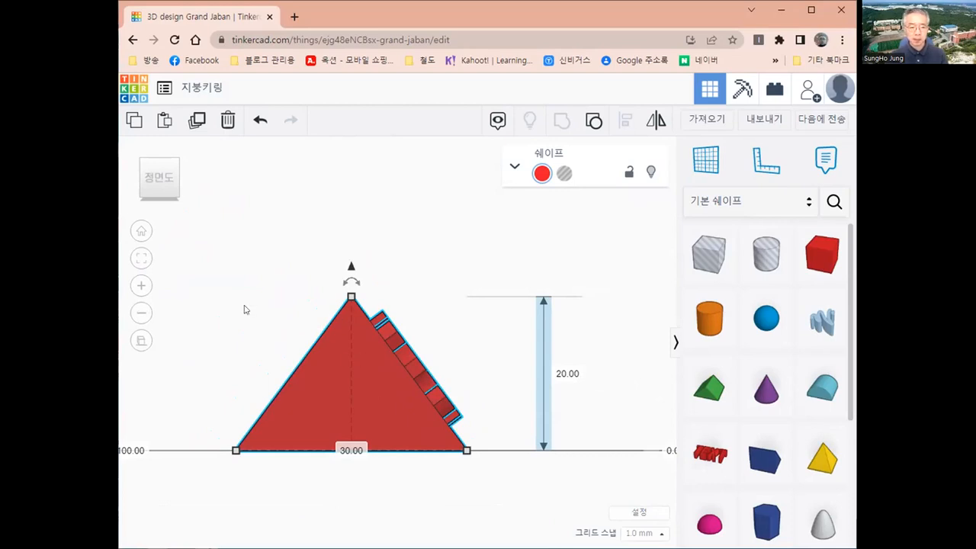
Return to the home view in perspective projection and orbit to see the prism at an angle.
{"action": "left_click", "coordinate": [139, 233]}
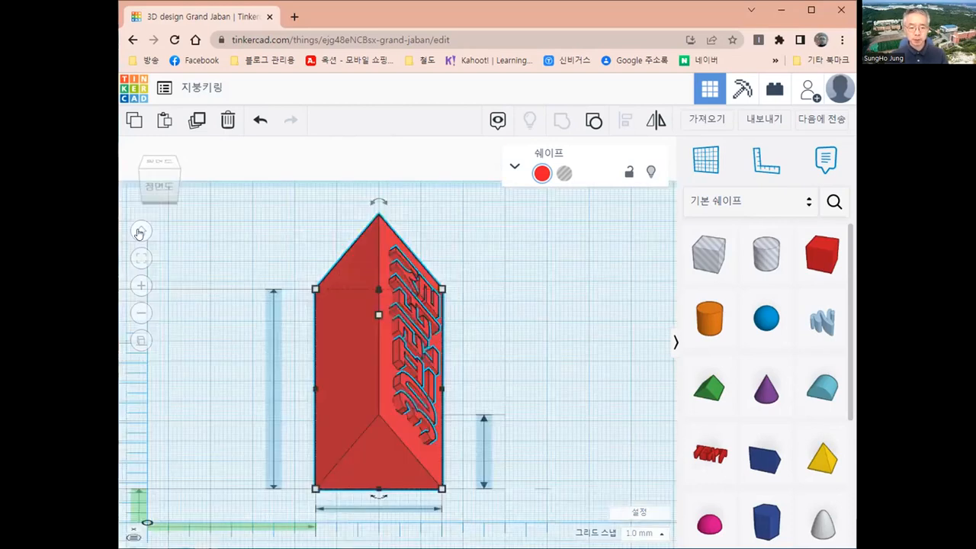
{"action": "scroll", "coordinate": [434, 436], "scroll_direction": "down", "scroll_amount": 3}
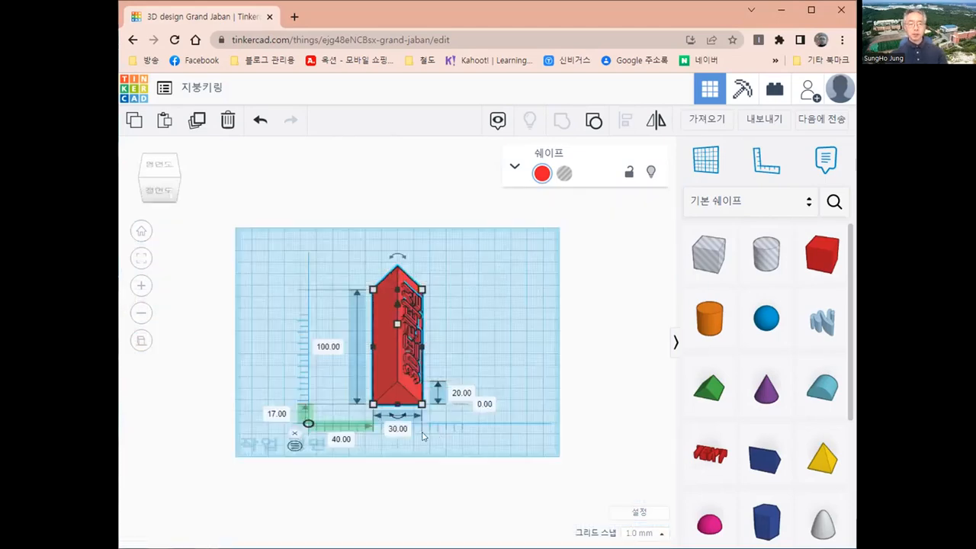
{"action": "left_click", "coordinate": [141, 343]}
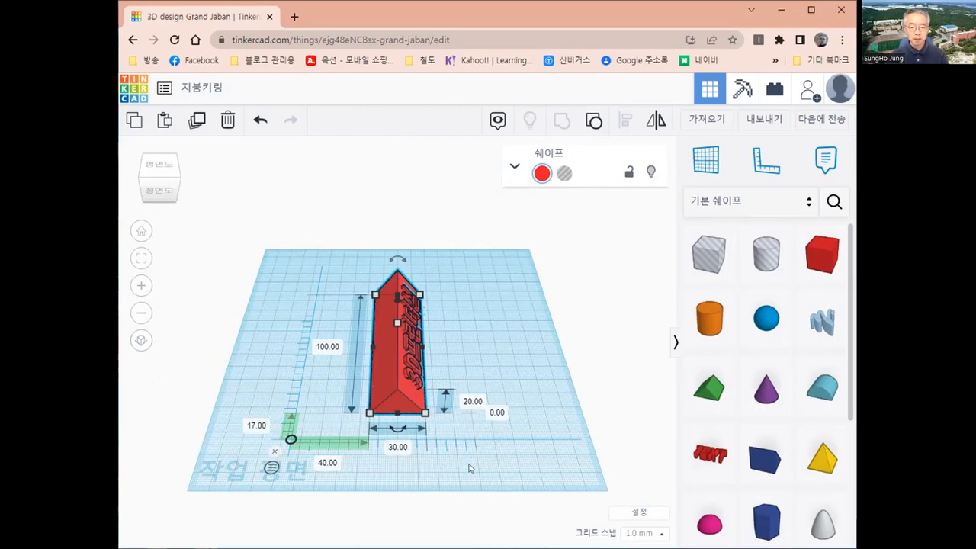
{"action": "mouse_move", "coordinate": [462, 467]}
{"action": "right_mouse_down"}
{"action": "mouse_move", "coordinate": [332, 400]}
{"action": "mouse_move", "coordinate": [578, 435]}
{"action": "mouse_move", "coordinate": [414, 441]}
{"action": "mouse_move", "coordinate": [461, 465]}
{"action": "mouse_move", "coordinate": [500, 453]}
{"action": "mouse_move", "coordinate": [472, 459]}
{"action": "right_mouse_up"}
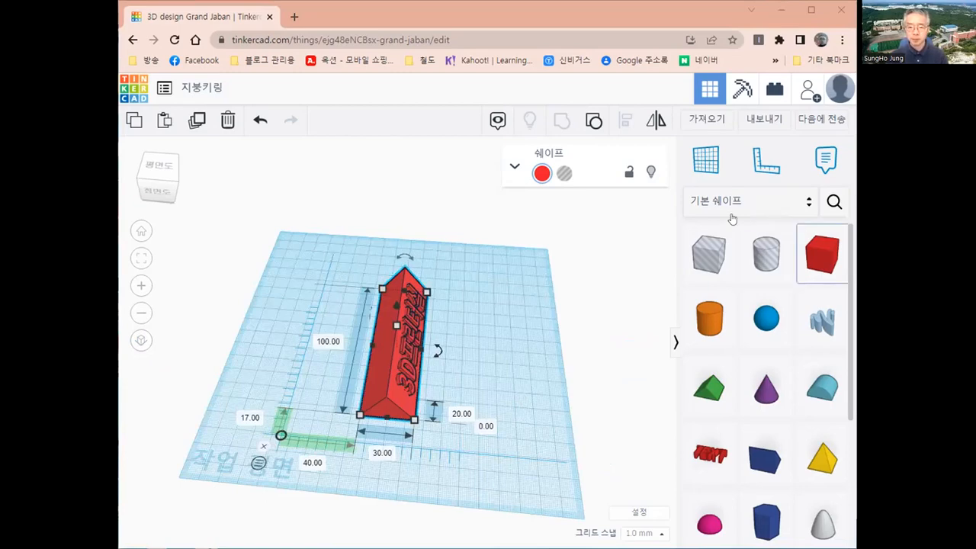
Place a workplane on the empty sloped face (100 × 25.80) and orbit to look onto it.
{"action": "left_click", "coordinate": [710, 162]}
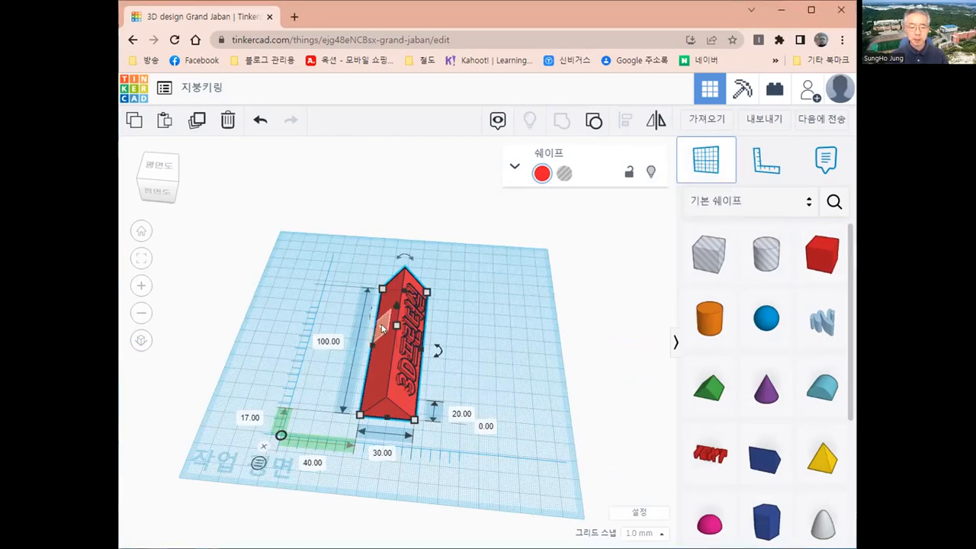
{"action": "left_click", "coordinate": [382, 324]}
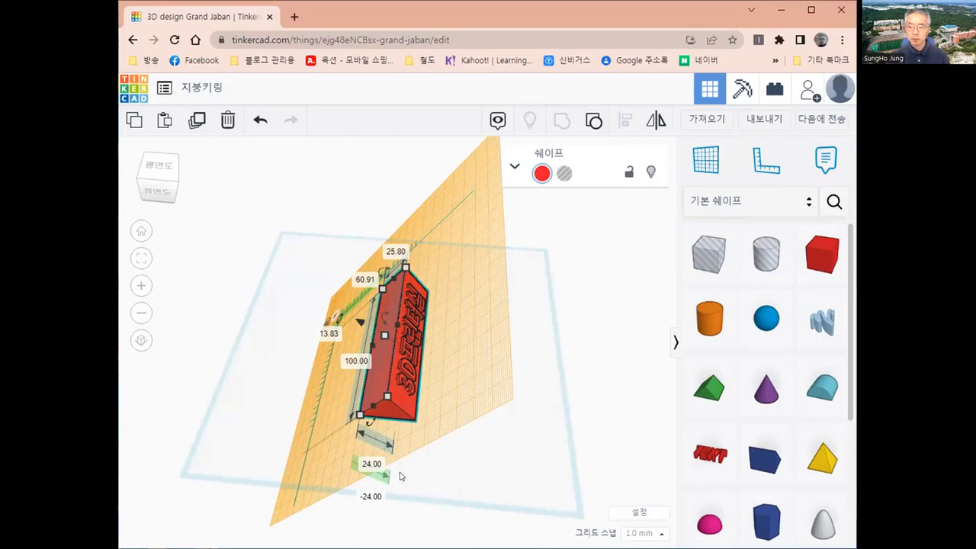
{"action": "right_click_drag", "start_coordinate": [414, 475], "coordinate": [593, 442]}
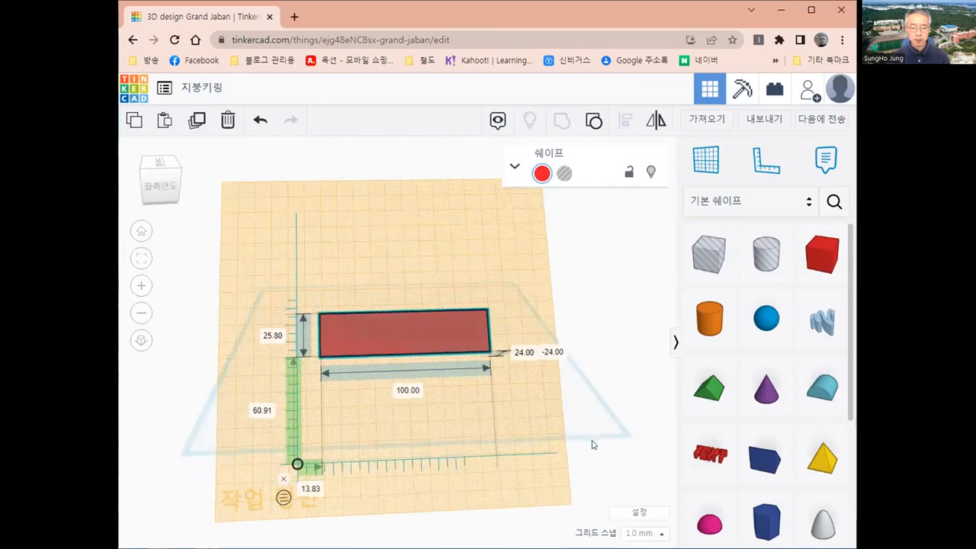
{"action": "scroll", "coordinate": [456, 389], "scroll_direction": "up", "scroll_amount": 1}
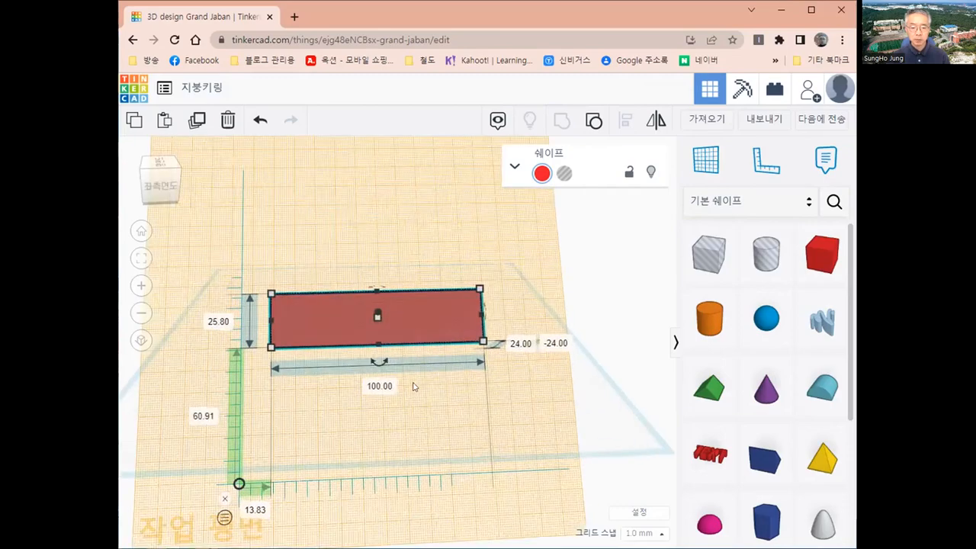
{"action": "middle_click_drag", "start_coordinate": [381, 366], "coordinate": [442, 414]}
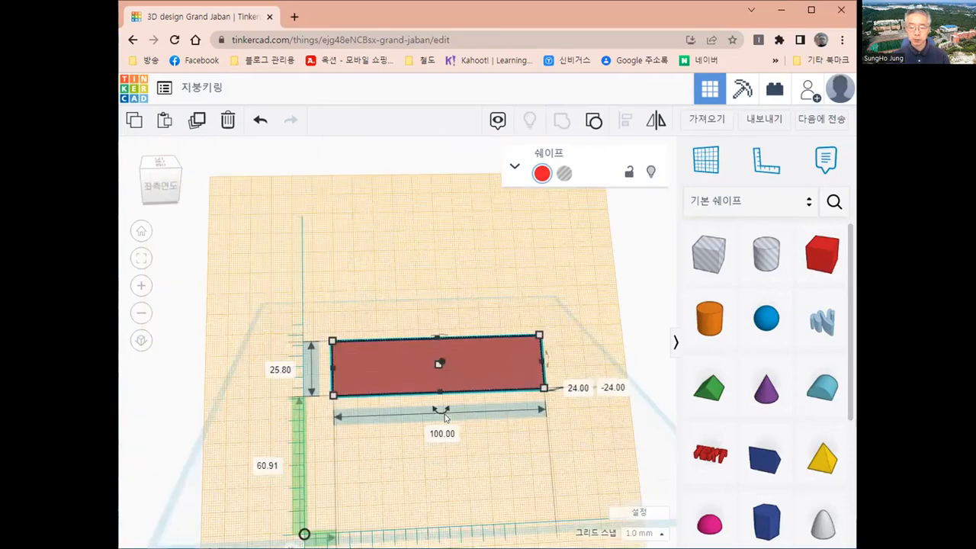
{"action": "scroll", "coordinate": [441, 412], "scroll_direction": "up", "scroll_amount": 1}
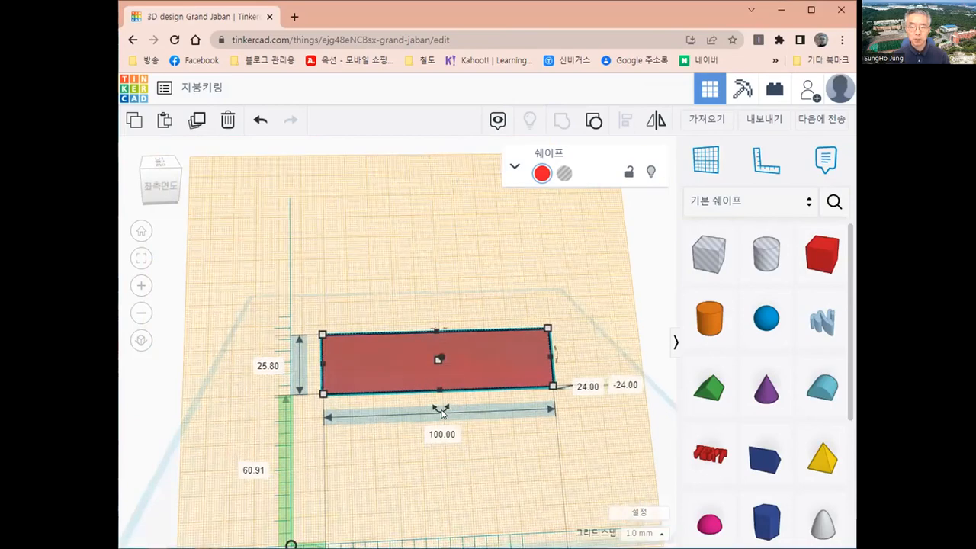
{"action": "scroll", "coordinate": [441, 412], "scroll_direction": "up", "scroll_amount": 1}
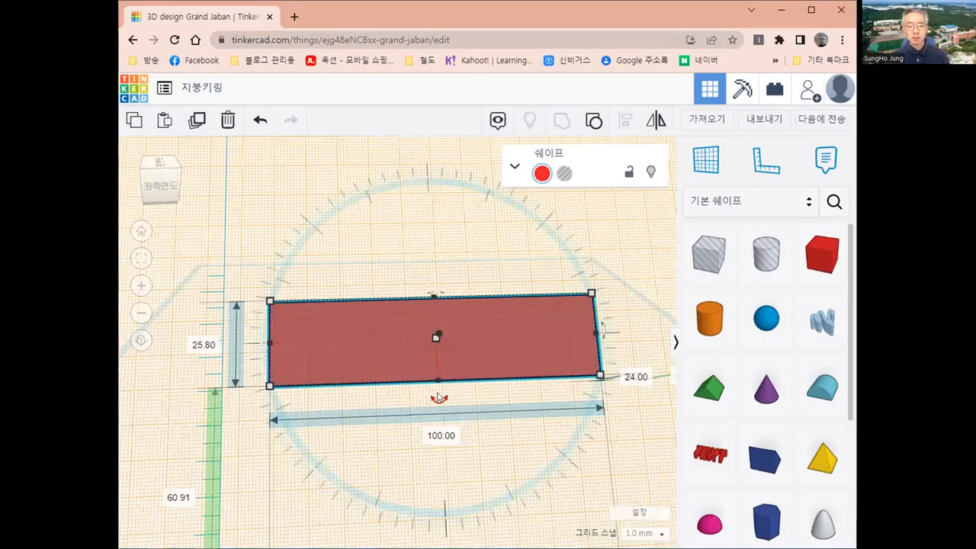
{"action": "scroll", "coordinate": [439, 399], "scroll_direction": "down", "scroll_amount": 1}
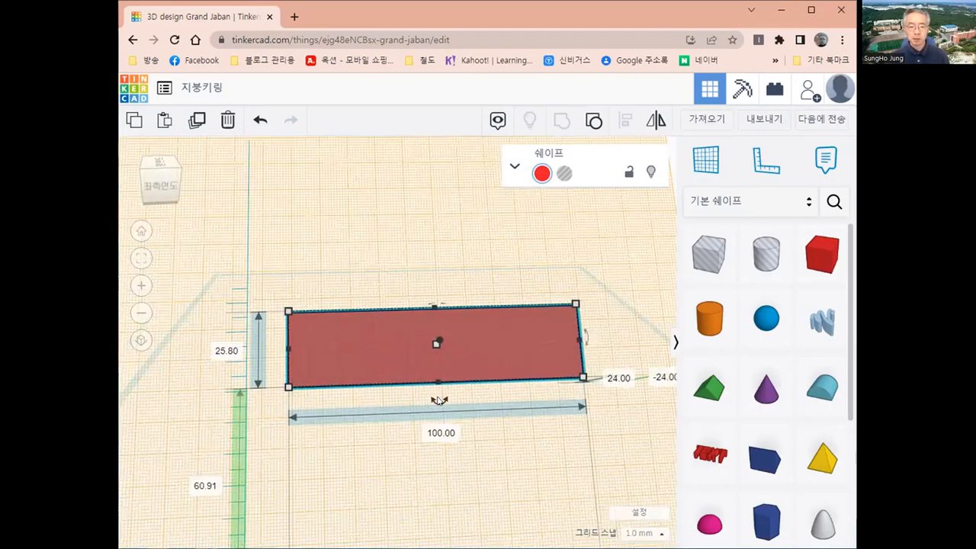
{"action": "scroll", "coordinate": [454, 413], "scroll_direction": "down", "scroll_amount": 1}
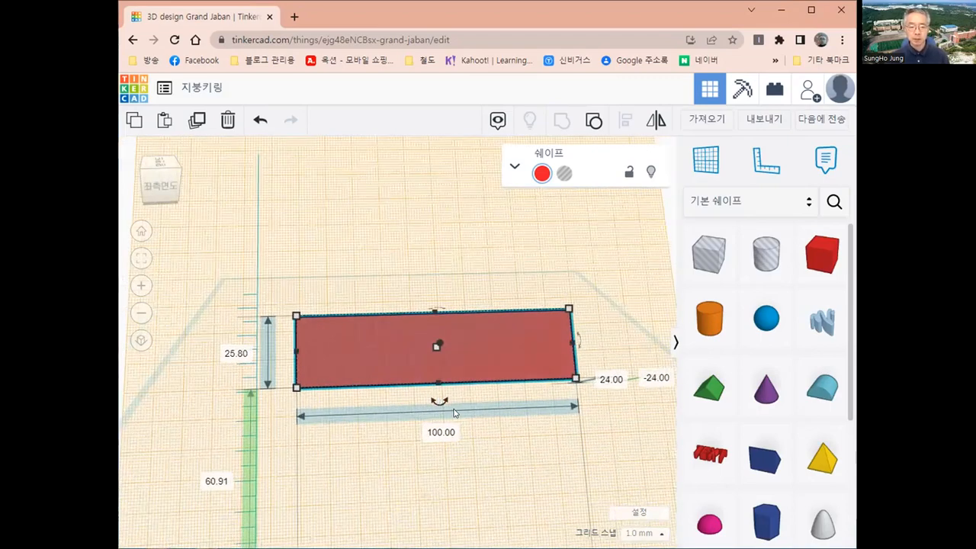
{"action": "scroll", "coordinate": [454, 413], "scroll_direction": "up", "scroll_amount": 1}
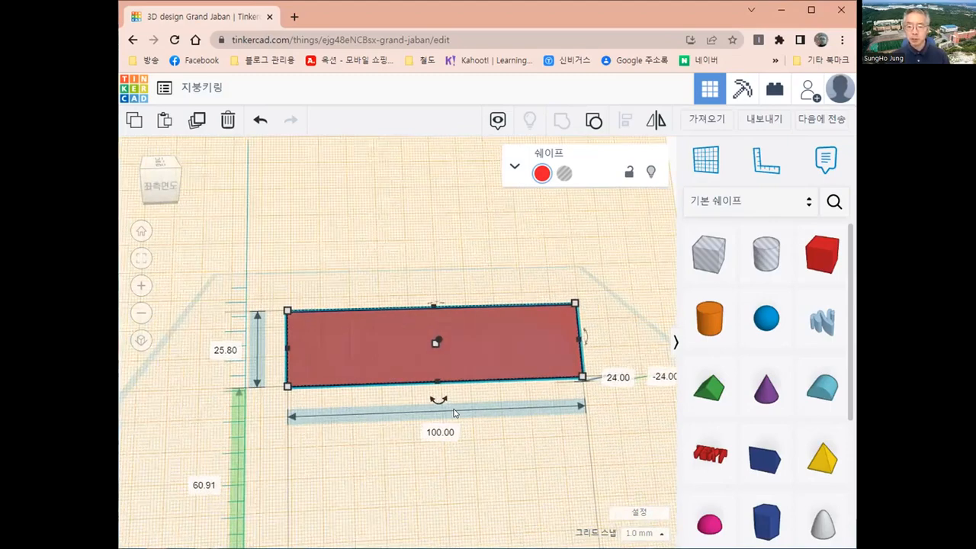
{"action": "scroll", "coordinate": [454, 412], "scroll_direction": "down", "scroll_amount": 1}
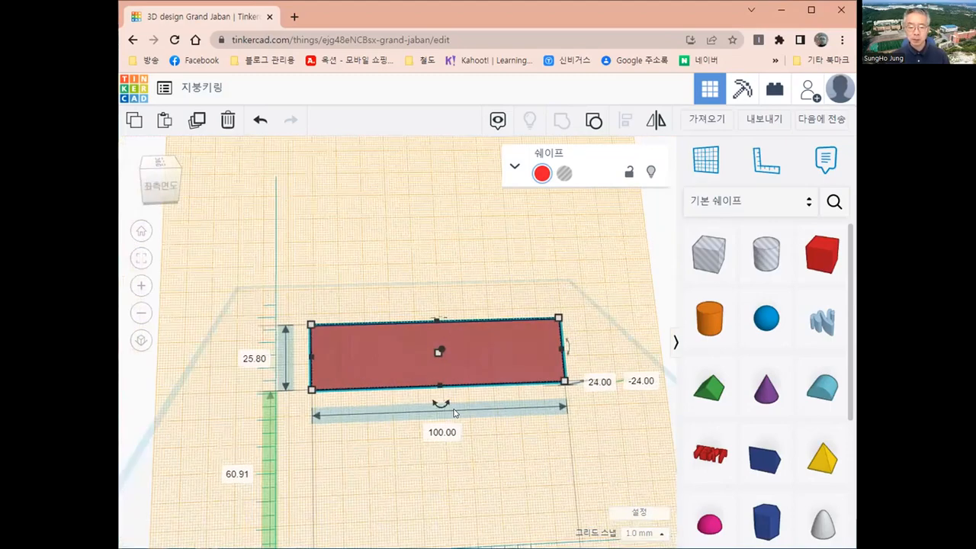
{"action": "scroll", "coordinate": [454, 412], "scroll_direction": "down", "scroll_amount": 2}
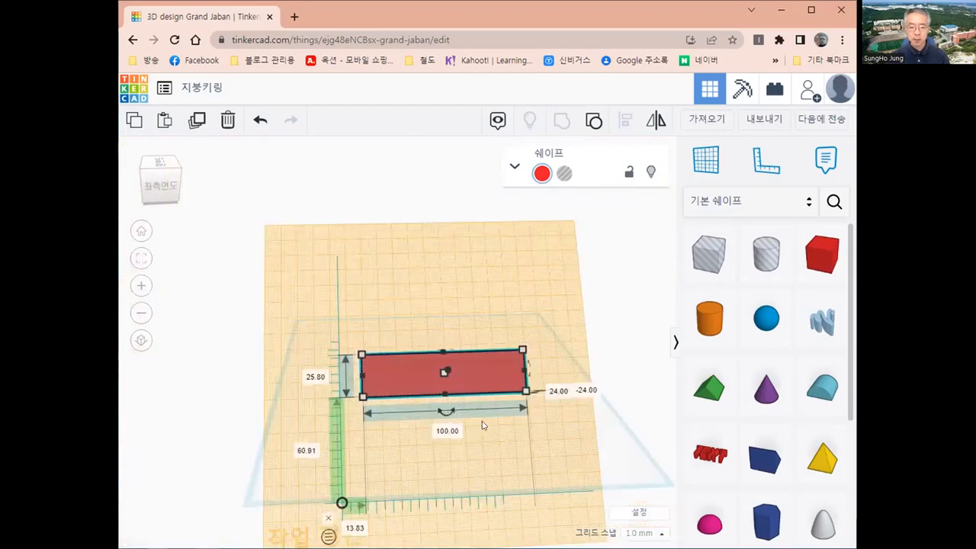
{"action": "scroll", "coordinate": [484, 423], "scroll_direction": "down", "scroll_amount": 1}
{"action": "right_click_drag", "start_coordinate": [459, 401], "coordinate": [461, 388]}
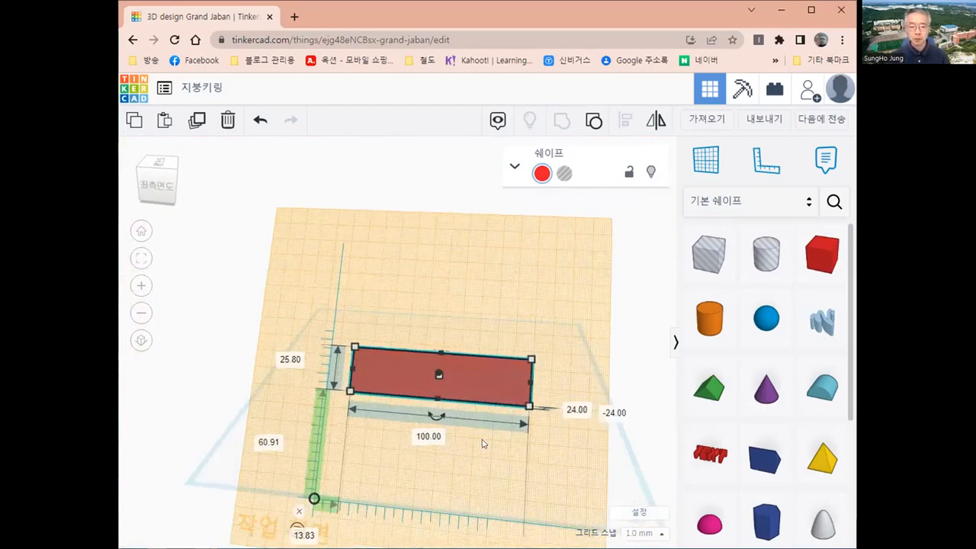
{"action": "scroll", "coordinate": [482, 444], "scroll_direction": "up", "scroll_amount": 3}
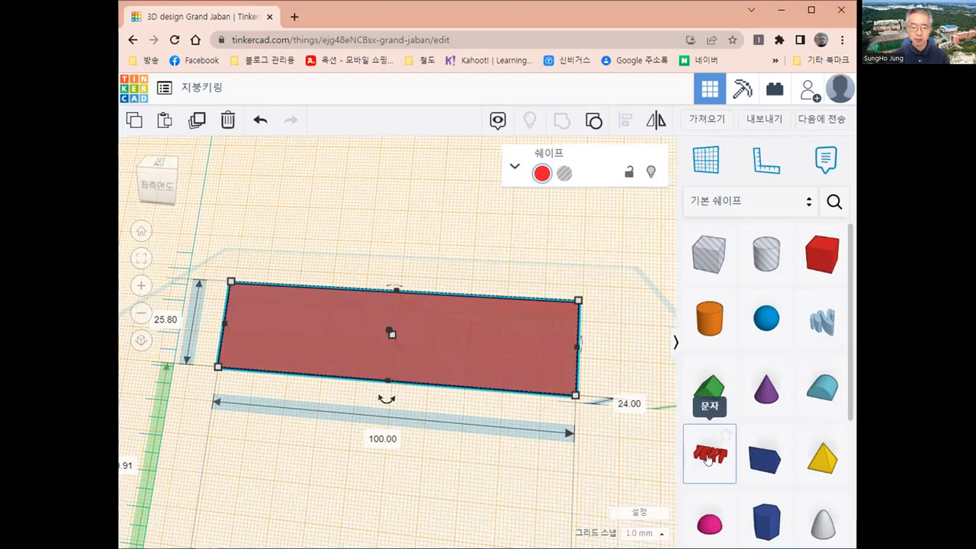
Drop a Text shape from Basic Shapes onto the sloped-face workplane.
{"action": "left_click", "coordinate": [708, 457]}
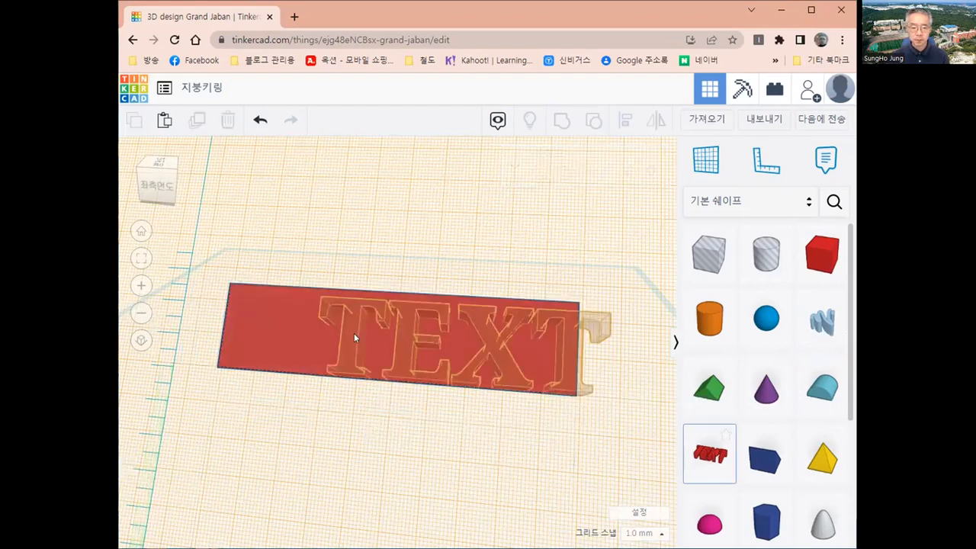
{"action": "left_click", "coordinate": [394, 338]}
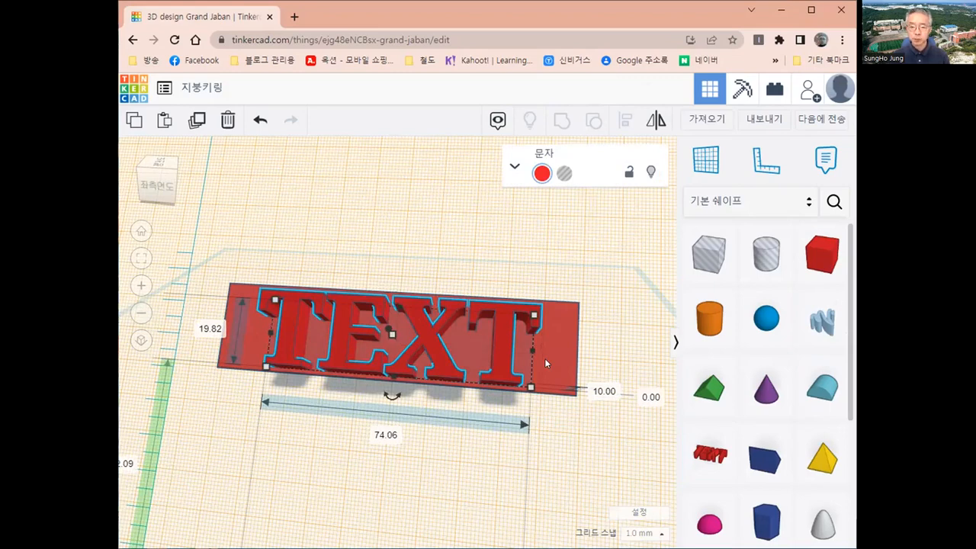
Set the text height to 2 mm and replace the TEXT wording with a person's name.
{"action": "left_click", "coordinate": [596, 390]}
{"action": "type", "text": "2"}
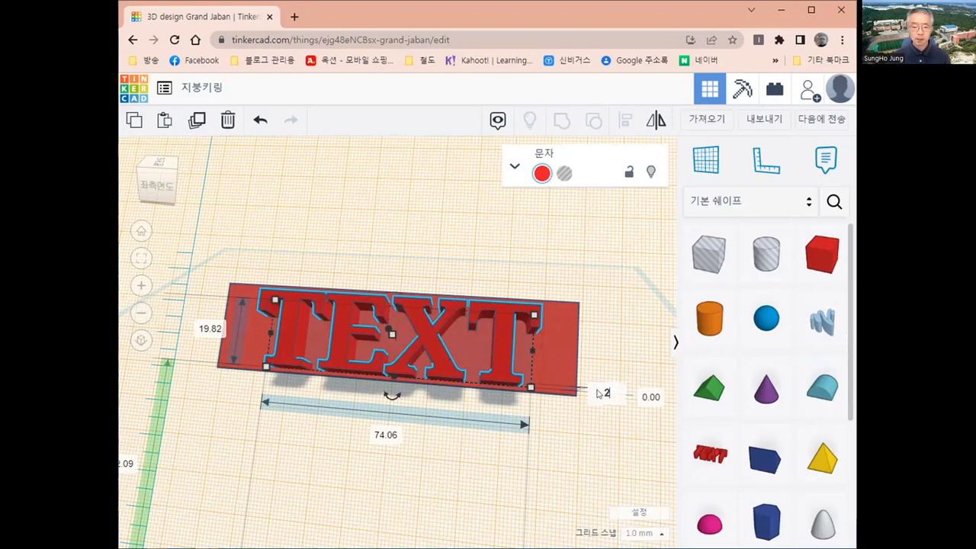
{"action": "key", "text": "Return"}
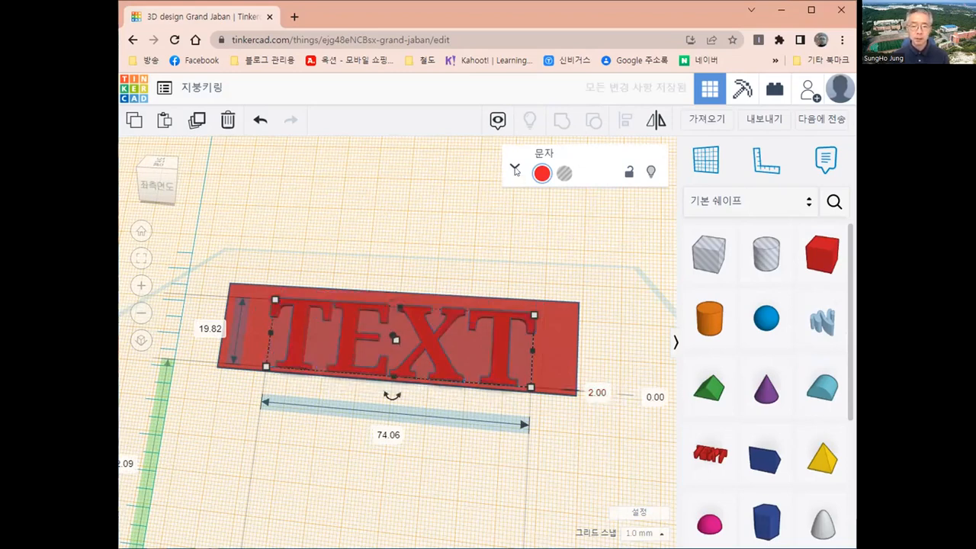
{"action": "left_click", "coordinate": [515, 169]}
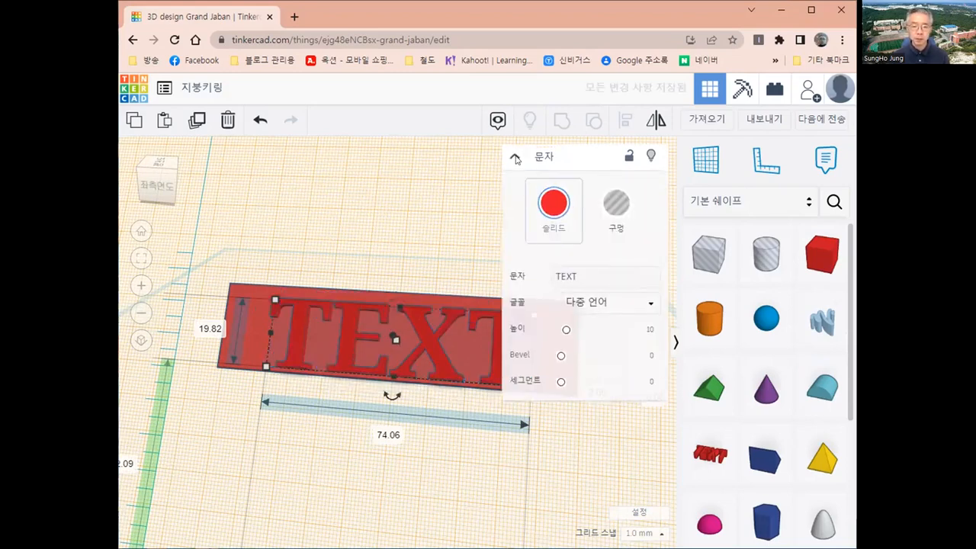
{"action": "left_click", "coordinate": [516, 160]}
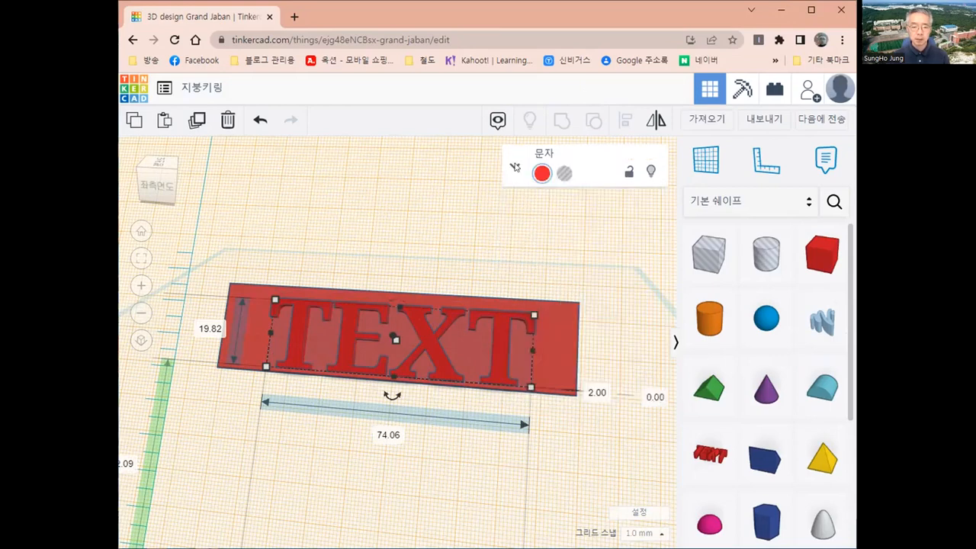
{"action": "left_click", "coordinate": [539, 161]}
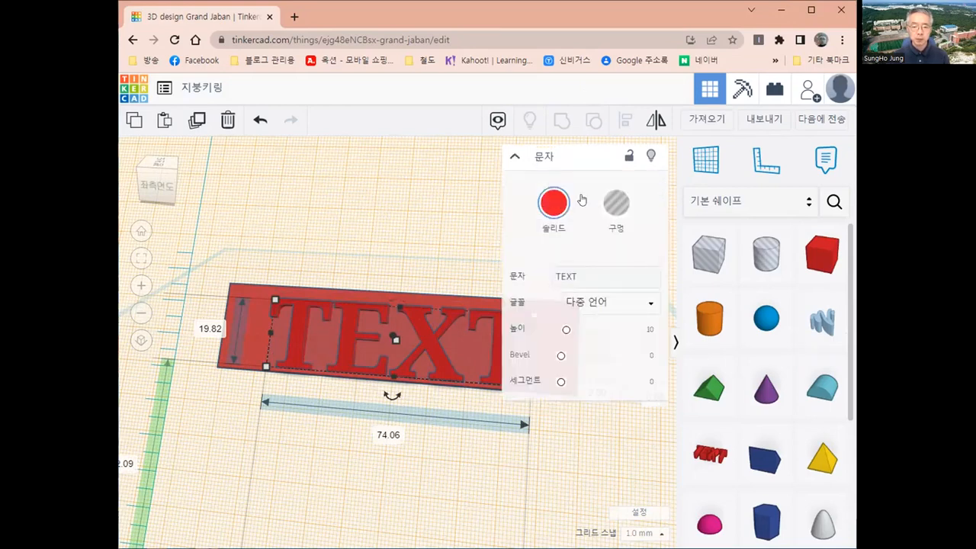
{"action": "left_click", "coordinate": [588, 274]}
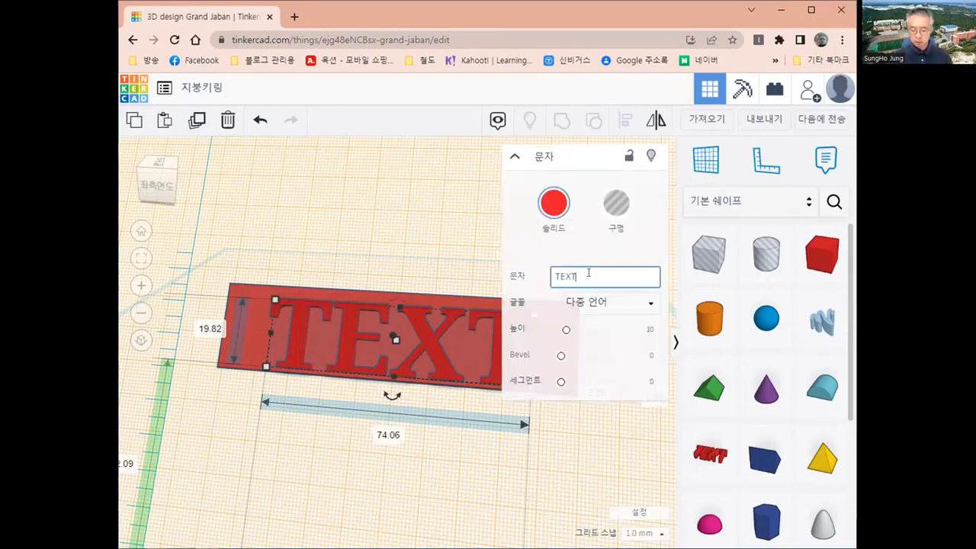
{"action": "key", "text": "BackSpace"}
{"action": "key", "text": "BackSpace"}
{"action": "key", "text": "BackSpace"}
{"action": "key", "text": "BackSpace"}
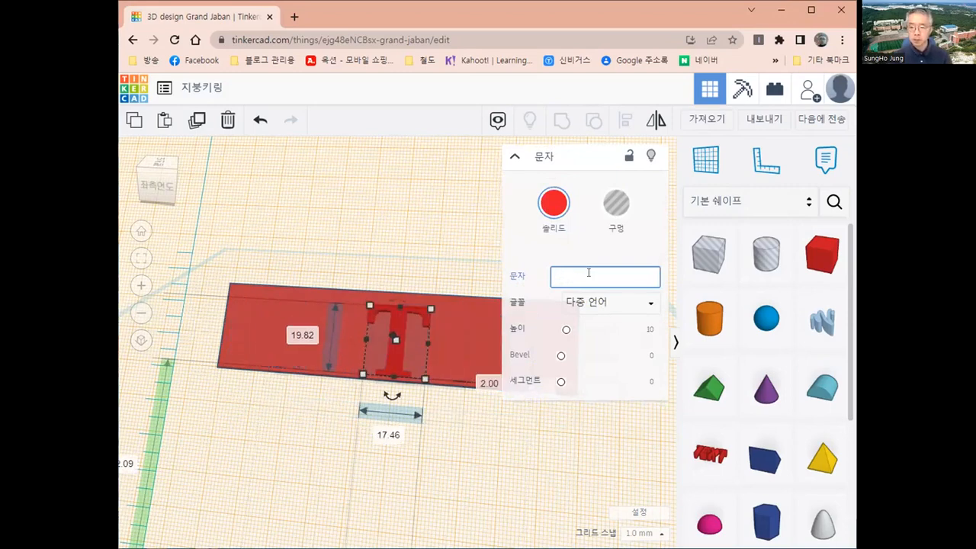
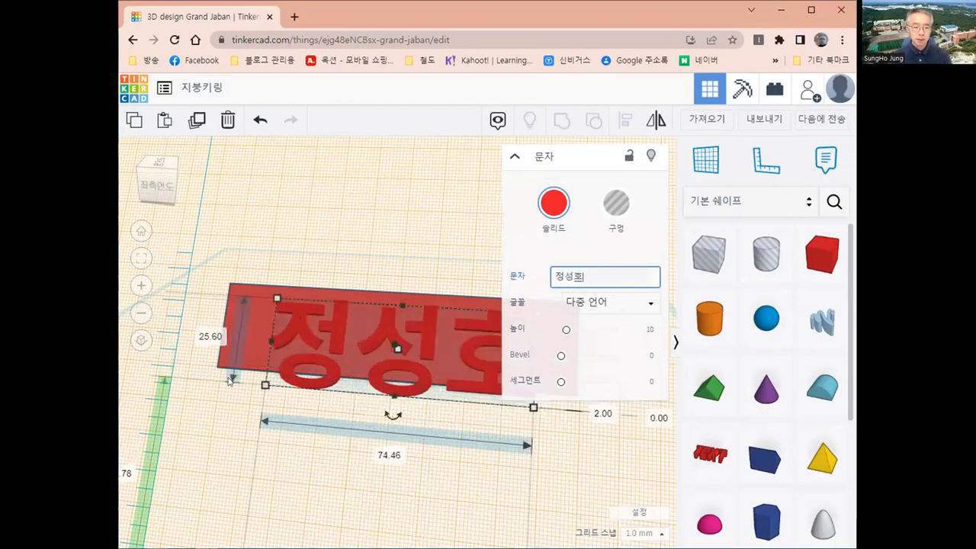
{"action": "key", "text": "Escape"}
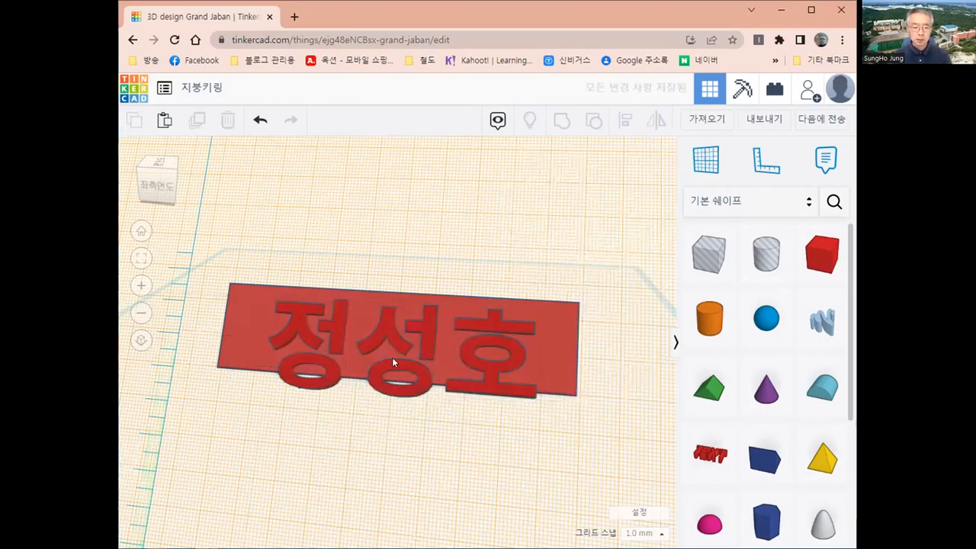
Resize the name text to 66.46 × 20.60 mm and position it on the plate.
{"action": "left_click", "coordinate": [393, 351]}
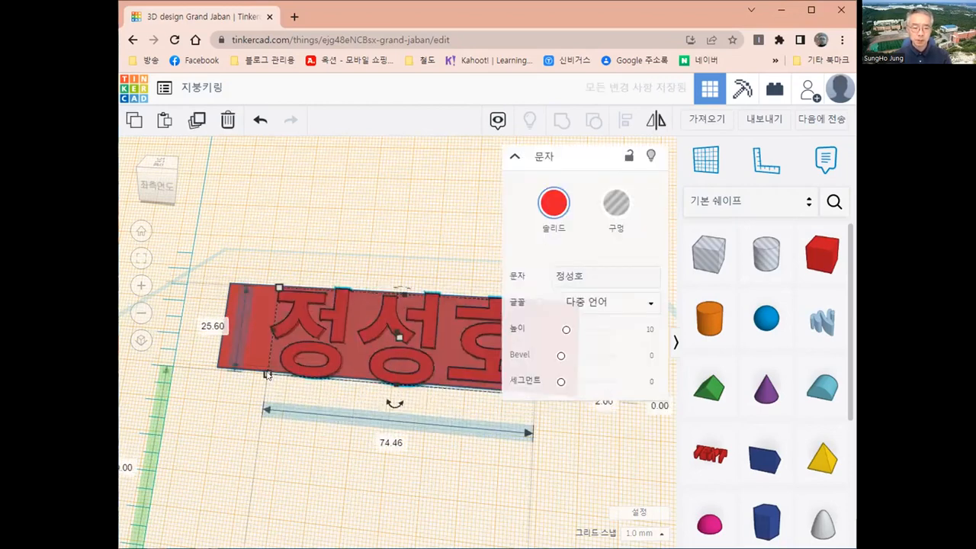
{"action": "mouse_move", "coordinate": [297, 363]}
{"action": "left_mouse_down"}
{"action": "mouse_move", "coordinate": [312, 338]}
{"action": "mouse_move", "coordinate": [288, 346]}
{"action": "left_mouse_up"}
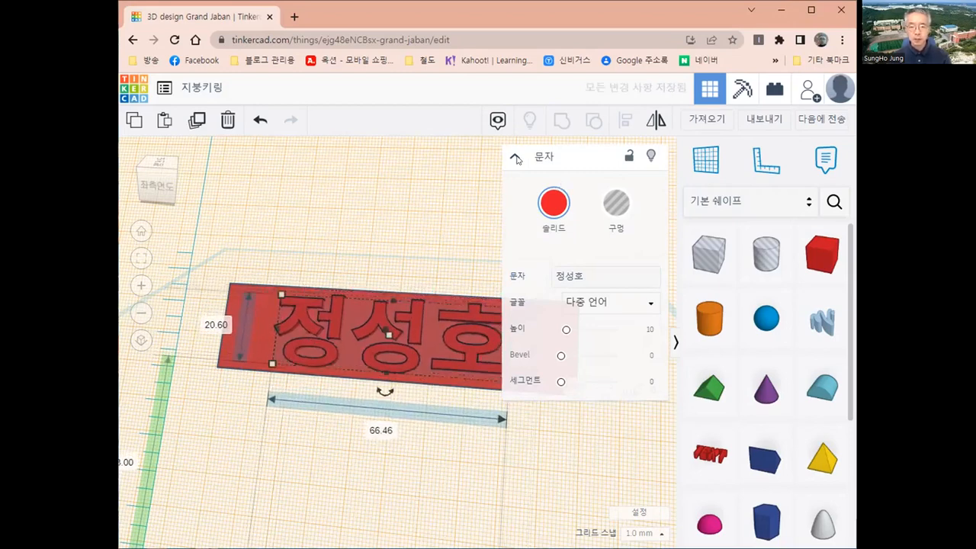
{"action": "left_click", "coordinate": [515, 158]}
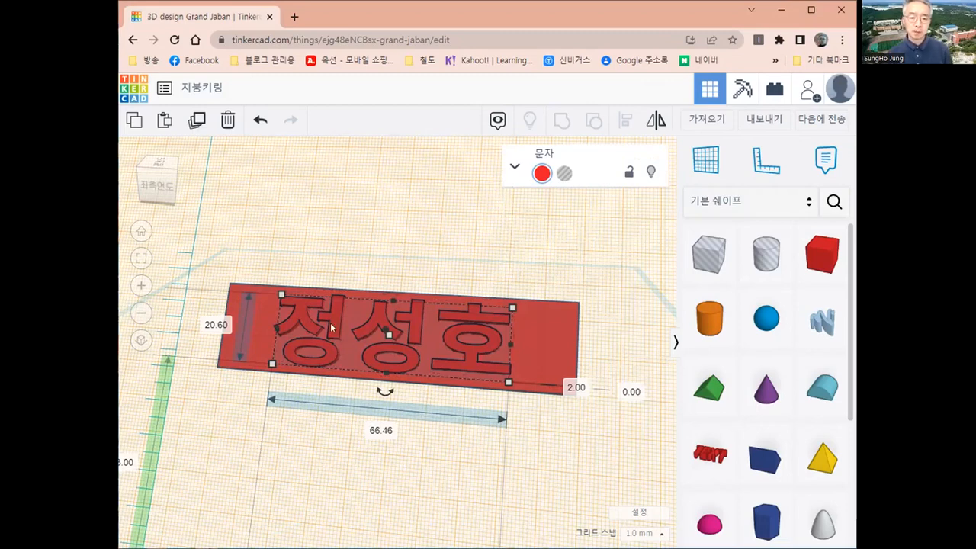
{"action": "left_click_drag", "start_coordinate": [341, 315], "coordinate": [384, 318]}
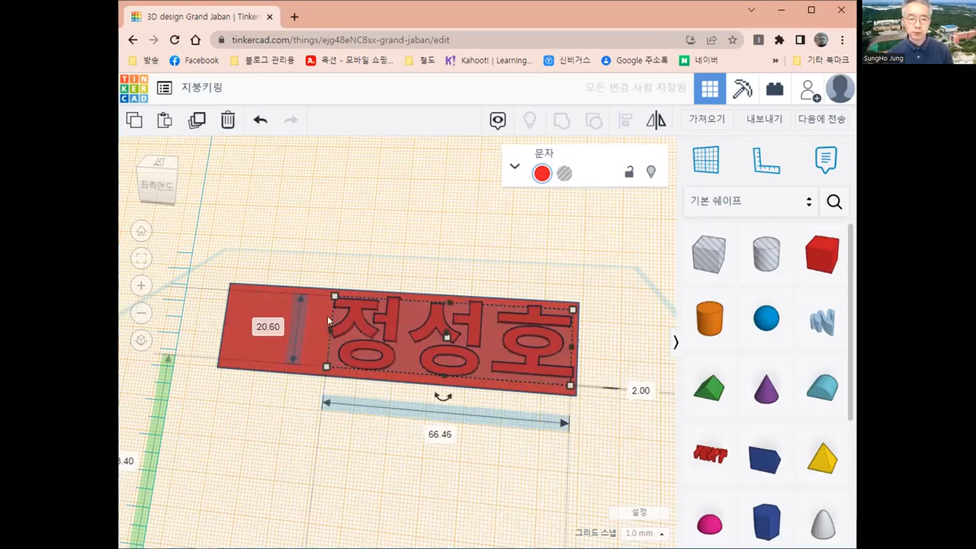
{"action": "left_click_drag", "start_coordinate": [327, 316], "coordinate": [322, 316]}
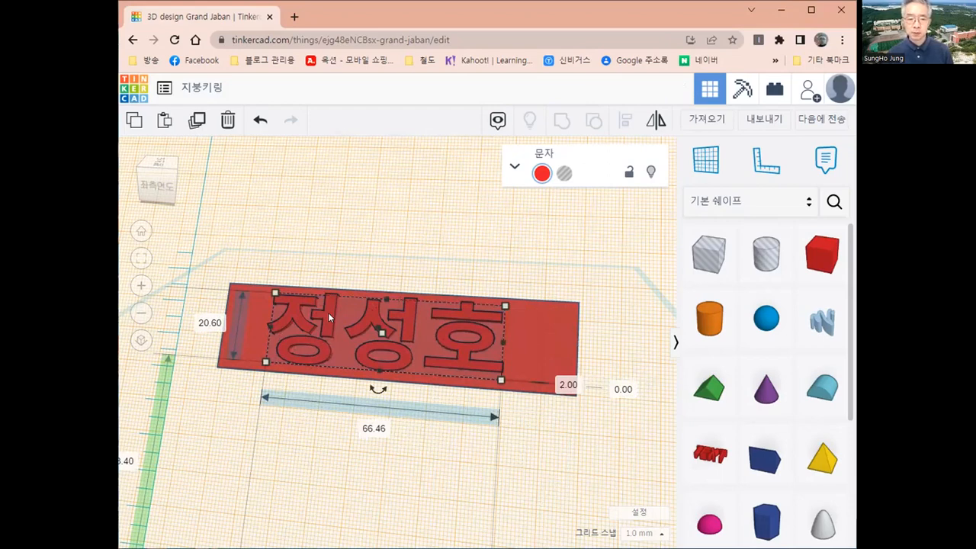
{"action": "key", "text": "Right"}
{"action": "key", "text": "Right"}
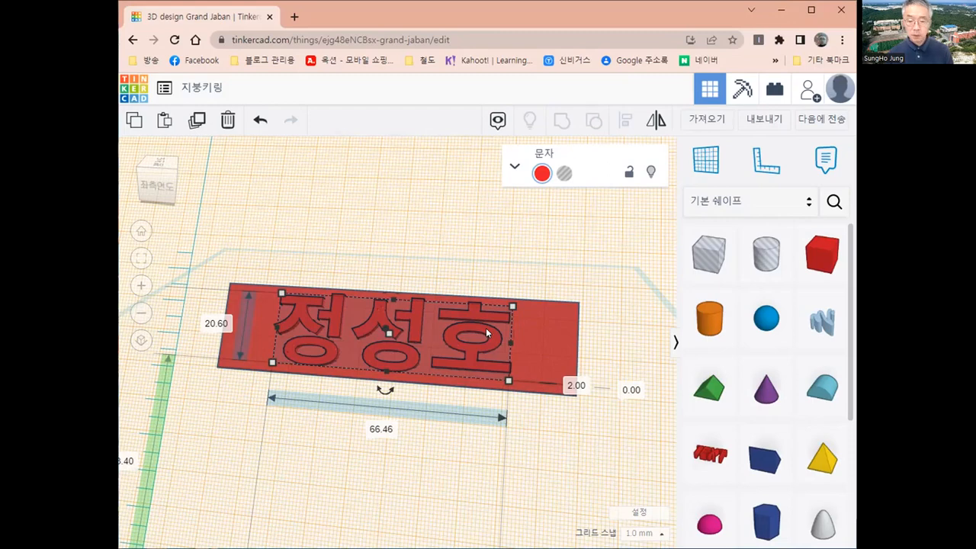
Group the name text with the plate into one 100 × 25.80 shape and orbit to inspect it.
{"action": "left_click", "coordinate": [556, 324], "text": "shift"}
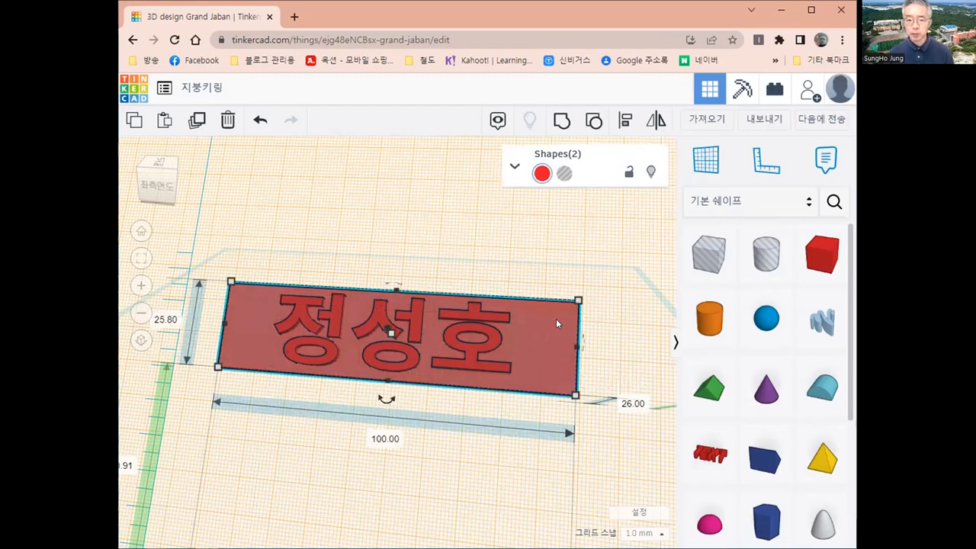
{"action": "left_click", "coordinate": [559, 120]}
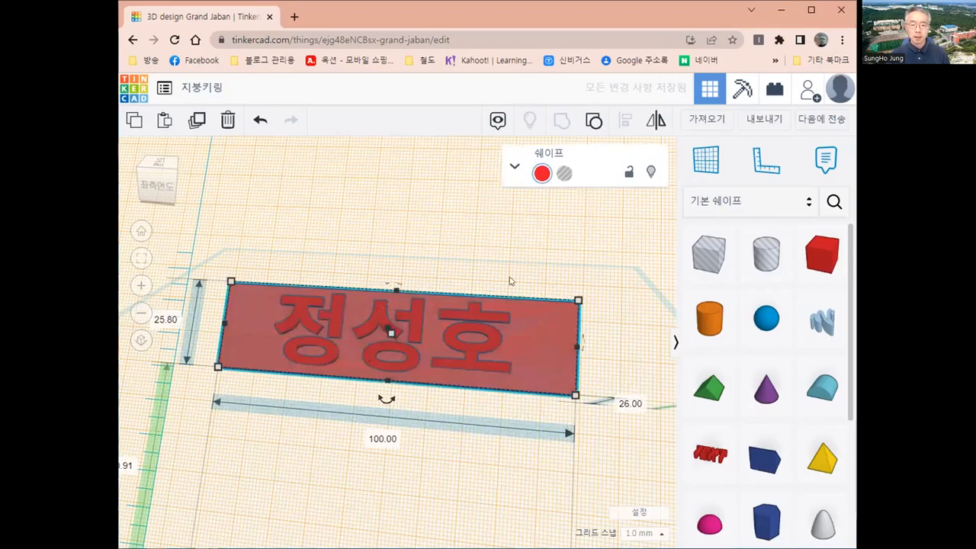
{"action": "scroll", "coordinate": [510, 281], "scroll_direction": "down", "scroll_amount": 2}
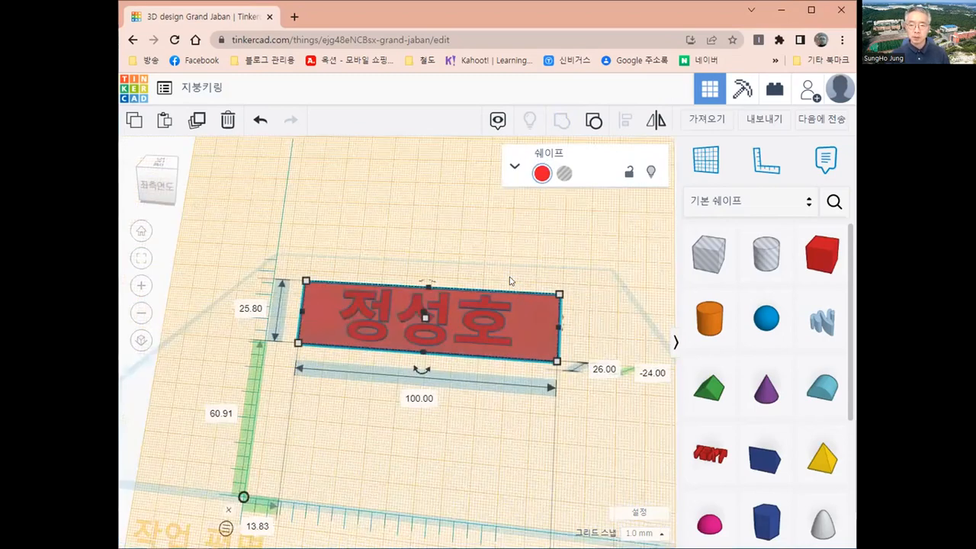
{"action": "scroll", "coordinate": [540, 298], "scroll_direction": "down", "scroll_amount": 2}
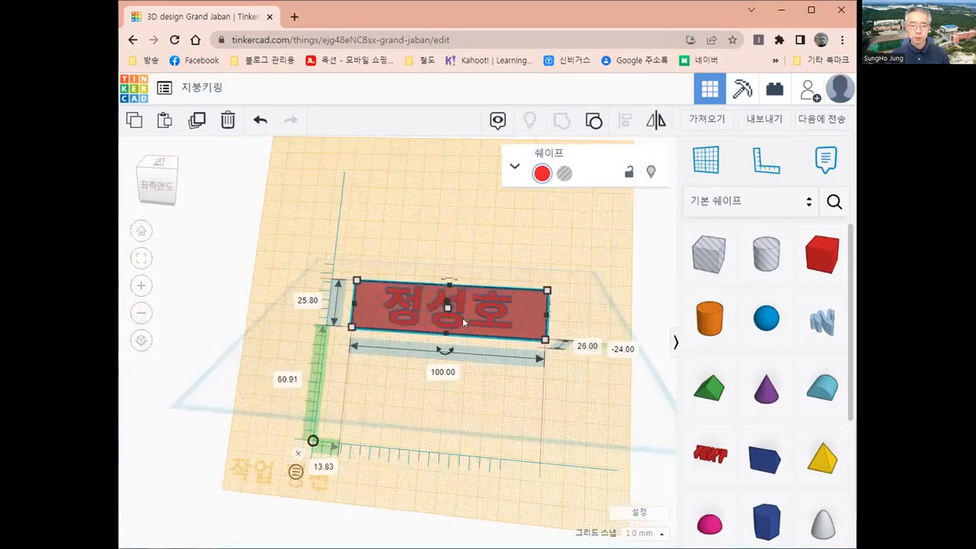
{"action": "right_click_drag", "start_coordinate": [462, 317], "coordinate": [381, 316]}
{"action": "right_click_drag", "start_coordinate": [510, 317], "coordinate": [372, 353]}
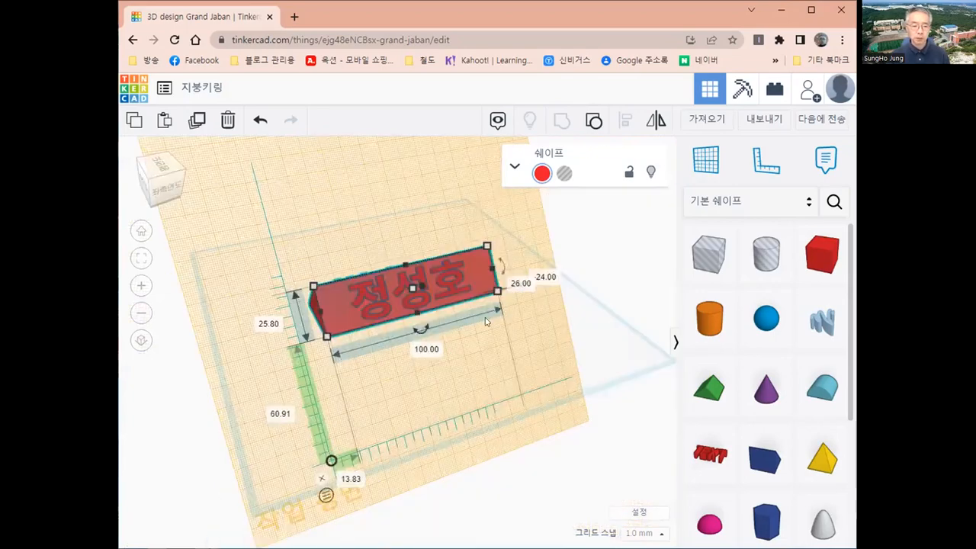
{"action": "right_click_drag", "start_coordinate": [485, 318], "coordinate": [319, 331]}
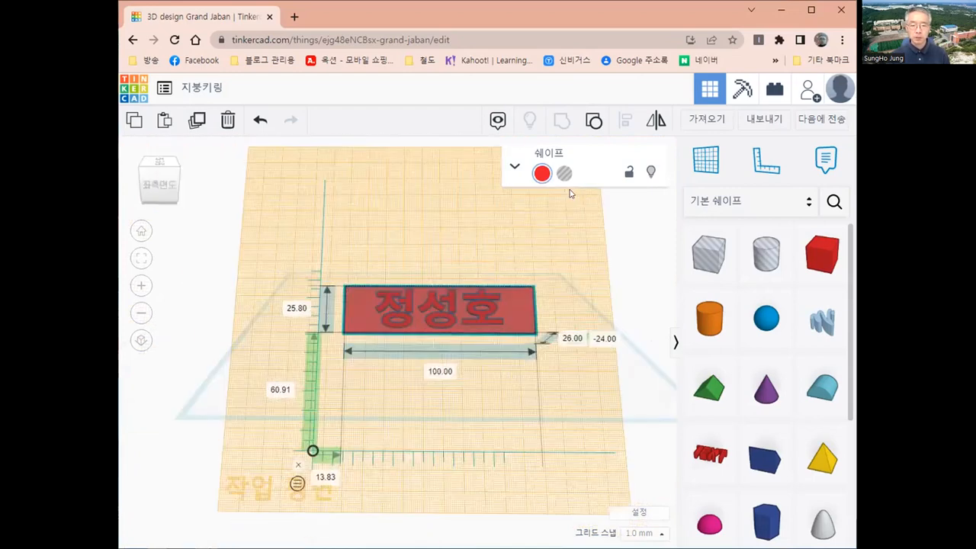
Reset the workplane to the ground grid and view the 100 × 30.11 × 20 roof from above.
{"action": "left_click", "coordinate": [706, 160]}
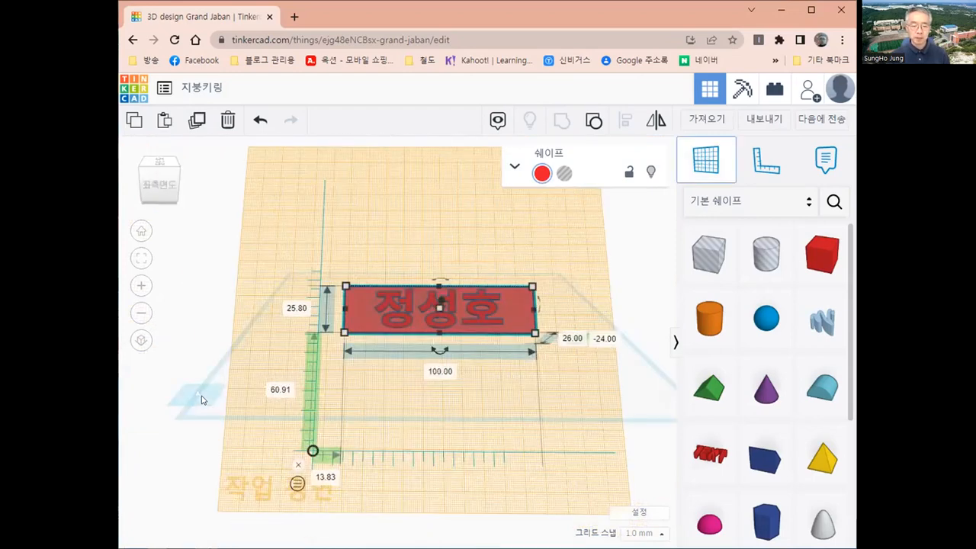
{"action": "left_click", "coordinate": [307, 364]}
{"action": "right_click_drag", "start_coordinate": [394, 373], "coordinate": [372, 374]}
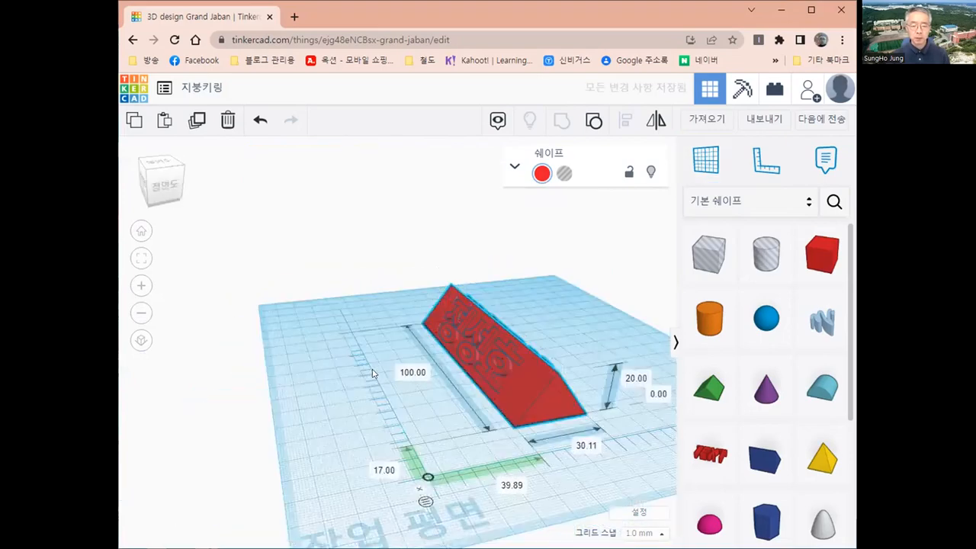
{"action": "right_click_drag", "start_coordinate": [518, 376], "coordinate": [349, 377]}
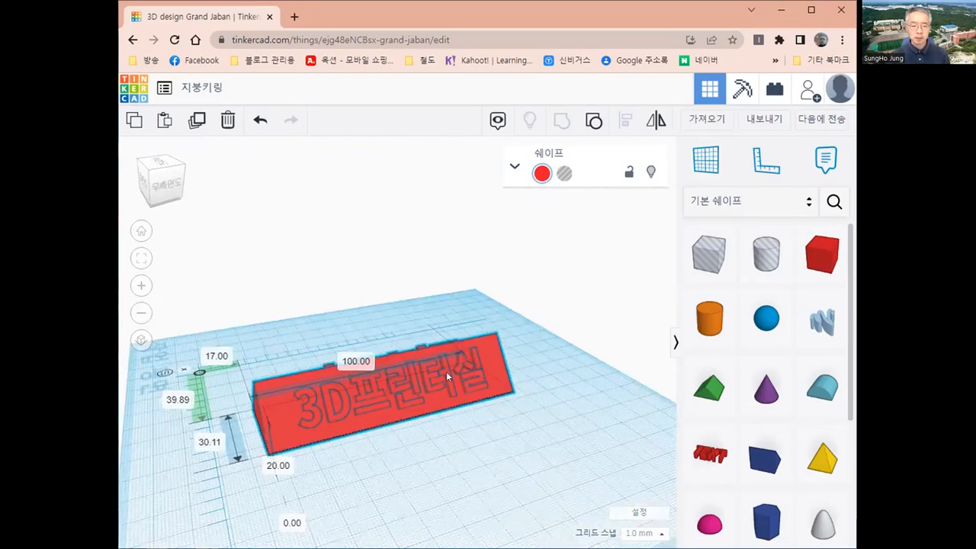
{"action": "right_click_drag", "start_coordinate": [473, 372], "coordinate": [447, 380]}
{"action": "right_click_drag", "start_coordinate": [458, 379], "coordinate": [465, 382]}
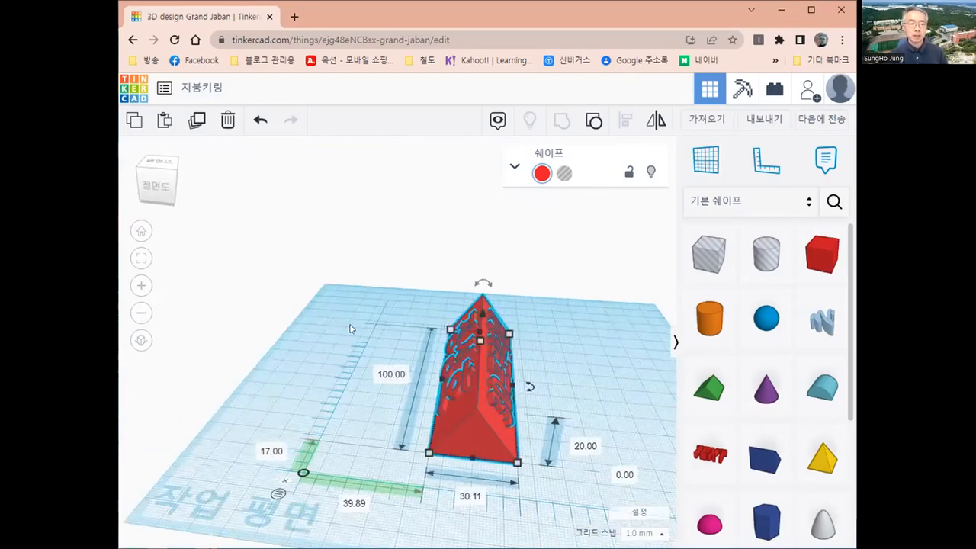
{"action": "left_click", "coordinate": [166, 166]}
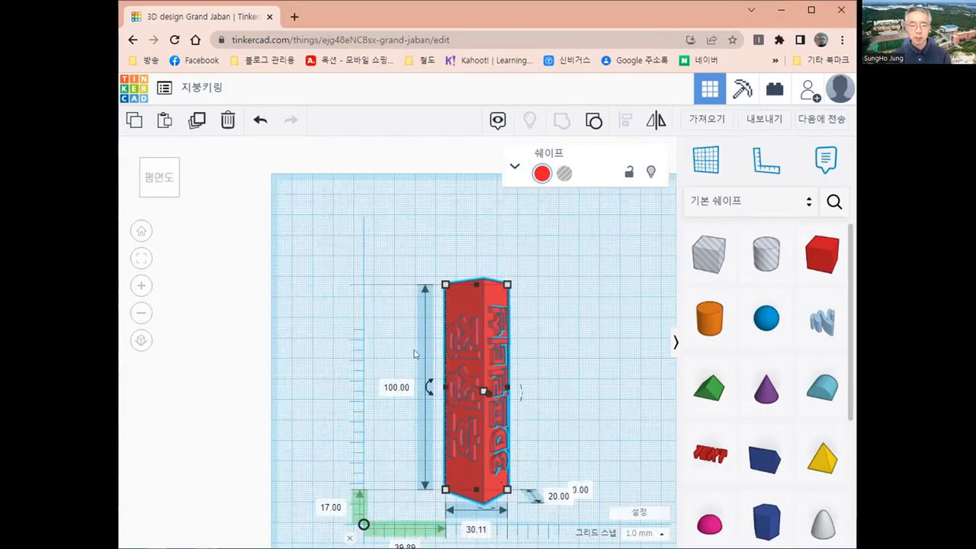
Switch to orthographic projection and reposition the roof block on the workplane.
{"action": "middle_click_drag", "start_coordinate": [479, 415], "coordinate": [412, 350]}
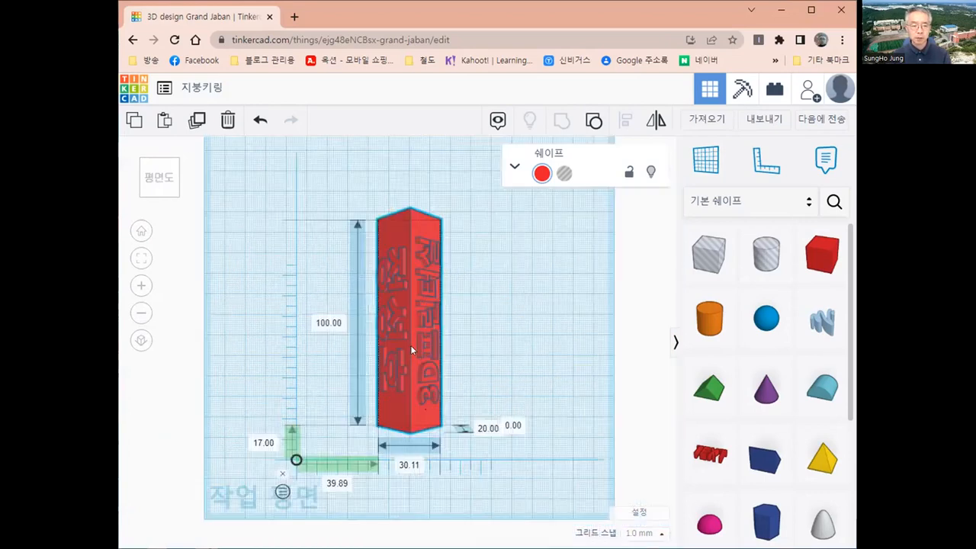
{"action": "left_click", "coordinate": [142, 341]}
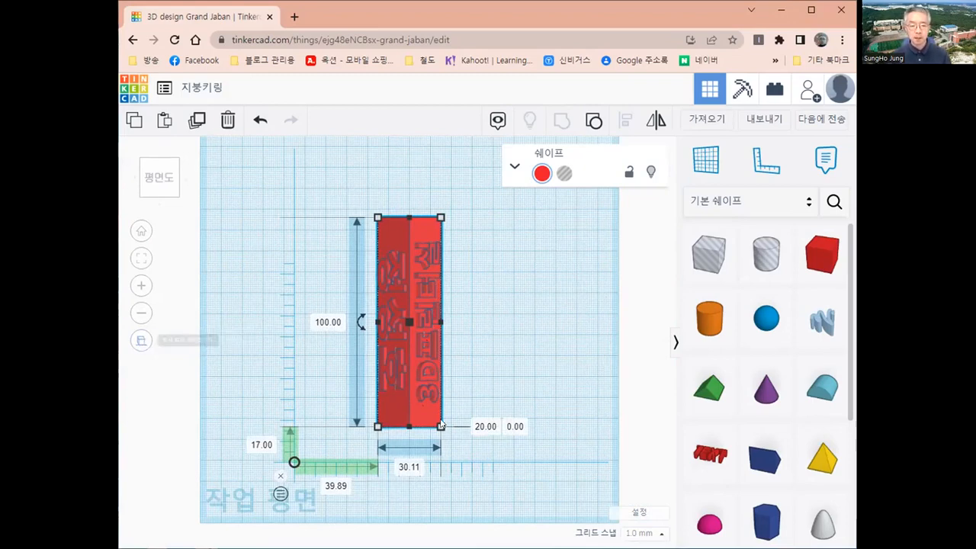
{"action": "right_click_drag", "start_coordinate": [477, 368], "coordinate": [477, 372]}
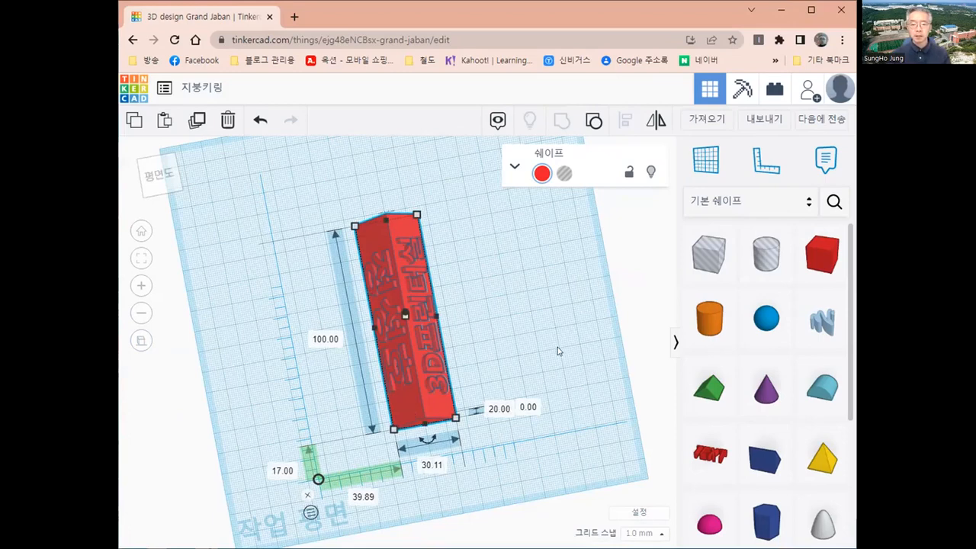
{"action": "left_click", "coordinate": [516, 351]}
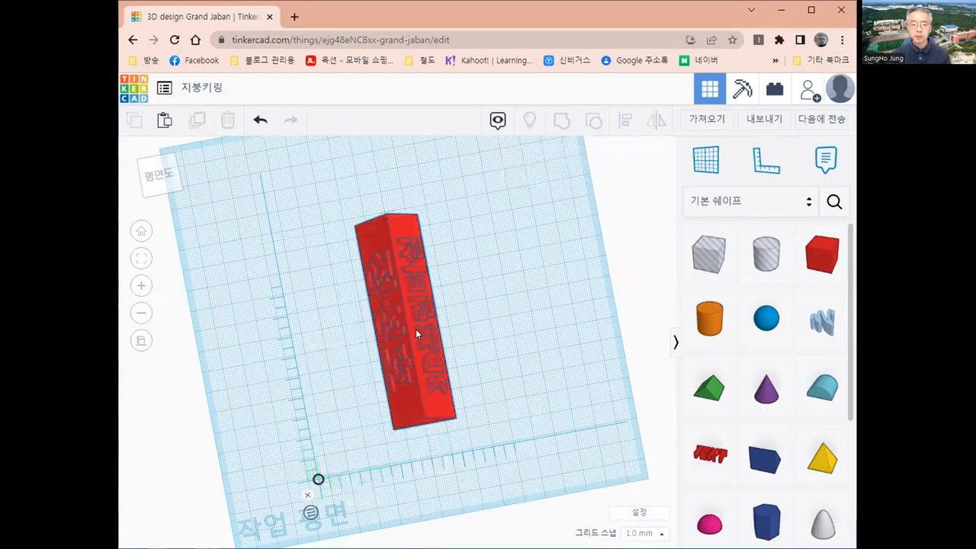
{"action": "left_click", "coordinate": [416, 328]}
{"action": "left_click_drag", "start_coordinate": [415, 329], "coordinate": [330, 304]}
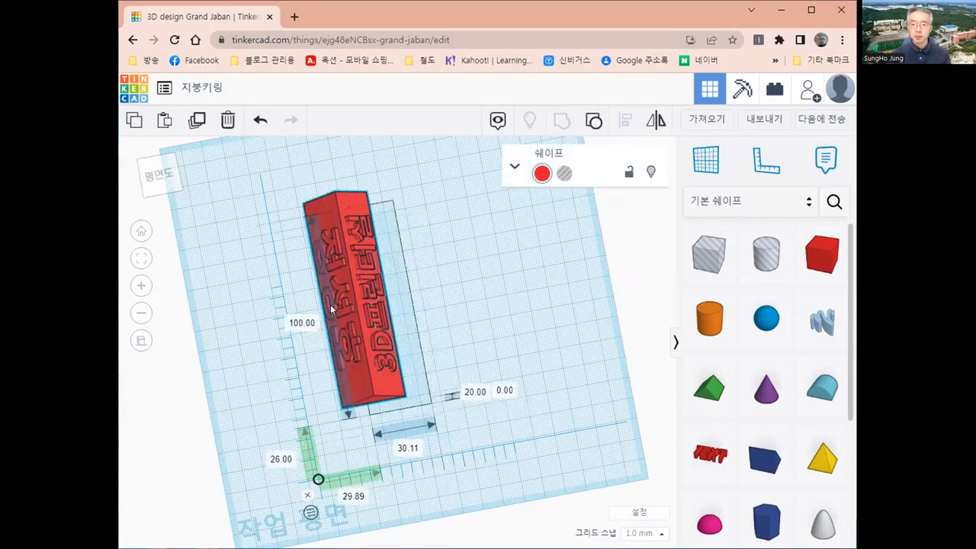
{"action": "left_click_drag", "start_coordinate": [321, 378], "coordinate": [422, 376]}
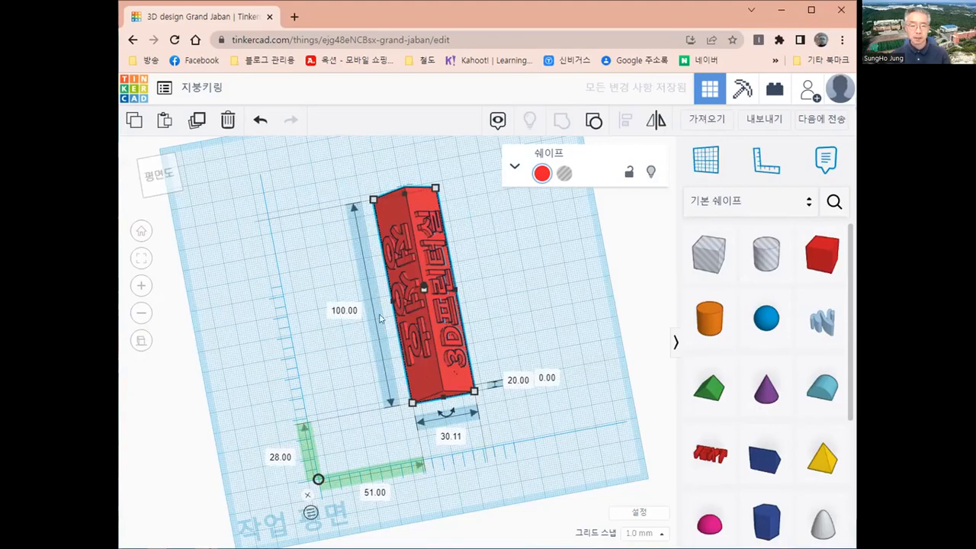
Select the lettered prism and view it from the front in Home view, zoomed in.
{"action": "right_click_drag", "start_coordinate": [320, 345], "coordinate": [434, 392]}
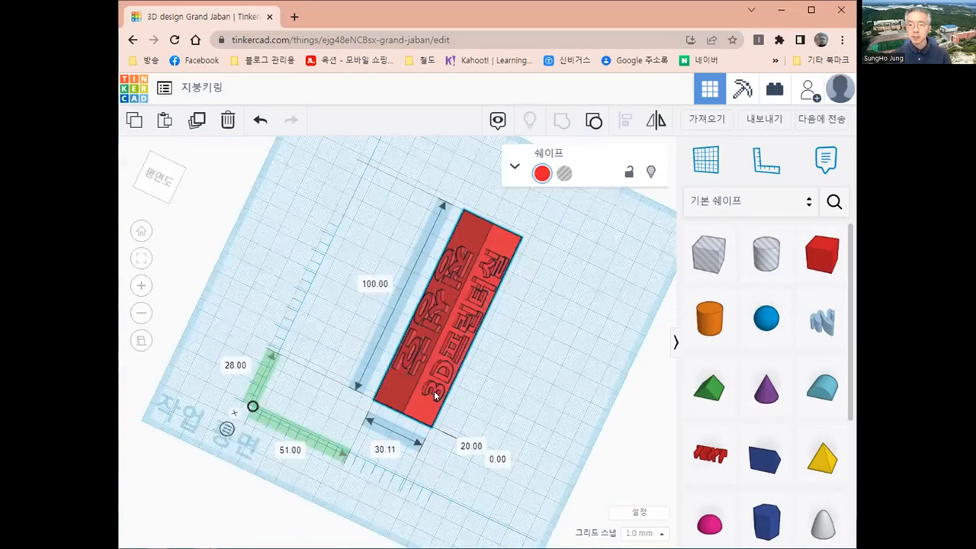
{"action": "left_click", "coordinate": [434, 390]}
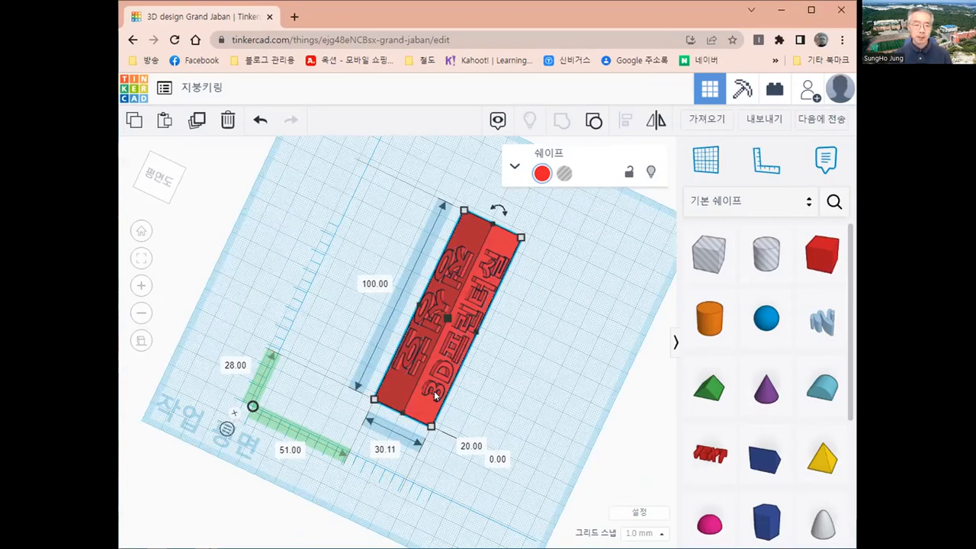
{"action": "left_click", "coordinate": [141, 231]}
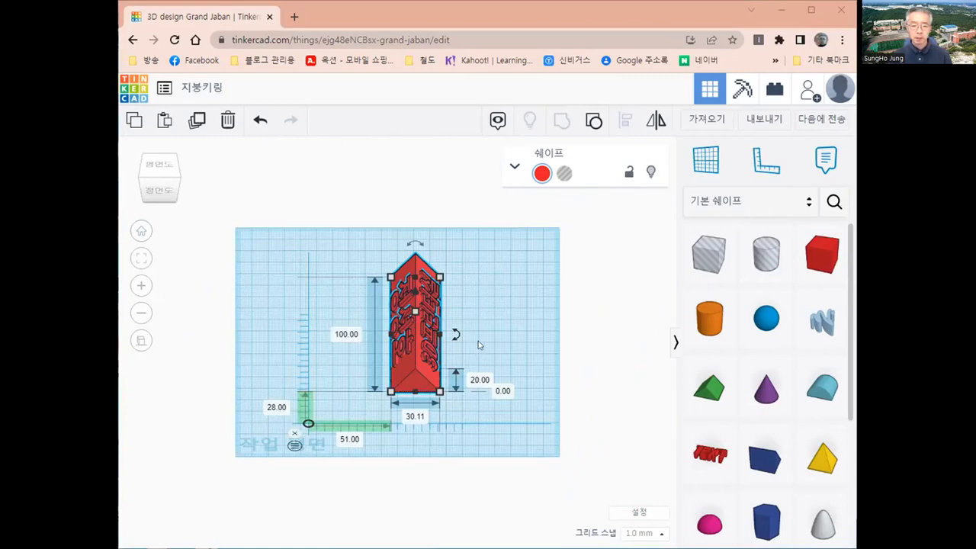
{"action": "scroll", "coordinate": [479, 345], "scroll_direction": "up", "scroll_amount": 2}
{"action": "scroll", "coordinate": [496, 347], "scroll_direction": "up", "scroll_amount": 2}
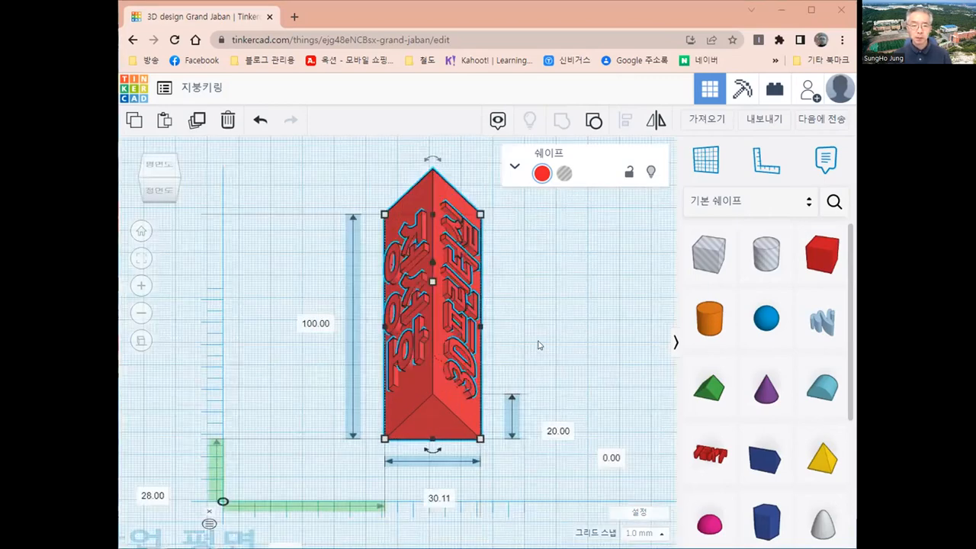
{"action": "scroll", "coordinate": [366, 342], "scroll_direction": "up", "scroll_amount": 2}
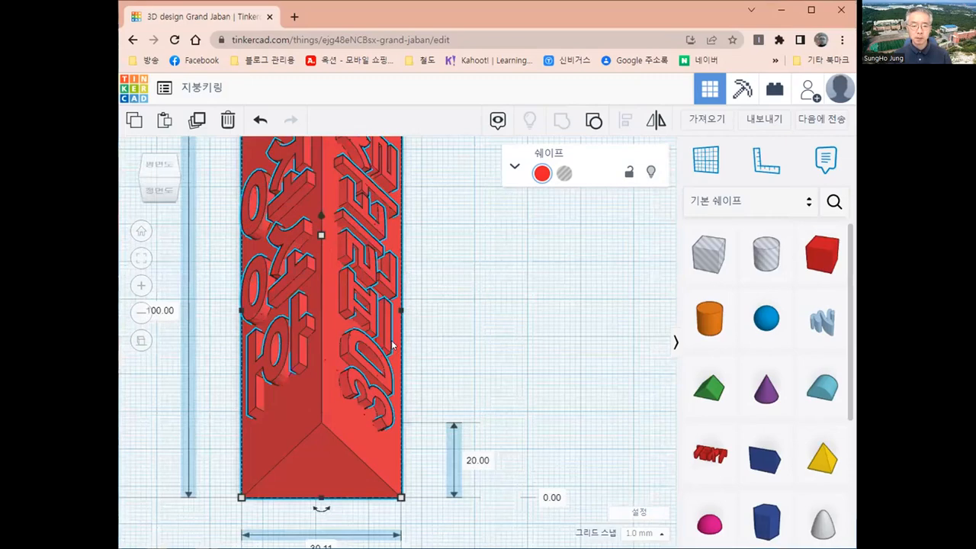
{"action": "scroll", "coordinate": [393, 345], "scroll_direction": "down", "scroll_amount": 5}
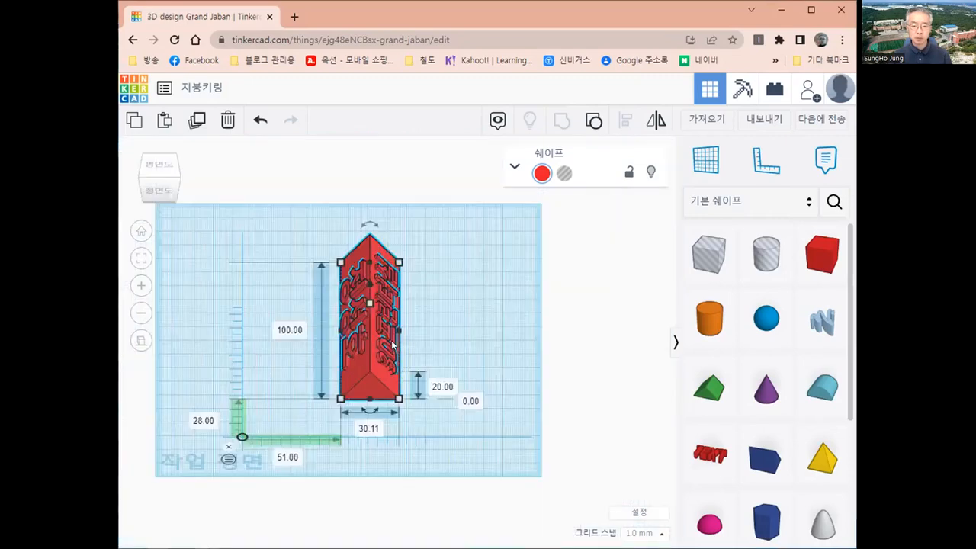
{"action": "scroll", "coordinate": [393, 345], "scroll_direction": "up", "scroll_amount": 2}
{"action": "scroll", "coordinate": [614, 342], "scroll_direction": "up", "scroll_amount": 1}
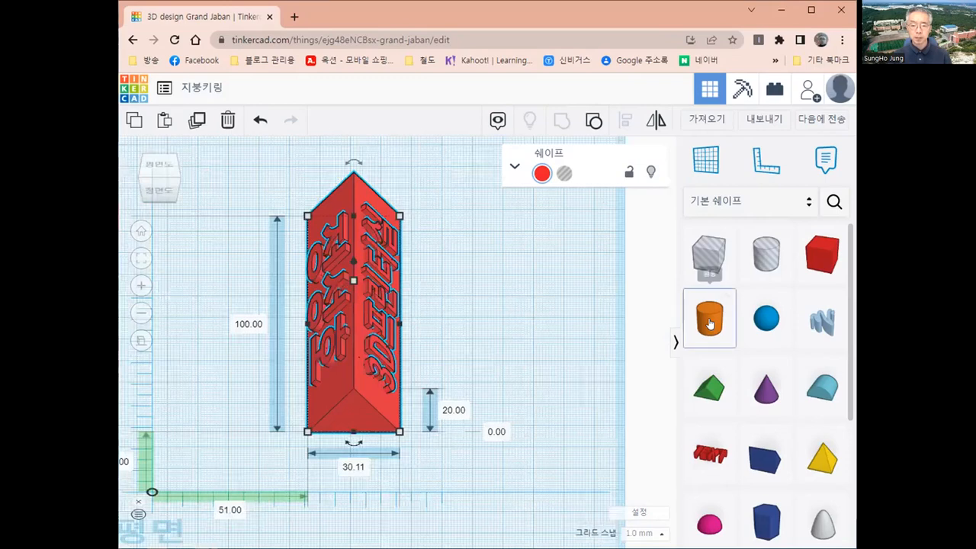
Place a cylinder beside the prism and give it 5 mm height and 5 mm width.
{"action": "left_click_drag", "start_coordinate": [709, 323], "coordinate": [543, 401]}
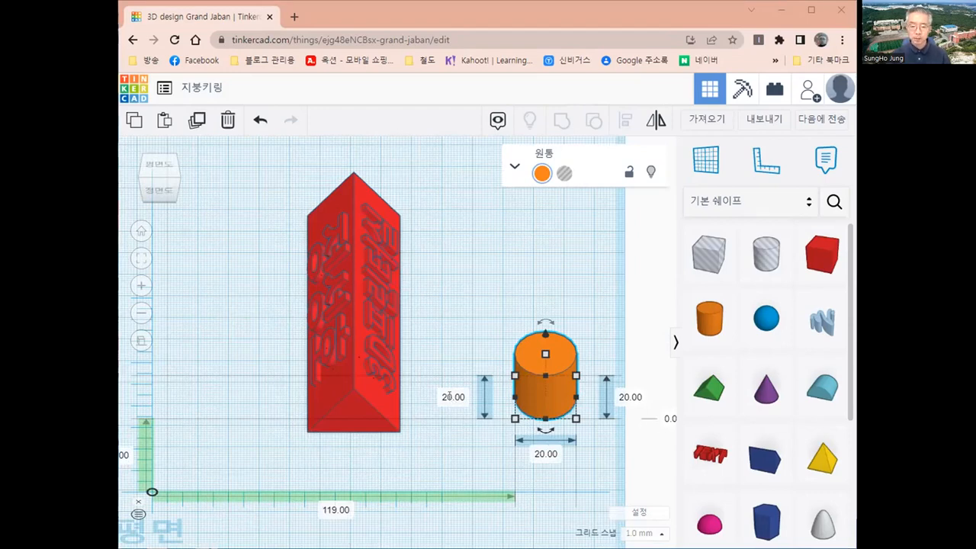
{"action": "left_click", "coordinate": [457, 399]}
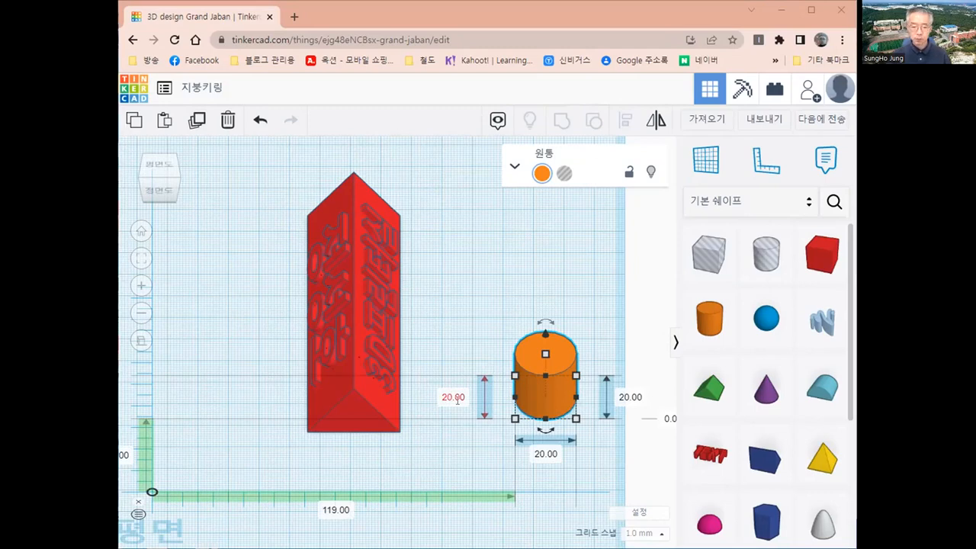
{"action": "type", "text": "5"}
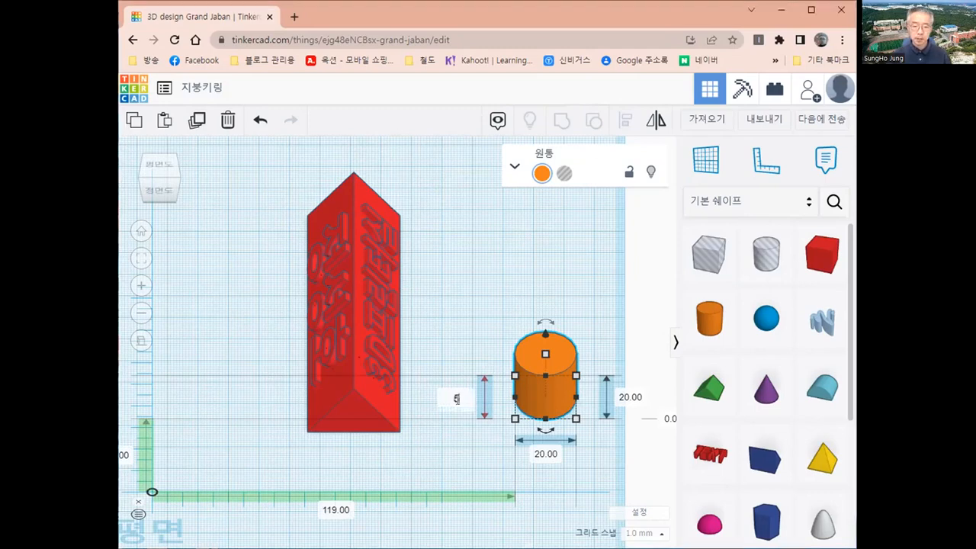
{"action": "key", "text": "Return"}
{"action": "left_click", "coordinate": [545, 453]}
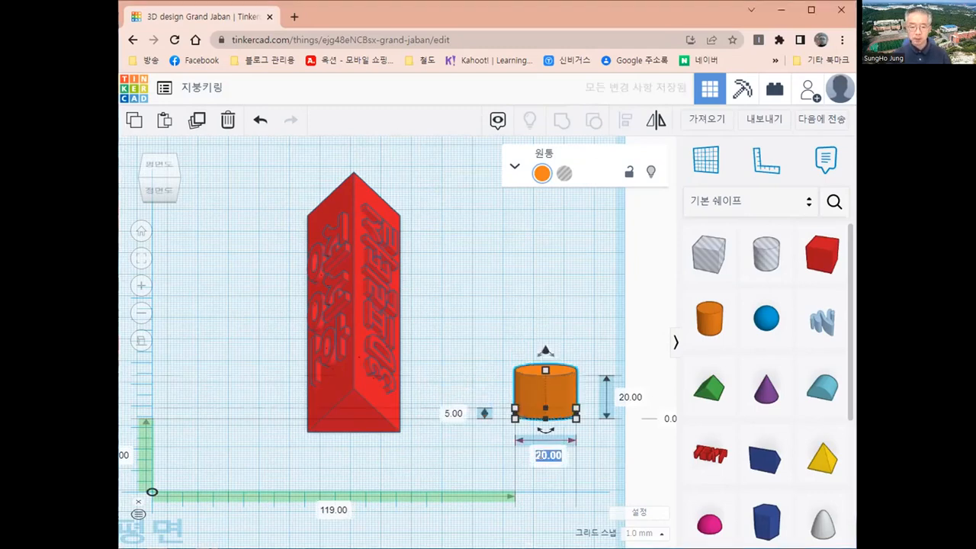
{"action": "type", "text": "5"}
{"action": "key", "text": "Return"}
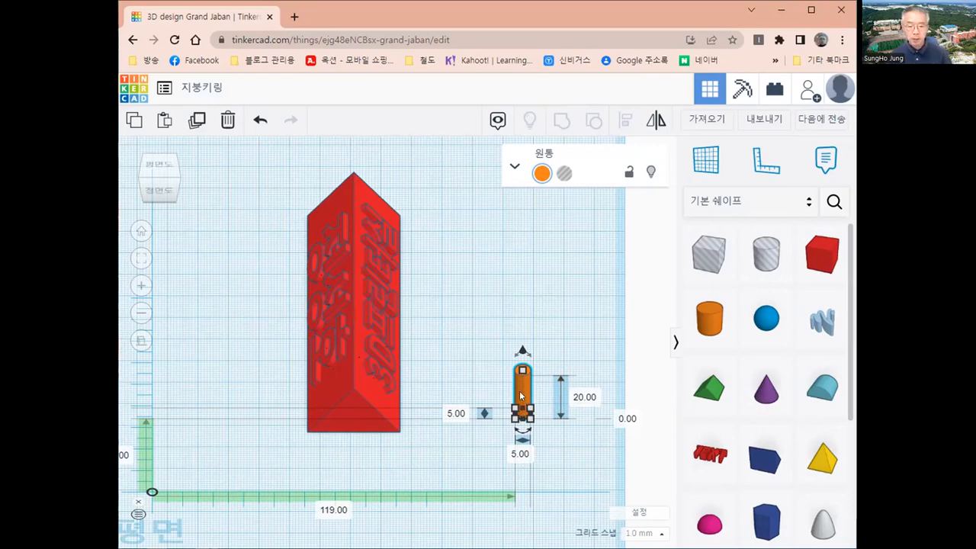
Zoom to the cylinder and rotate it 90° so it lies on its side.
{"action": "key", "text": "f"}
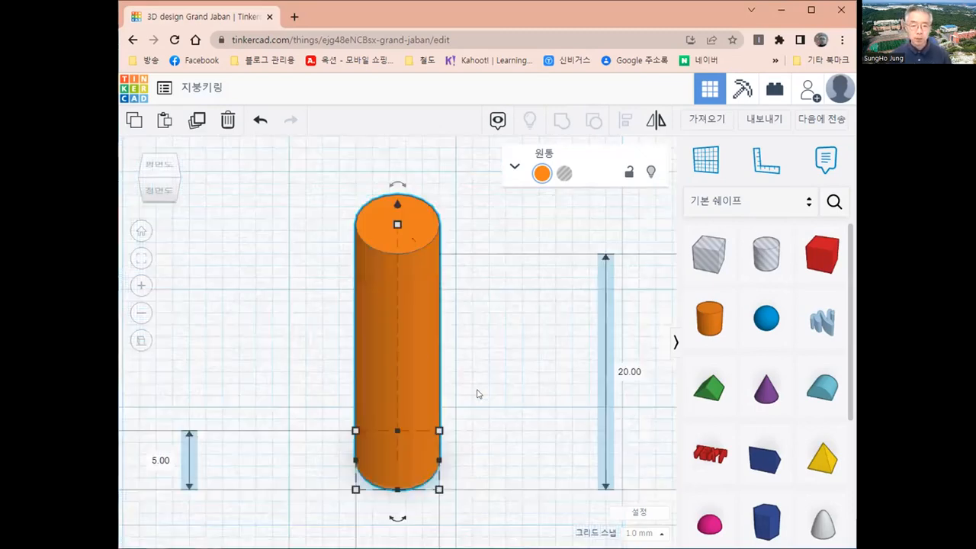
{"action": "mouse_move", "coordinate": [395, 185]}
{"action": "scroll", "coordinate": [404, 190], "scroll_direction": "down", "scroll_amount": 2}
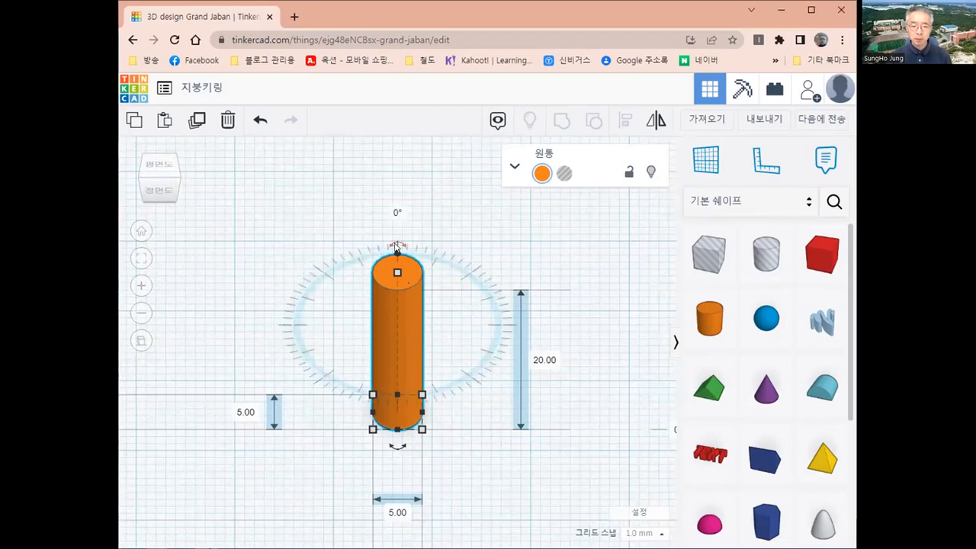
{"action": "left_click_drag", "start_coordinate": [397, 248], "coordinate": [396, 278]}
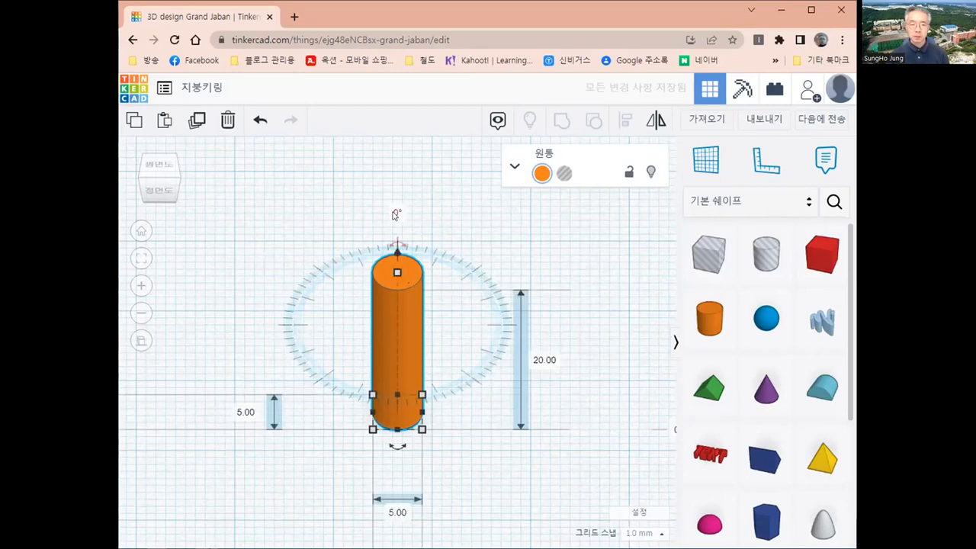
{"action": "left_click", "coordinate": [396, 210]}
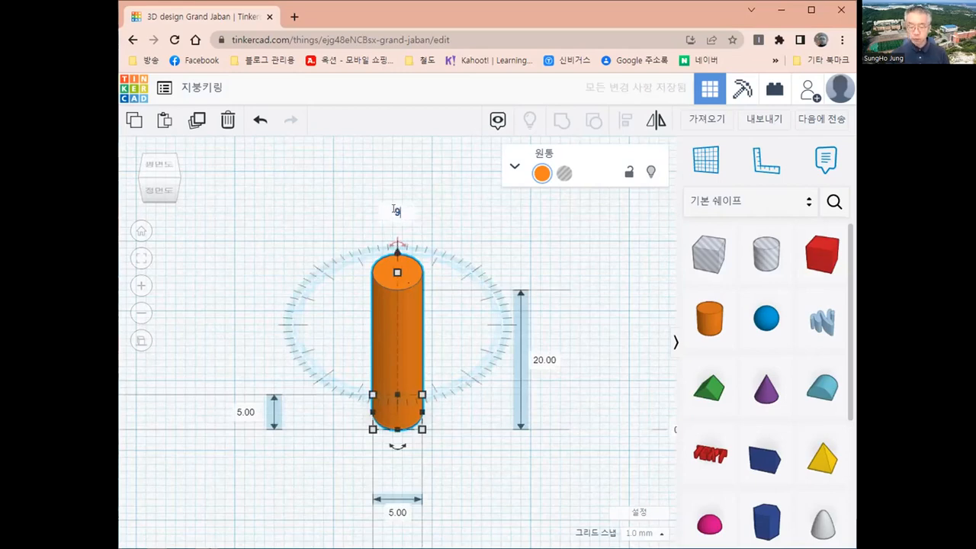
{"action": "type", "text": "90"}
{"action": "key", "text": "Return"}
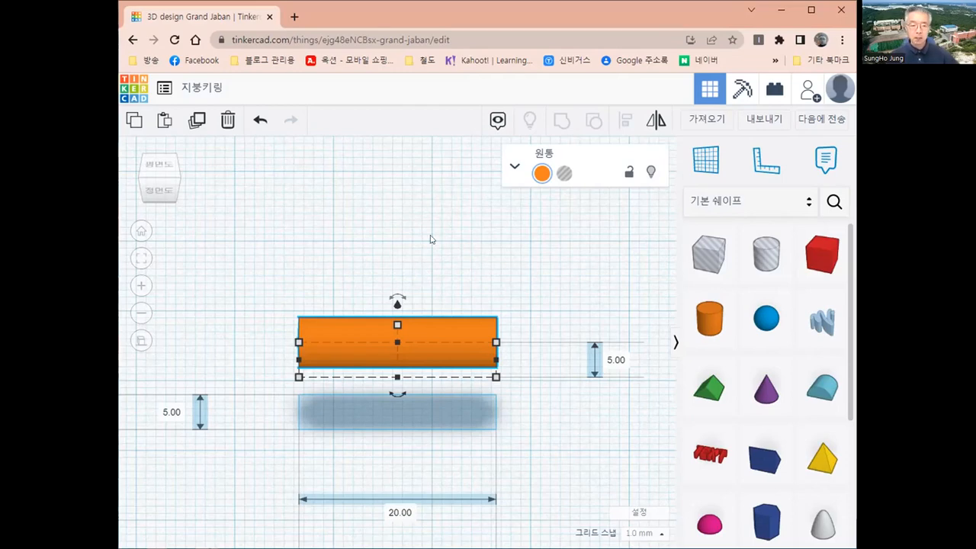
Move the lying cylinder across the workplane and fine-tune its position with arrow-key nudges.
{"action": "left_click_drag", "start_coordinate": [457, 338], "coordinate": [379, 347]}
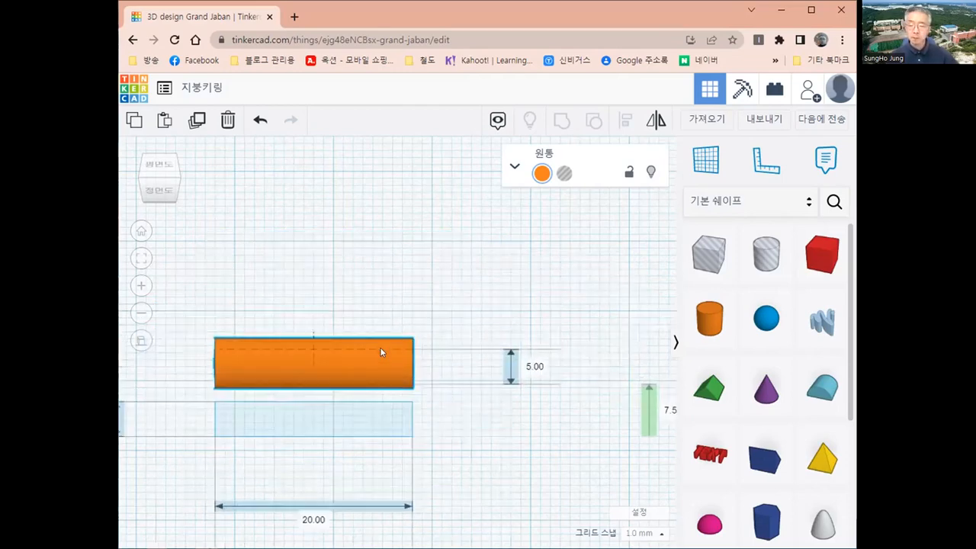
{"action": "left_click_drag", "start_coordinate": [436, 255], "coordinate": [332, 270]}
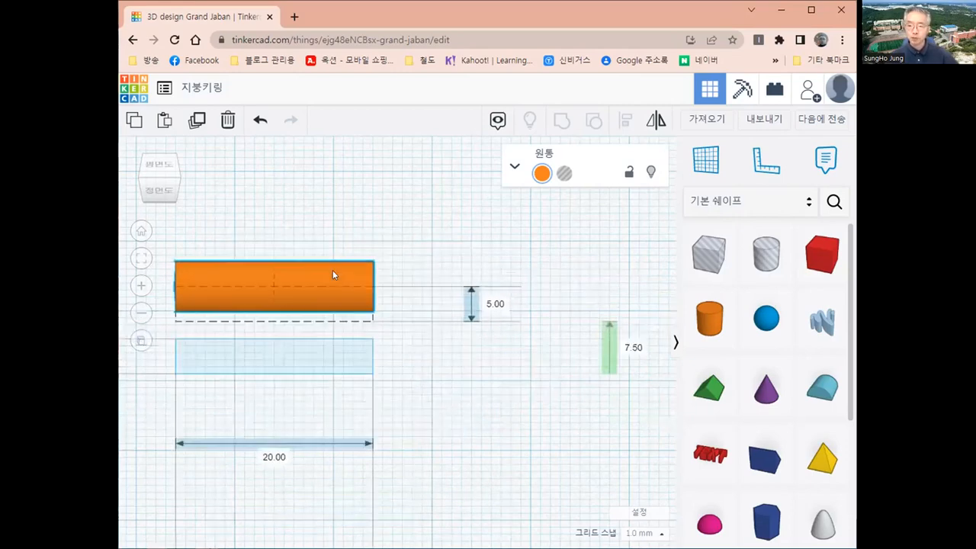
{"action": "key", "text": "Right"}
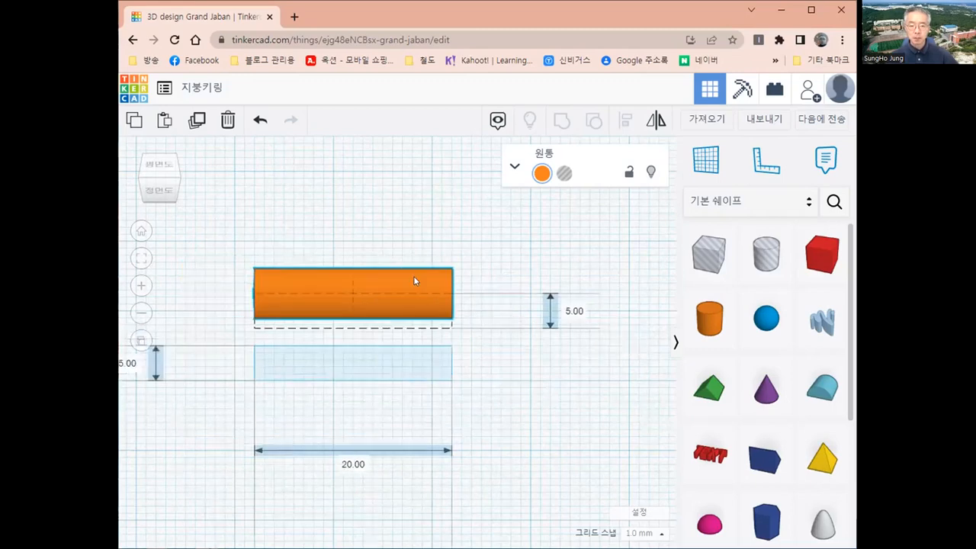
{"action": "key", "text": "Left"}
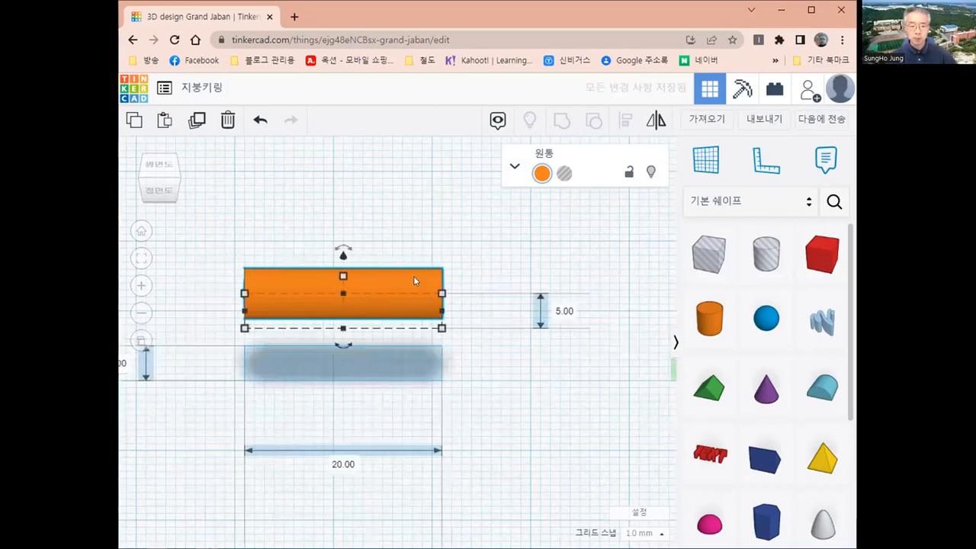
{"action": "key", "text": "Left"}
{"action": "key", "text": "Right"}
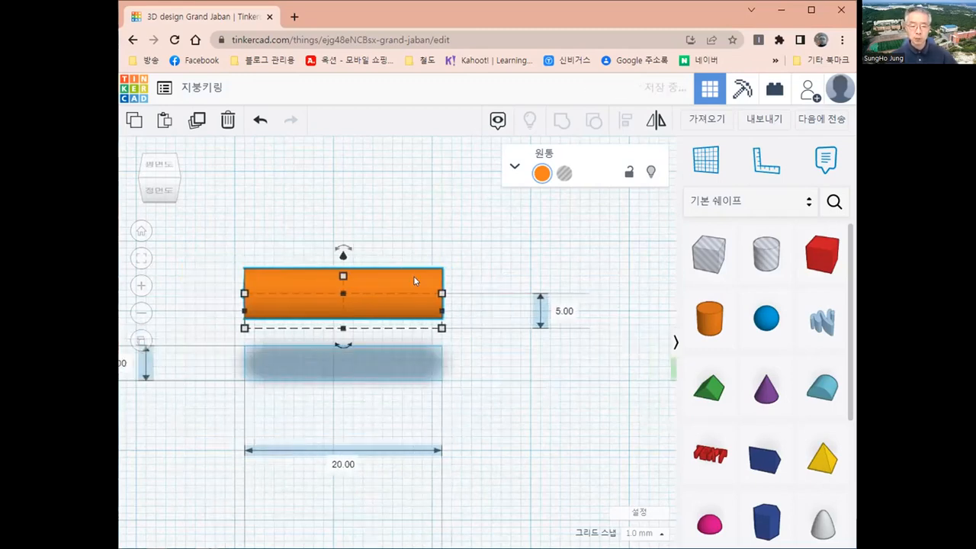
{"action": "key", "text": "Right"}
{"action": "key", "text": "Down"}
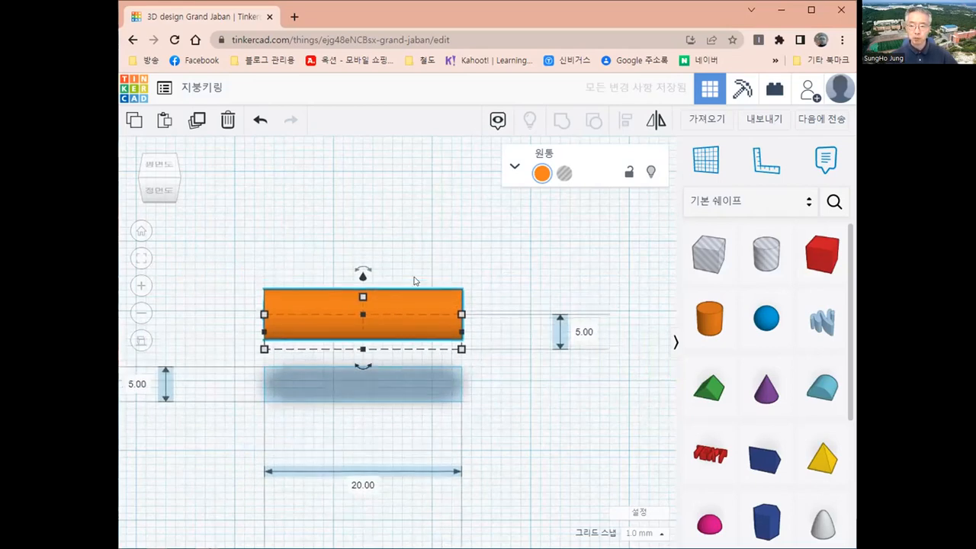
{"action": "key", "text": "Up"}
{"action": "key", "text": "Left"}
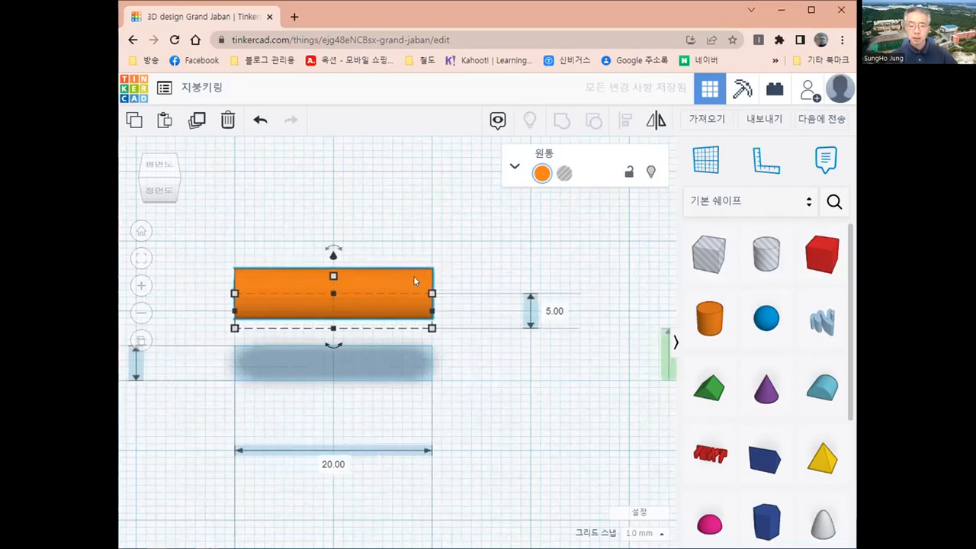
{"action": "key", "text": "Right"}
{"action": "key", "text": "Right"}
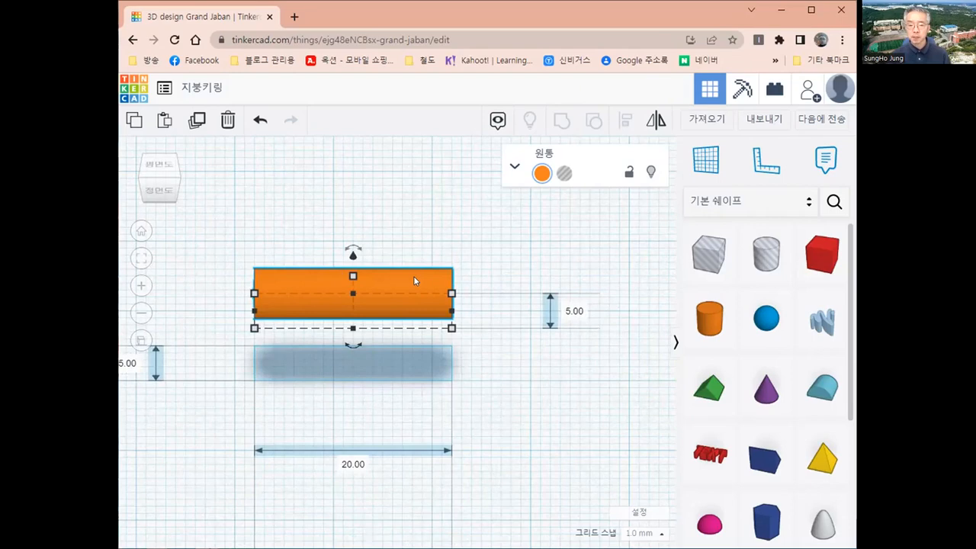
Adjust the cylinder's elevation above the workplane.
{"action": "key", "text": "ctrl+Up"}
{"action": "key", "text": "ctrl+Up"}
{"action": "key", "text": "ctrl+Up"}
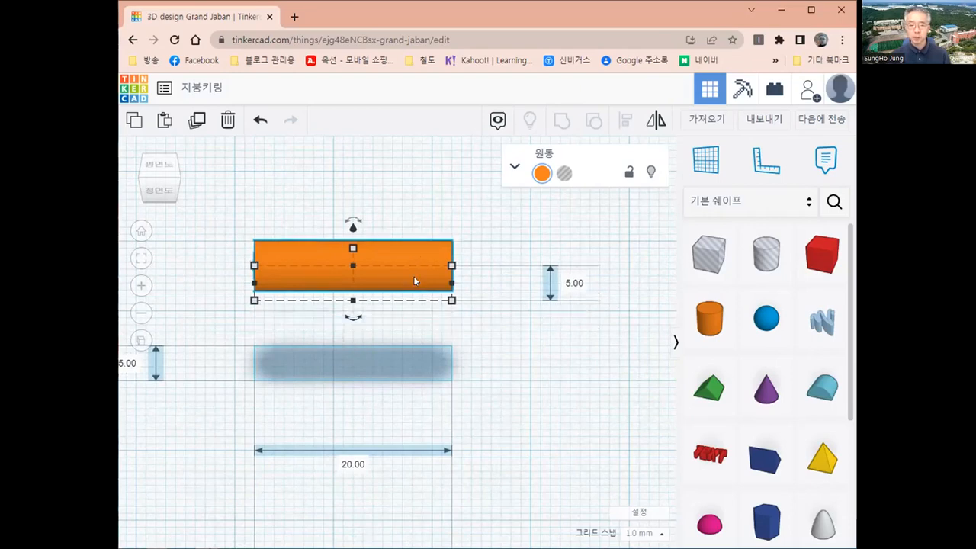
{"action": "key", "text": "ctrl+Up"}
{"action": "key", "text": "ctrl+Up"}
{"action": "key", "text": "ctrl+Down"}
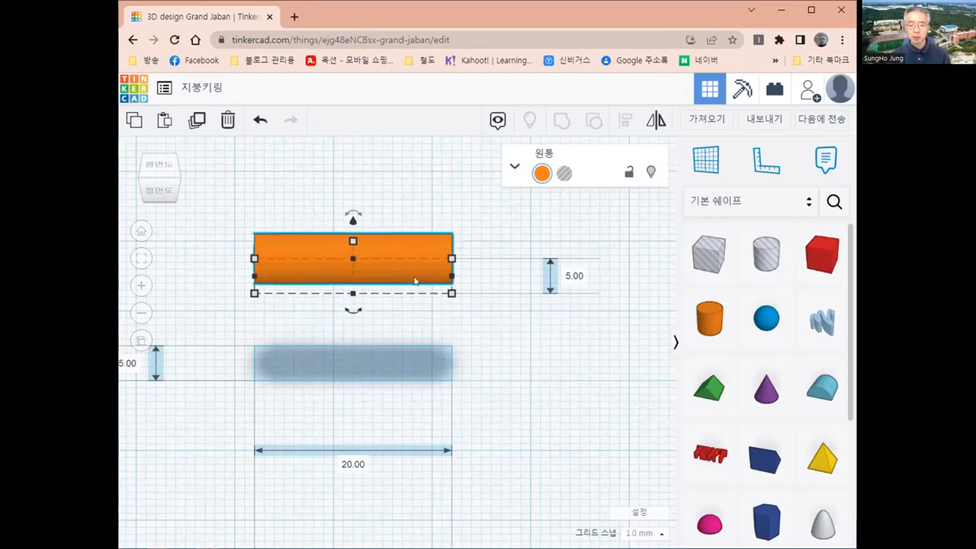
{"action": "key", "text": "ctrl+Down"}
{"action": "key", "text": "ctrl+Down"}
{"action": "key", "text": "ctrl+Down"}
{"action": "key", "text": "ctrl+Down"}
{"action": "key", "text": "ctrl+Down"}
{"action": "key", "text": "ctrl+Down"}
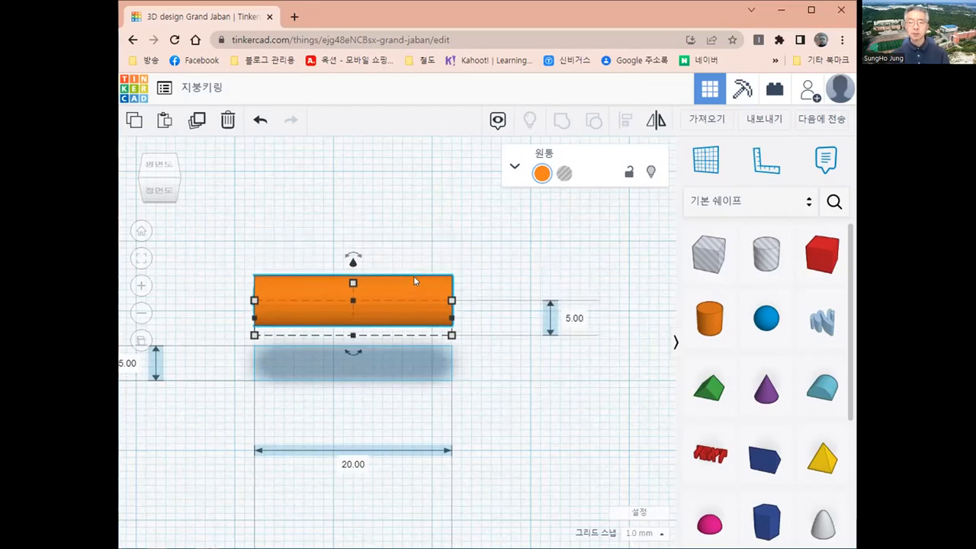
{"action": "key", "text": "ctrl+Down"}
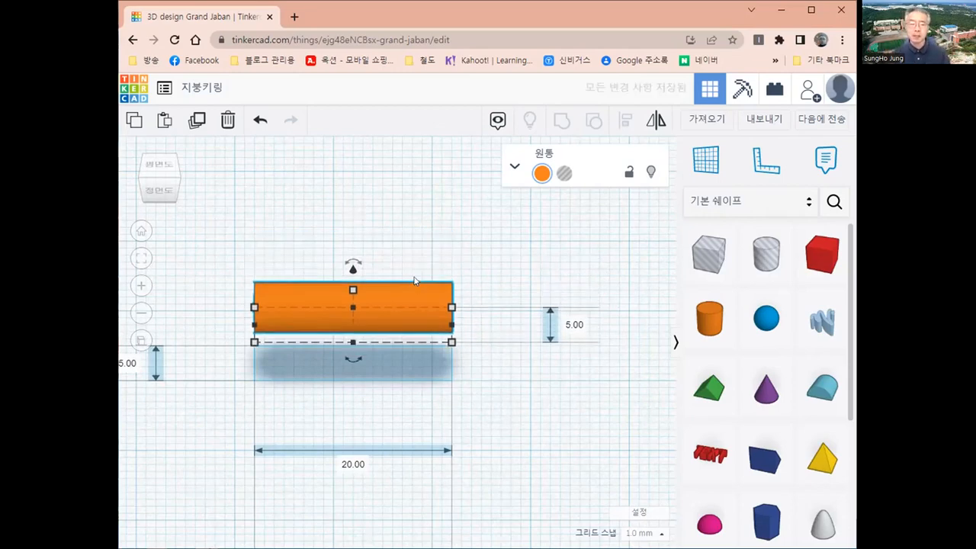
Nudge the cylinder crosswise into the prism's lower end and raise it to 9.50 mm.
{"action": "left_click", "coordinate": [141, 232]}
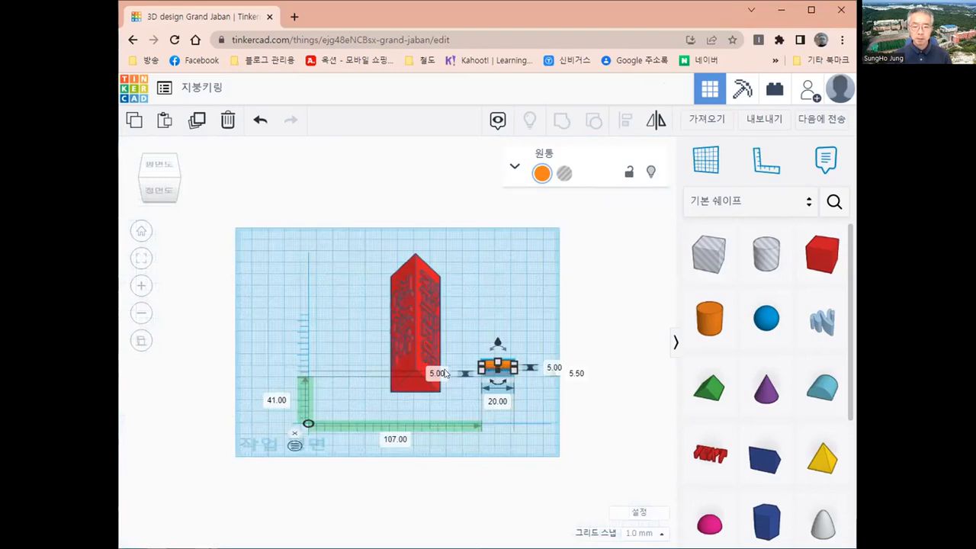
{"action": "scroll", "coordinate": [446, 371], "scroll_direction": "up", "scroll_amount": 2}
{"action": "scroll", "coordinate": [388, 390], "scroll_direction": "up", "scroll_amount": 2}
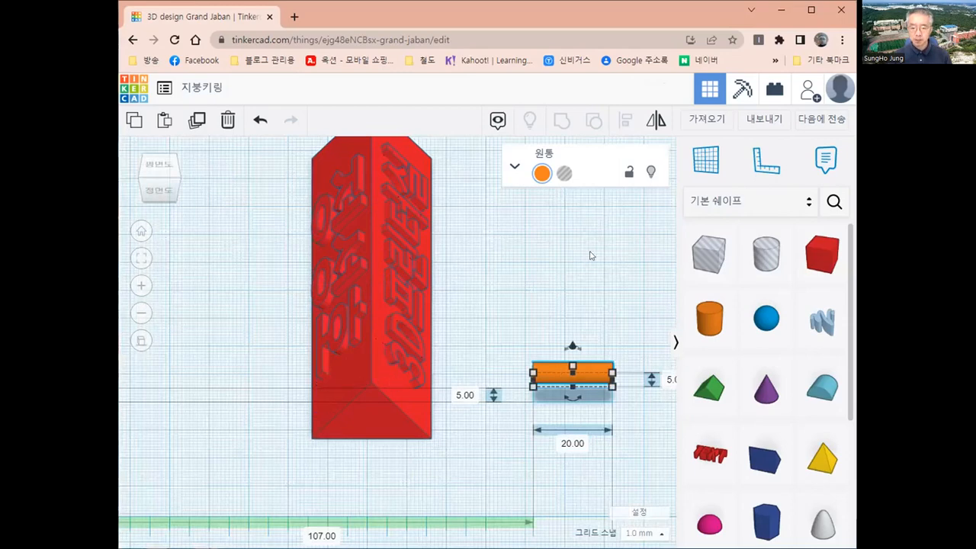
{"action": "key", "text": "Left"}
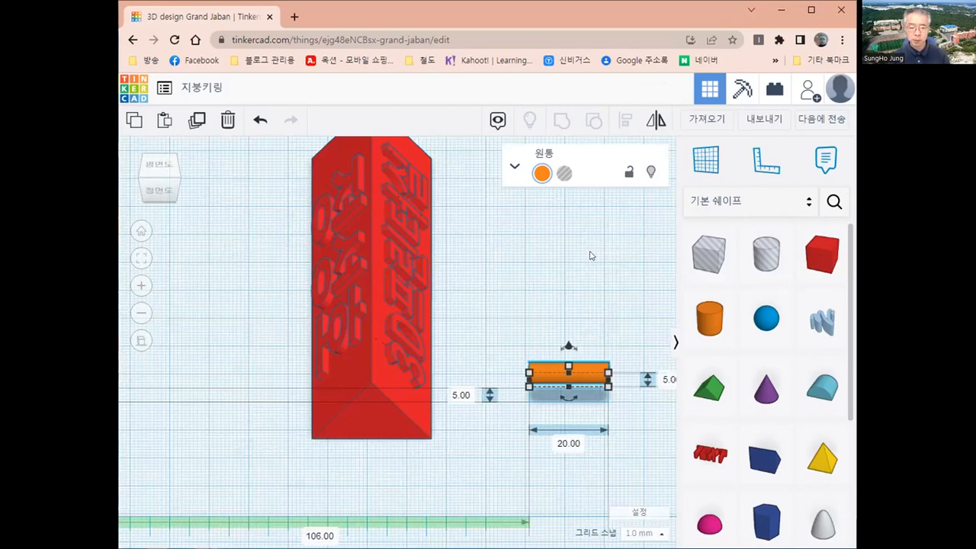
{"action": "key", "text": "Left"}
{"action": "key", "text": "Left"}
{"action": "key", "text": "Left"}
{"action": "key", "text": "Left"}
{"action": "key", "text": "Left"}
{"action": "key", "text": "Left"}
{"action": "key", "text": "Left"}
{"action": "key", "text": "Left"}
{"action": "key", "text": "Left"}
{"action": "key", "text": "Left"}
{"action": "key", "text": "Left"}
{"action": "key", "text": "Left"}
{"action": "key", "text": "Left"}
{"action": "key", "text": "Left"}
{"action": "key", "text": "Left"}
{"action": "key", "text": "Left"}
{"action": "key", "text": "Left"}
{"action": "key", "text": "Left"}
{"action": "key", "text": "Left"}
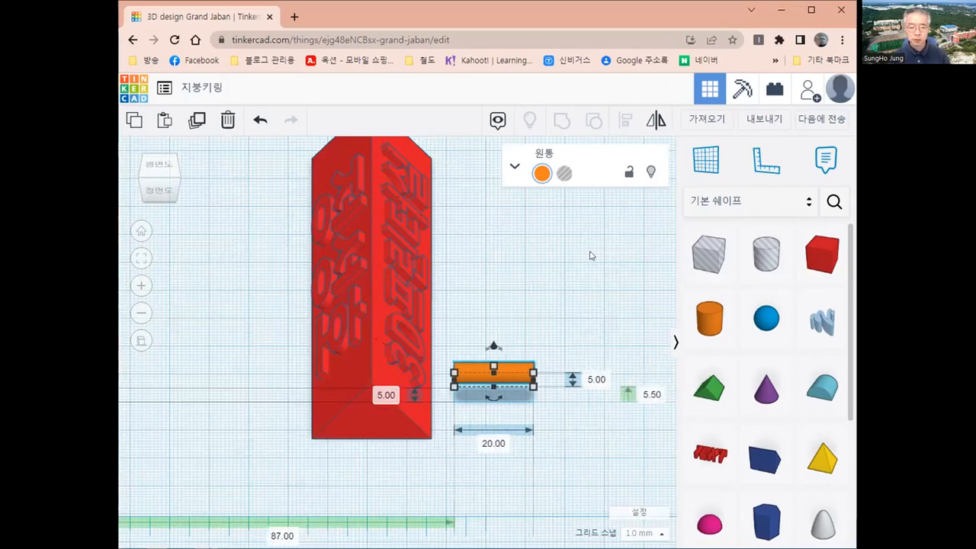
{"action": "key", "text": "Left"}
{"action": "key", "text": "Left"}
{"action": "key", "text": "Left"}
{"action": "key", "text": "Left"}
{"action": "key", "text": "Left"}
{"action": "key", "text": "Left"}
{"action": "key", "text": "Left"}
{"action": "key", "text": "Left"}
{"action": "key", "text": "Left"}
{"action": "key", "text": "Left"}
{"action": "key", "text": "Left"}
{"action": "key", "text": "Left"}
{"action": "key", "text": "Left"}
{"action": "key", "text": "Left"}
{"action": "key", "text": "Left"}
{"action": "key", "text": "Left"}
{"action": "key", "text": "Left"}
{"action": "key", "text": "Down"}
{"action": "key", "text": "Down"}
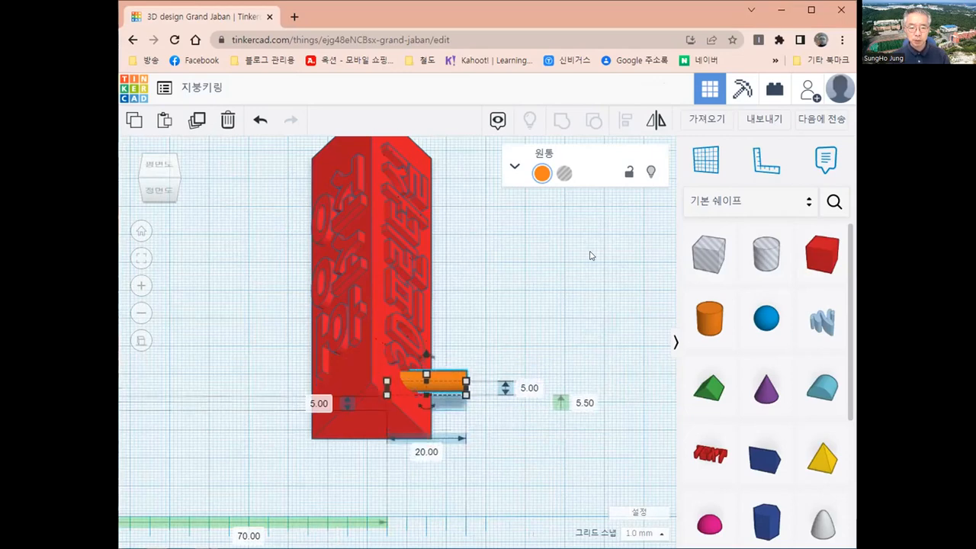
{"action": "key", "text": "Down"}
{"action": "key", "text": "Down"}
{"action": "key", "text": "Down"}
{"action": "key", "text": "Left"}
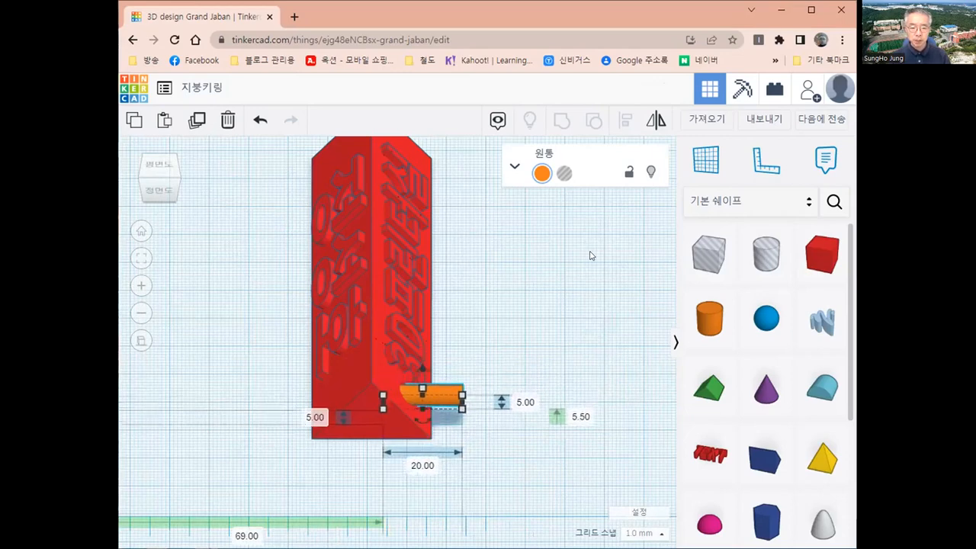
{"action": "key", "text": "Left"}
{"action": "key", "text": "Left"}
{"action": "key", "text": "Left"}
{"action": "key", "text": "Left"}
{"action": "key", "text": "Left"}
{"action": "key", "text": "Left"}
{"action": "key", "text": "Left"}
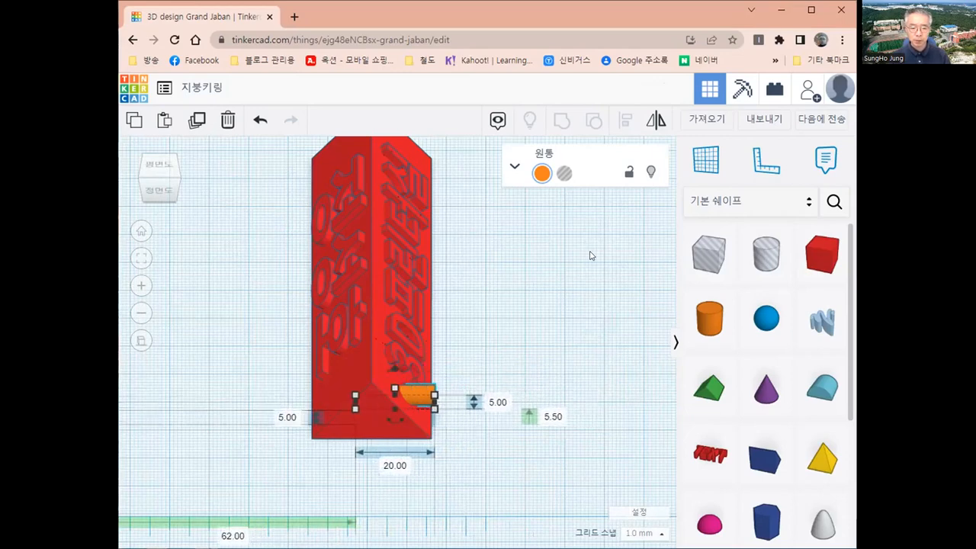
{"action": "key", "text": "Left"}
{"action": "key", "text": "Left"}
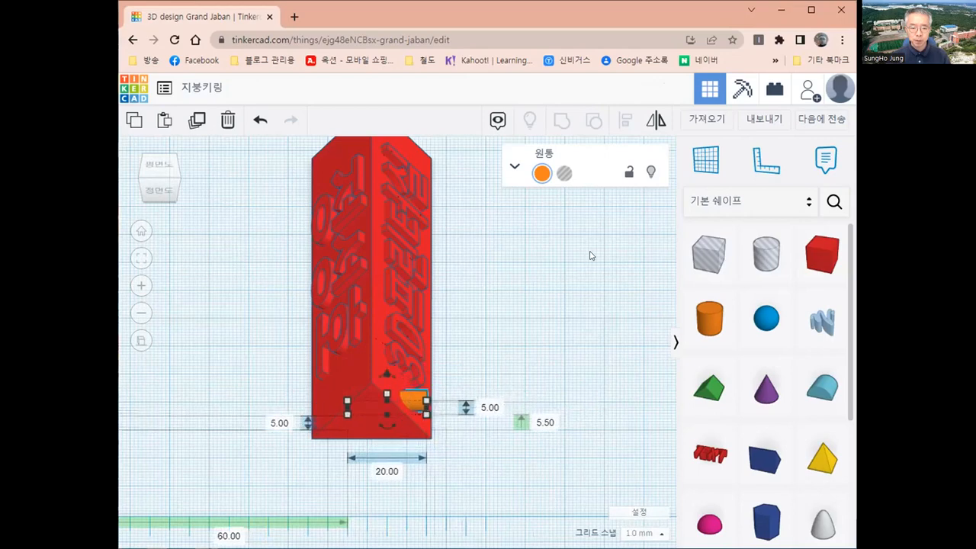
{"action": "key", "text": "Left"}
{"action": "key", "text": "Left"}
{"action": "key", "text": "Left"}
{"action": "key", "text": "Left"}
{"action": "key", "text": "Left"}
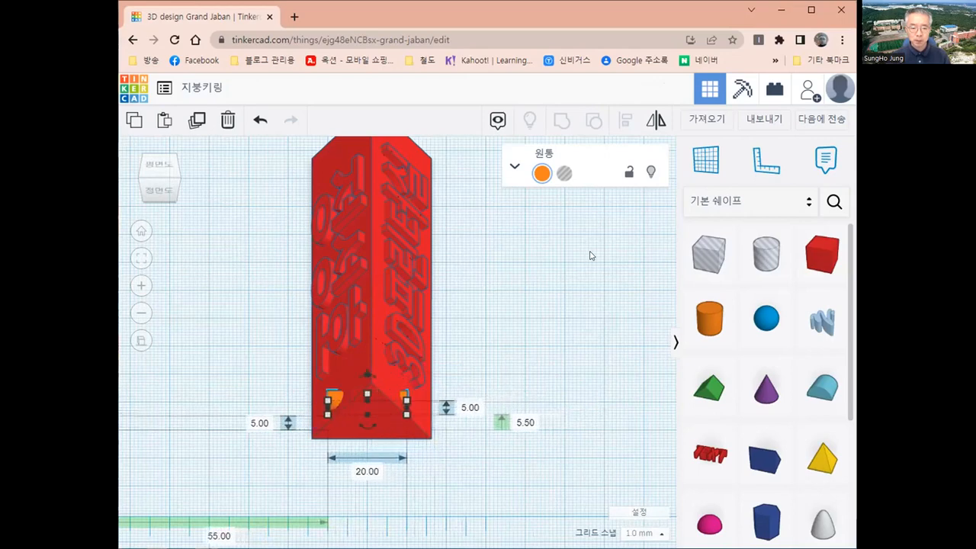
{"action": "key", "text": "Right"}
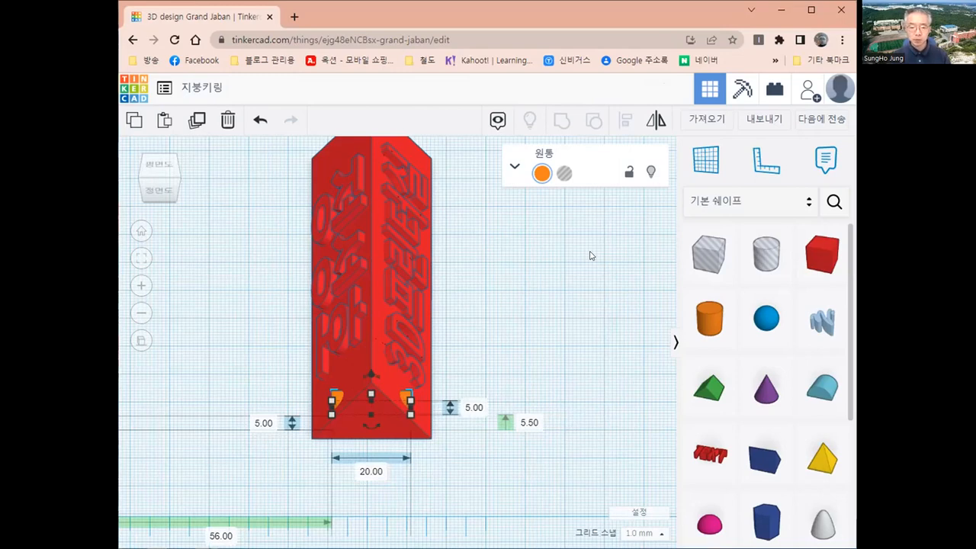
{"action": "key", "text": "ctrl+Up"}
{"action": "key", "text": "ctrl+Up"}
{"action": "key", "text": "ctrl+Up"}
{"action": "key", "text": "ctrl+Up"}
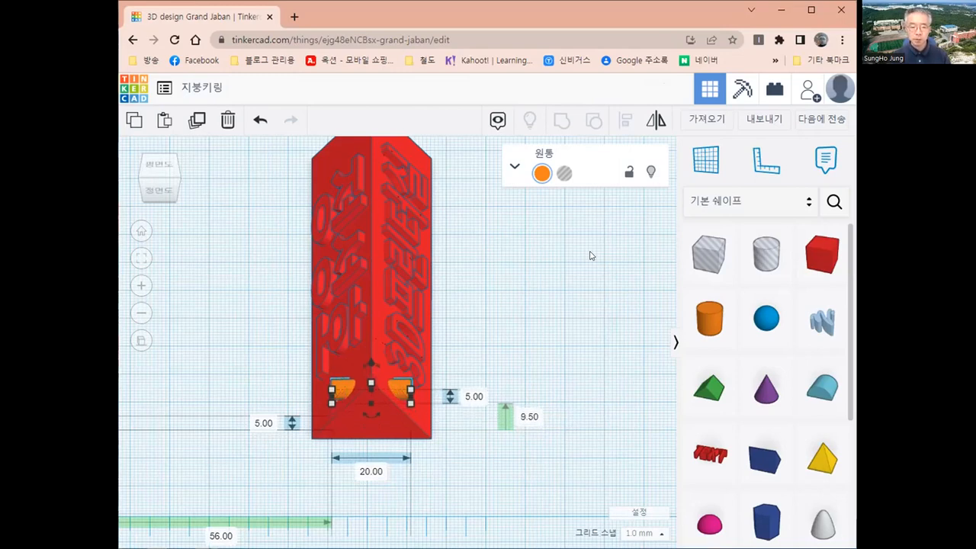
From a top view, lower the crossing cylinder by 1 mm to 8.50 mm.
{"action": "left_click", "coordinate": [485, 429]}
{"action": "right_click_drag", "start_coordinate": [486, 430], "coordinate": [380, 399]}
{"action": "right_click_drag", "start_coordinate": [371, 359], "coordinate": [374, 393]}
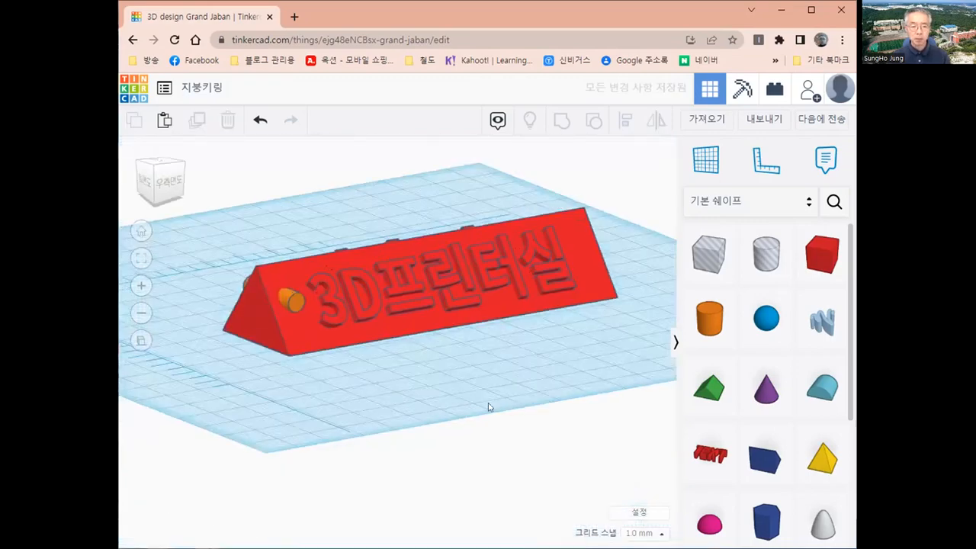
{"action": "right_click_drag", "start_coordinate": [491, 407], "coordinate": [412, 345]}
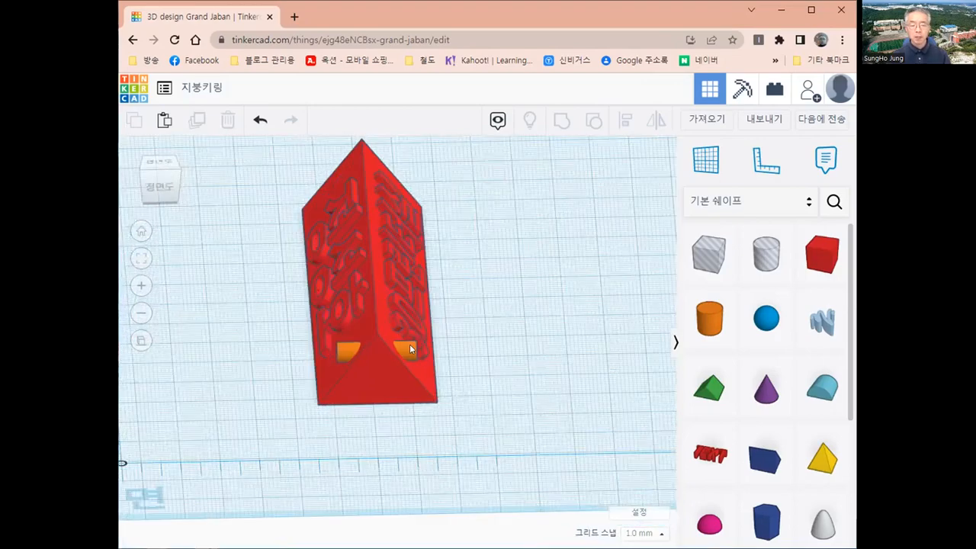
{"action": "left_click", "coordinate": [410, 349]}
{"action": "key", "text": "ctrl+Down"}
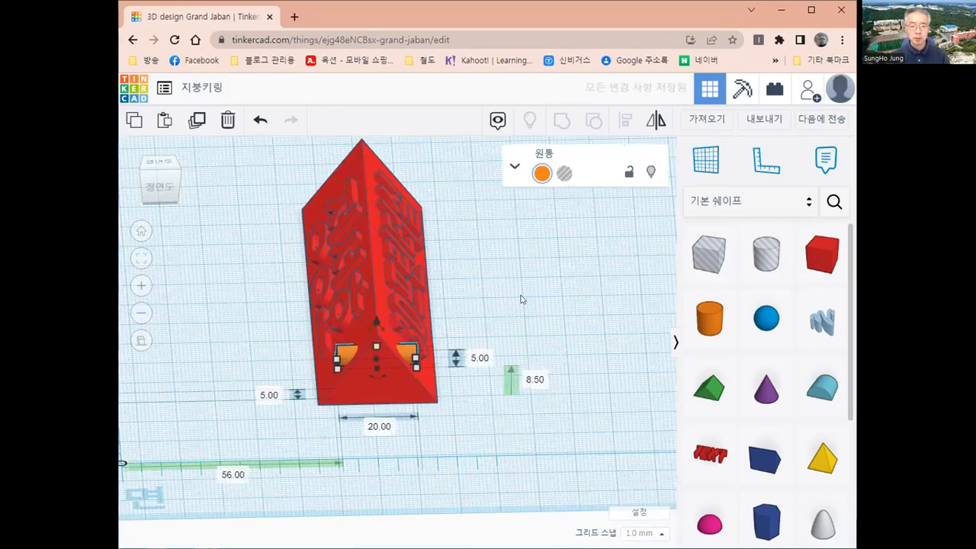
{"action": "left_click", "coordinate": [459, 331]}
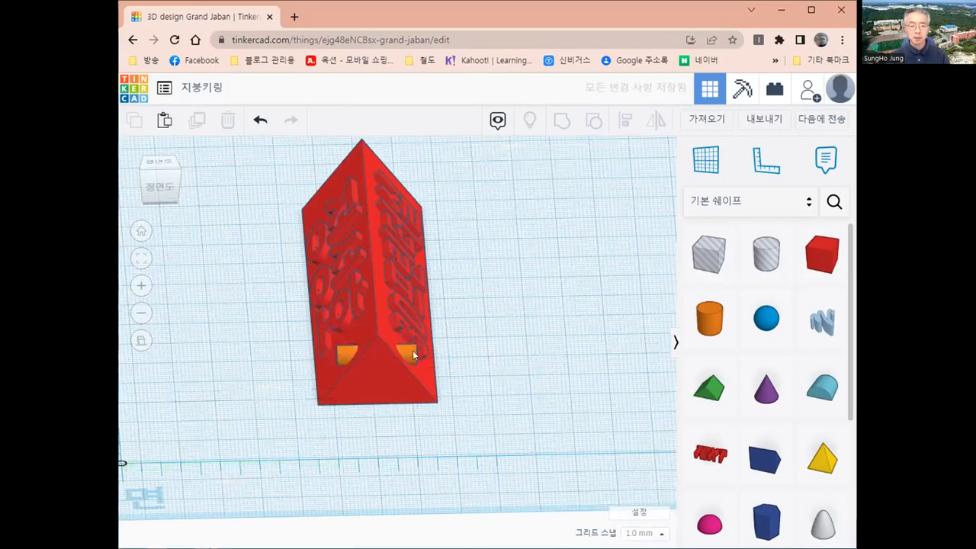
{"action": "left_click", "coordinate": [412, 350]}
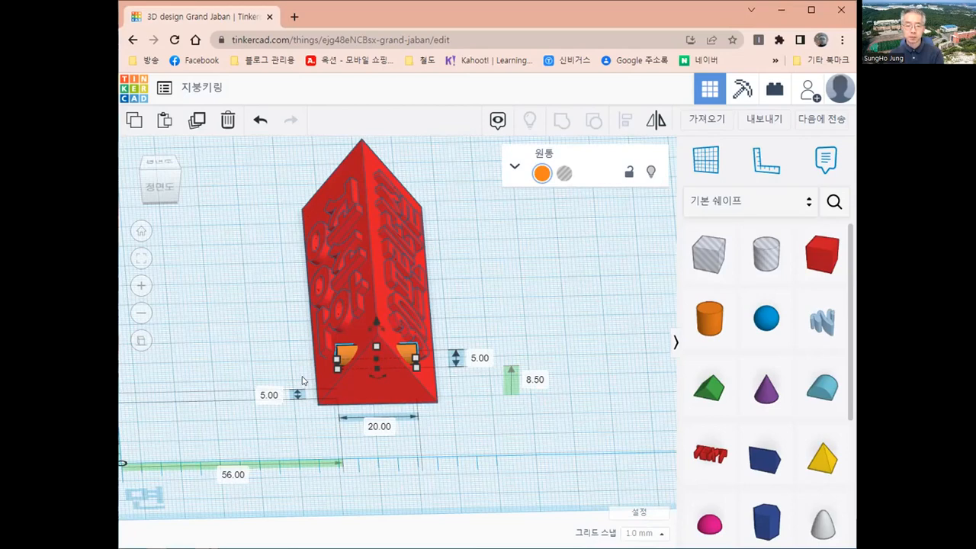
Turn the cylinder into a hole and group it with the red prism.
{"action": "left_click", "coordinate": [564, 175]}
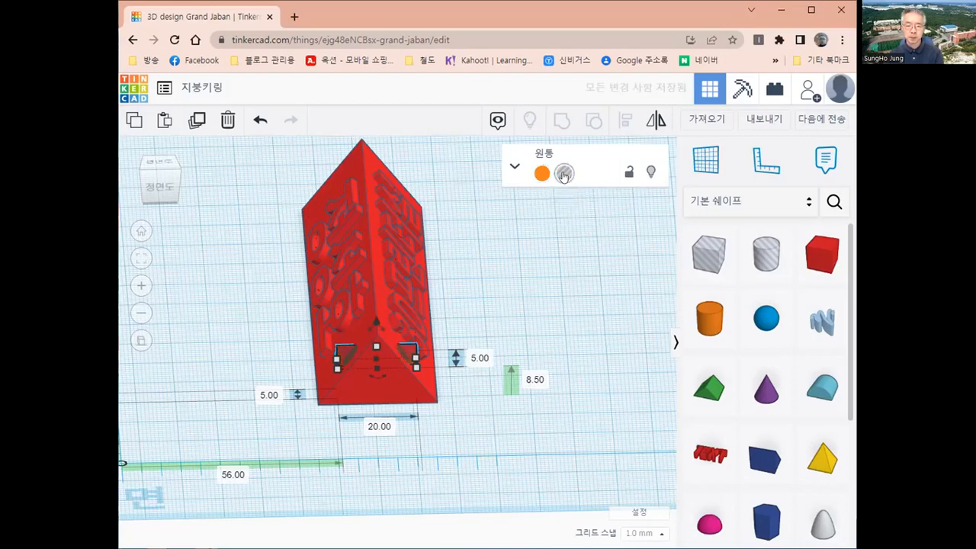
{"action": "left_click", "coordinate": [475, 432]}
{"action": "left_click_drag", "start_coordinate": [276, 199], "coordinate": [497, 455]}
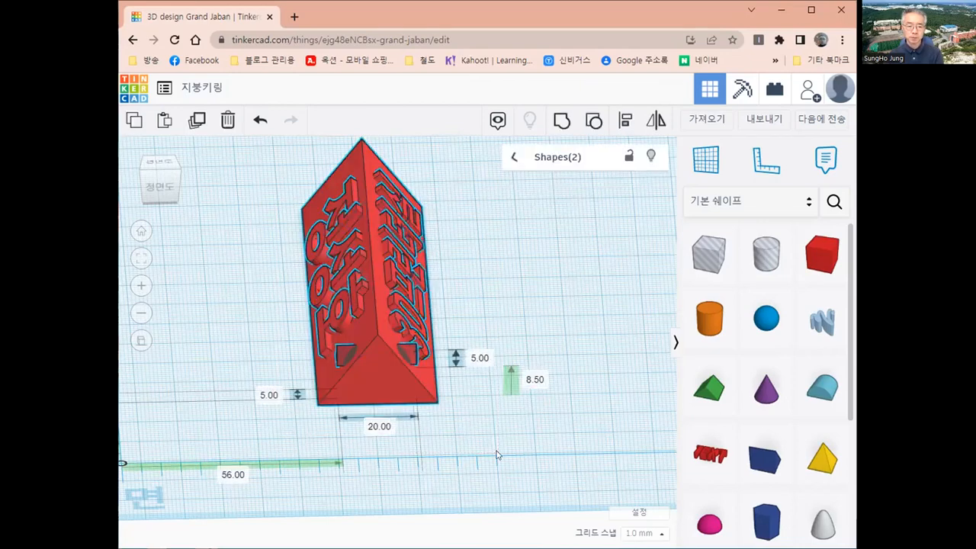
{"action": "left_click", "coordinate": [561, 121]}
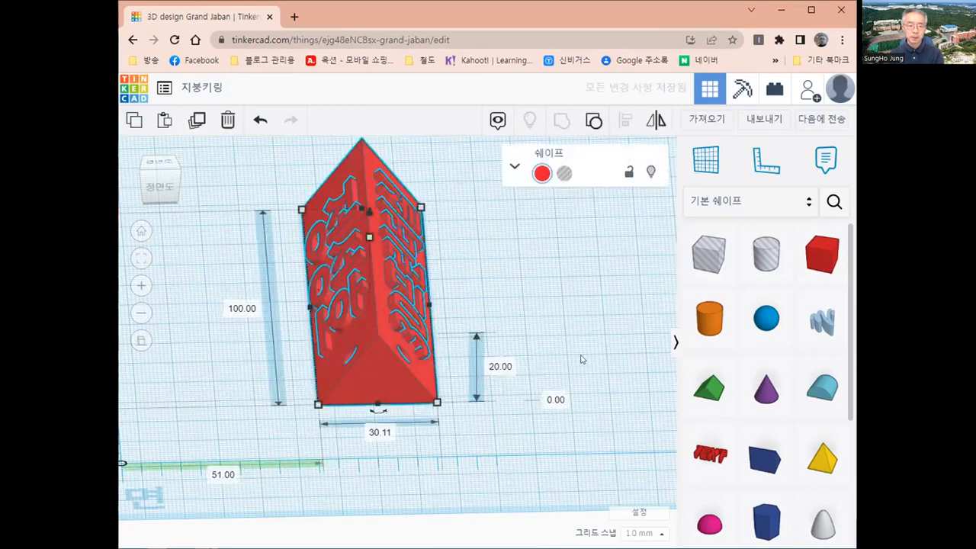
{"action": "left_click", "coordinate": [526, 383]}
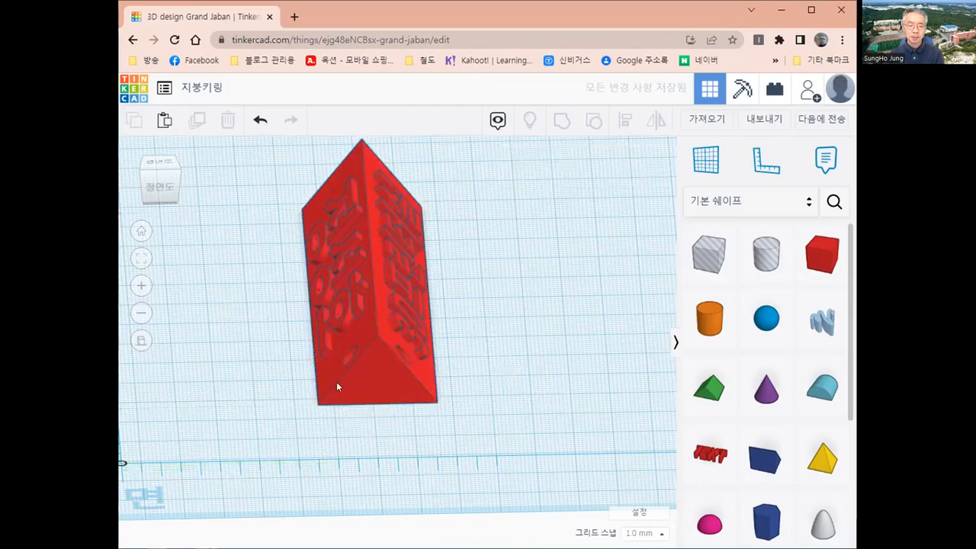
{"action": "right_click_drag", "start_coordinate": [286, 350], "coordinate": [357, 313]}
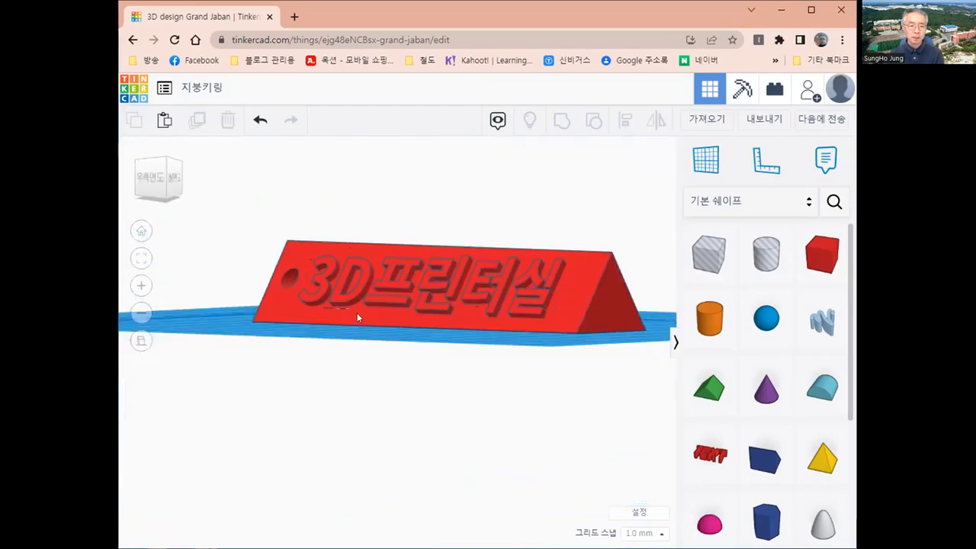
{"action": "right_click_drag", "start_coordinate": [447, 338], "coordinate": [526, 364]}
{"action": "right_click_drag", "start_coordinate": [368, 403], "coordinate": [558, 404]}
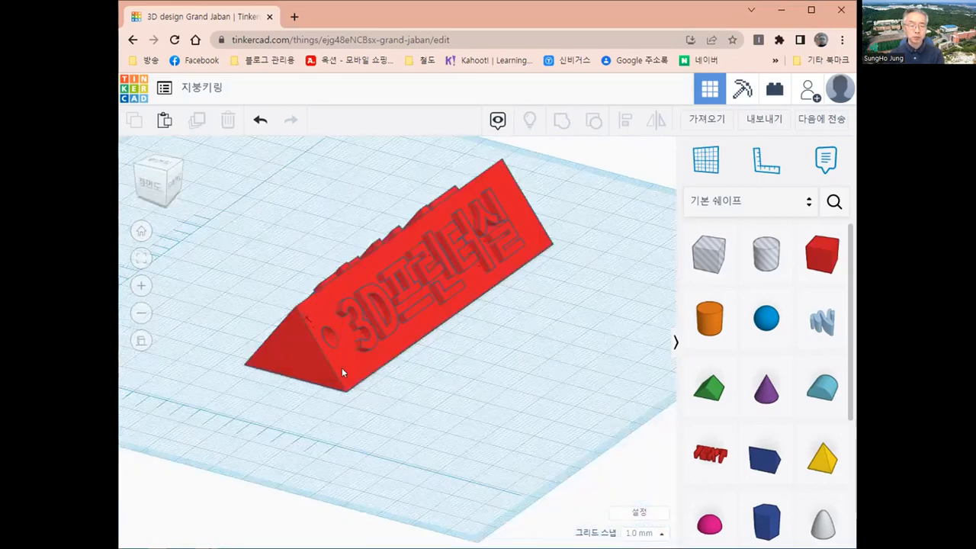
{"action": "right_click_drag", "start_coordinate": [413, 348], "coordinate": [255, 391]}
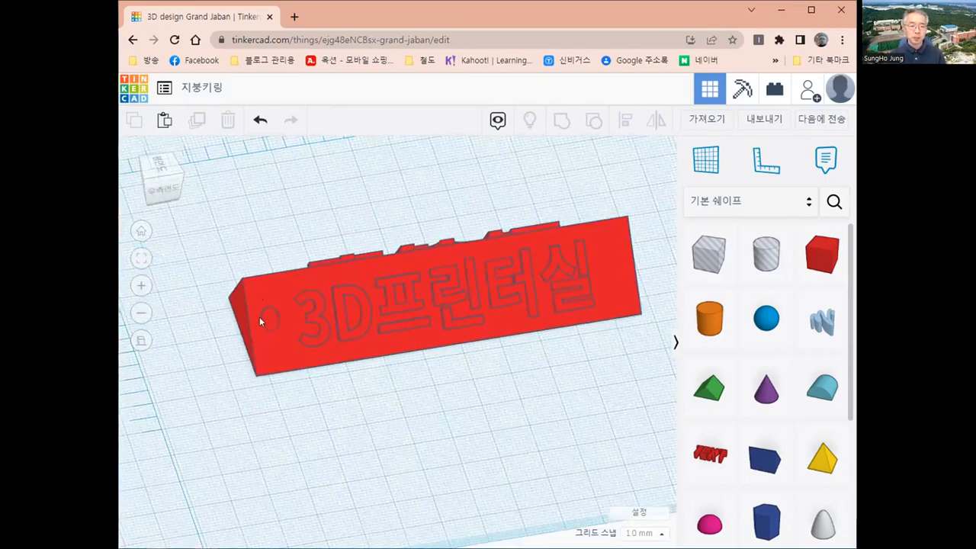
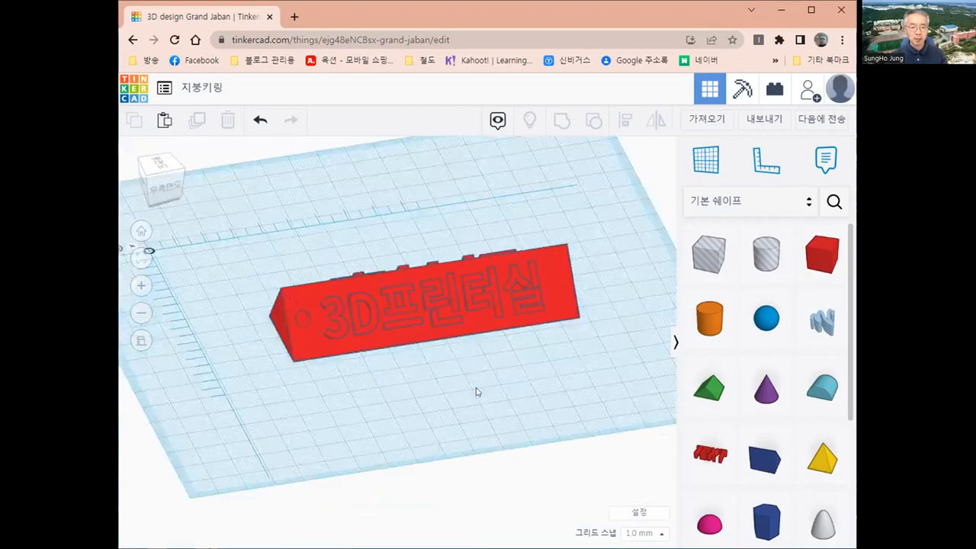
Orbit around the keyring to check both lettered slopes, then drag it down the workplane.
{"action": "right_click_drag", "start_coordinate": [312, 392], "coordinate": [414, 388]}
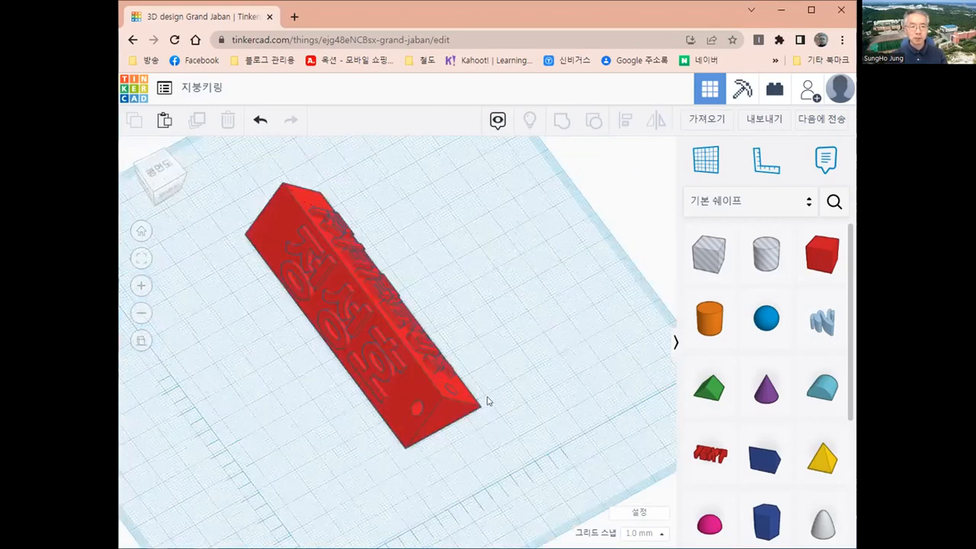
{"action": "right_click_drag", "start_coordinate": [343, 423], "coordinate": [373, 401]}
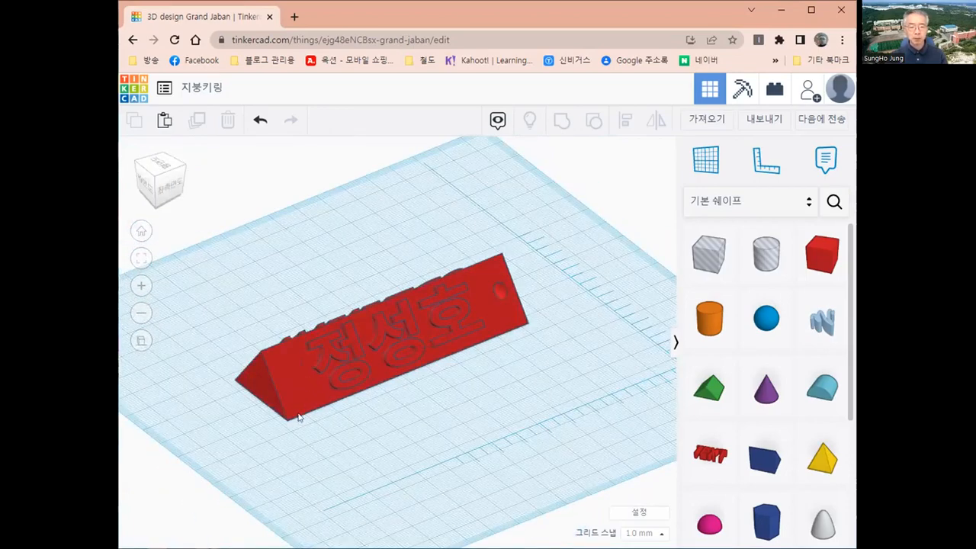
{"action": "mouse_move", "coordinate": [302, 380]}
{"action": "left_mouse_down"}
{"action": "mouse_move", "coordinate": [291, 414]}
{"action": "mouse_move", "coordinate": [275, 332]}
{"action": "mouse_move", "coordinate": [296, 375]}
{"action": "left_mouse_up"}
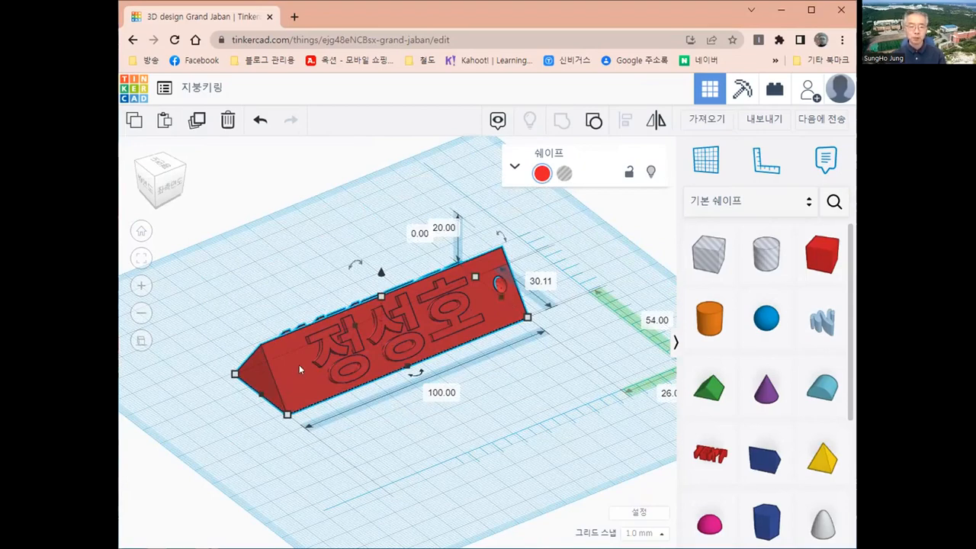
Shift the keyring right and up, then download it as the STL file 지붕키링.stl.
{"action": "left_click_drag", "start_coordinate": [299, 364], "coordinate": [359, 340]}
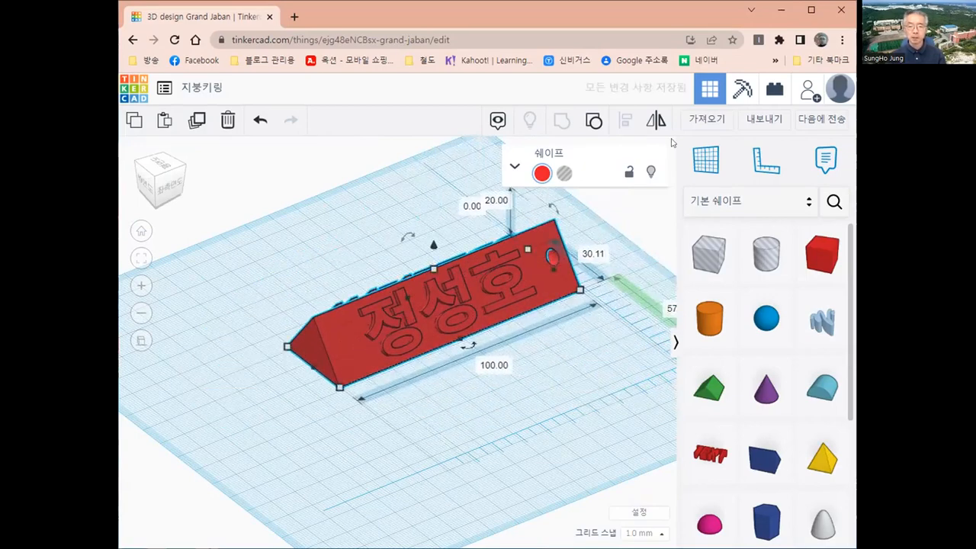
{"action": "left_click", "coordinate": [764, 122]}
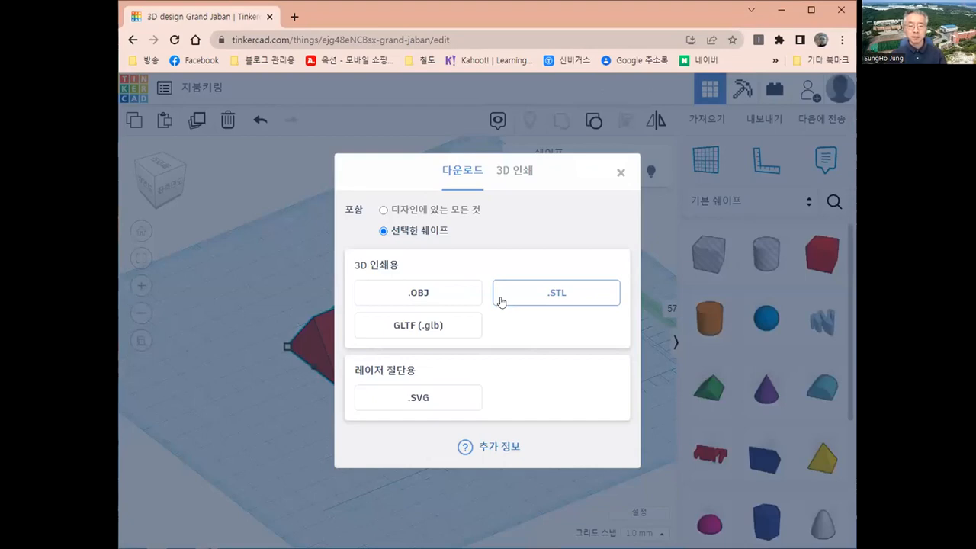
{"action": "left_click", "coordinate": [546, 298]}
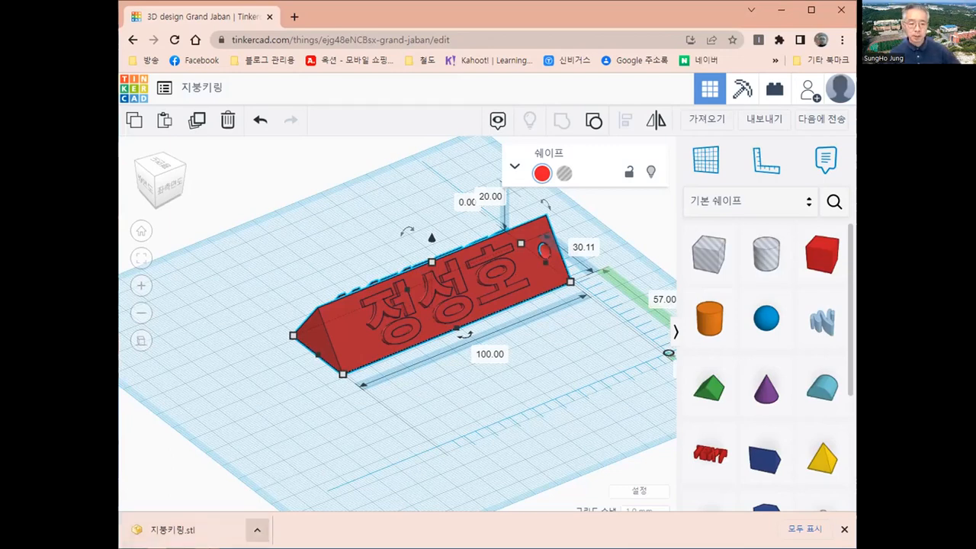
Show the downloaded 지붕키링 STL in the Downloads folder and select it.
{"action": "left_click", "coordinate": [256, 530]}
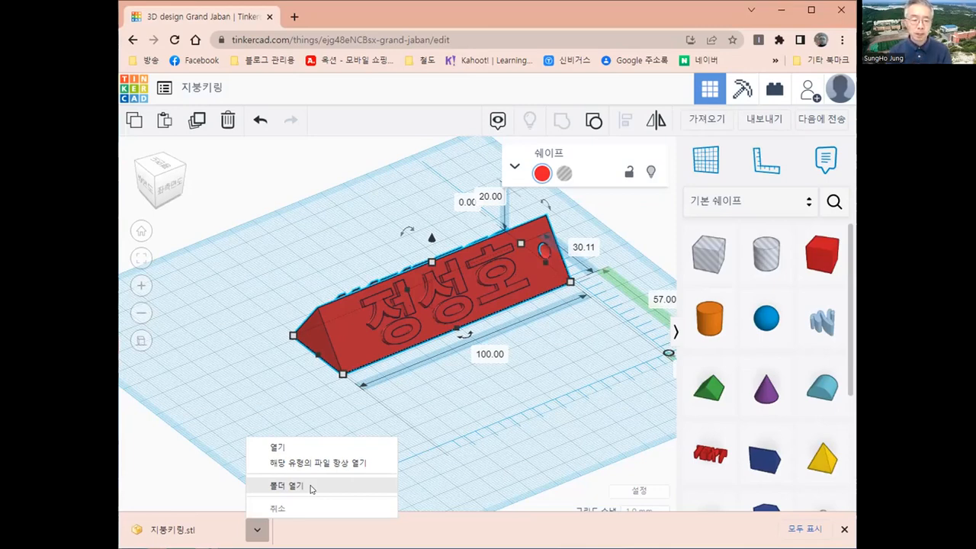
{"action": "left_click", "coordinate": [311, 488]}
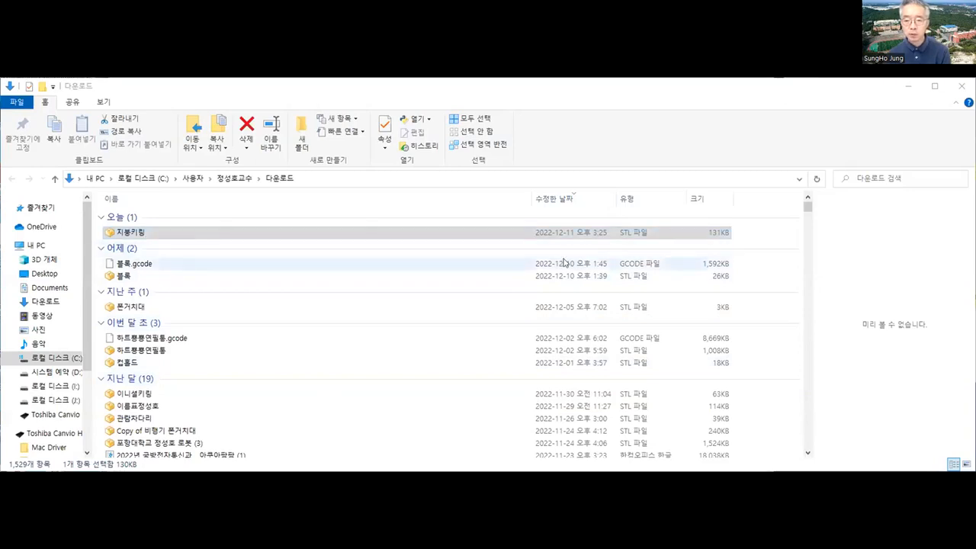
{"action": "left_click", "coordinate": [572, 234]}
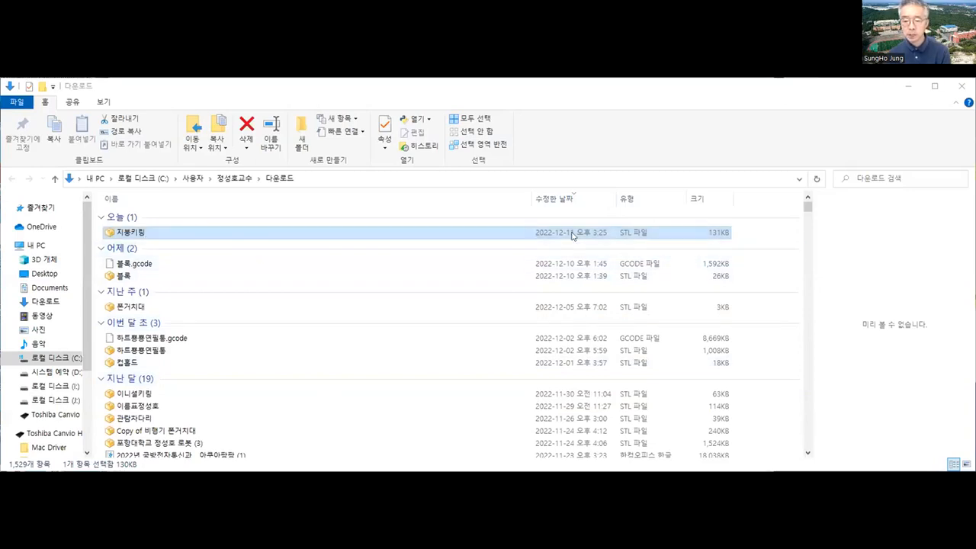
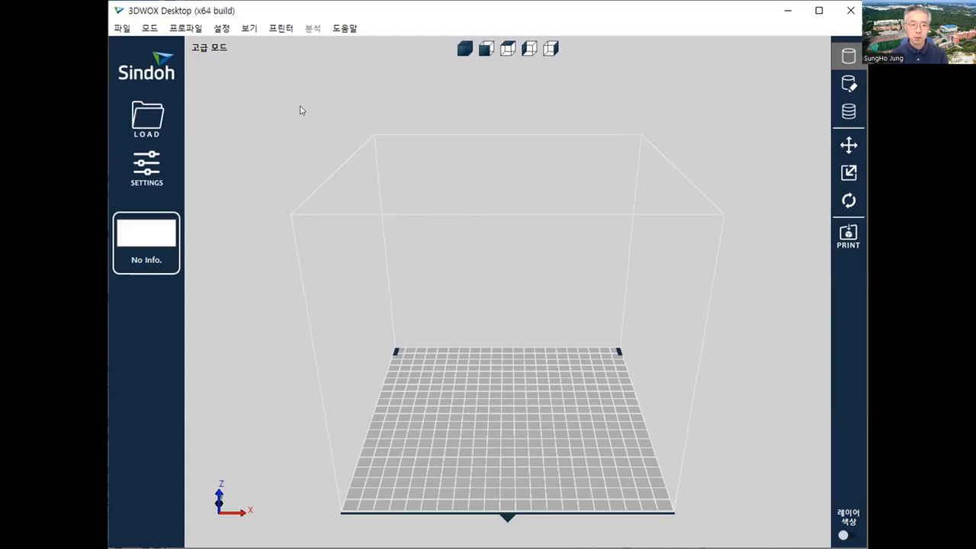
Load 지붕키링.stl from the 다운로드 (Downloads) folder onto the 3DWOX build plate.
{"action": "left_click", "coordinate": [143, 116]}
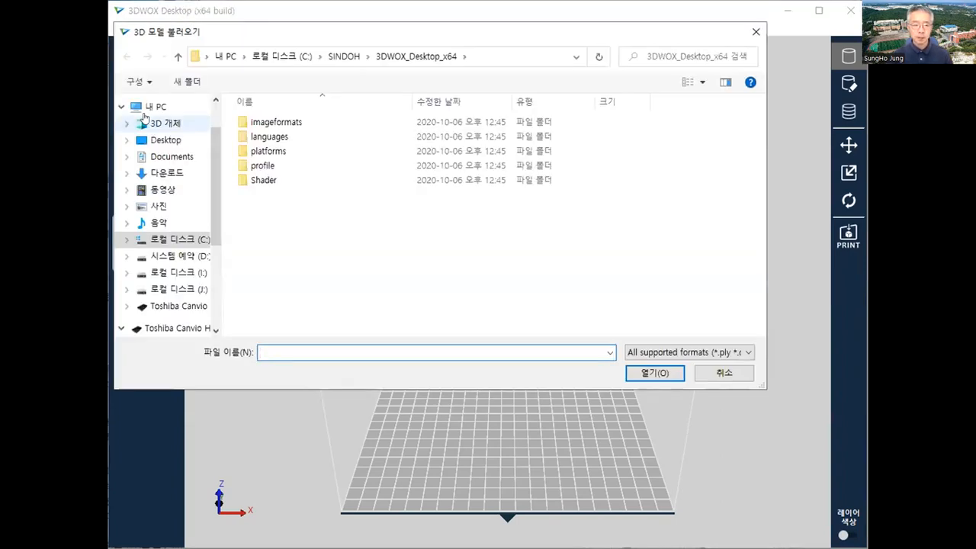
{"action": "left_click", "coordinate": [170, 175]}
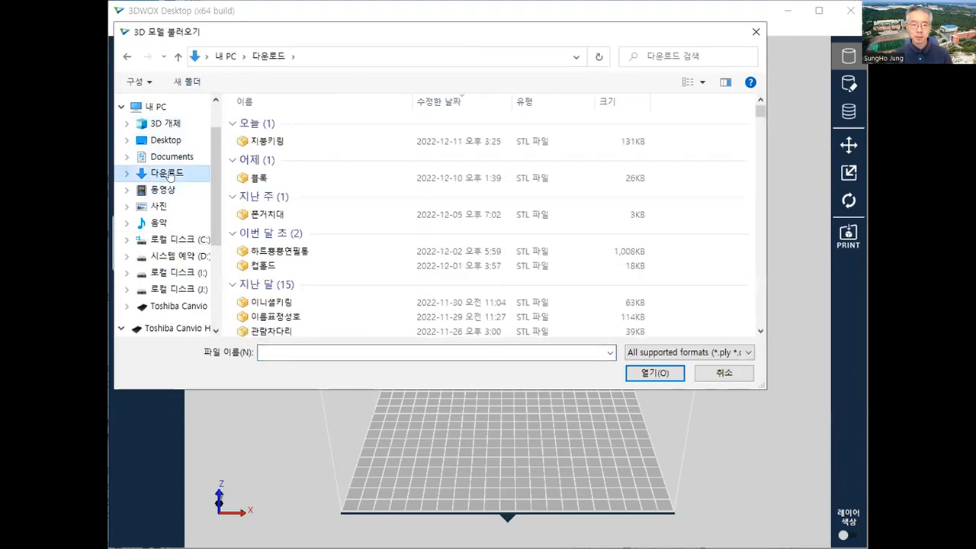
{"action": "left_click", "coordinate": [254, 145]}
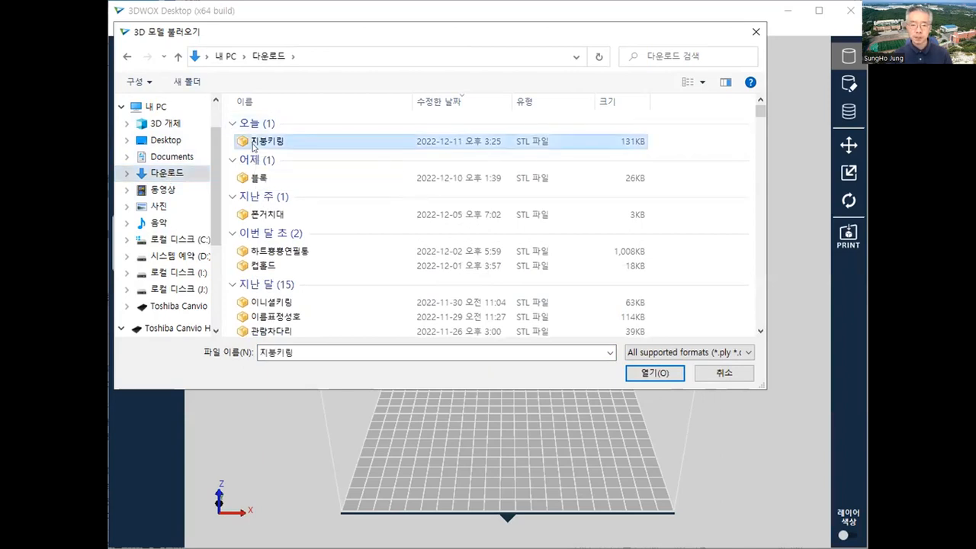
{"action": "left_click", "coordinate": [654, 373]}
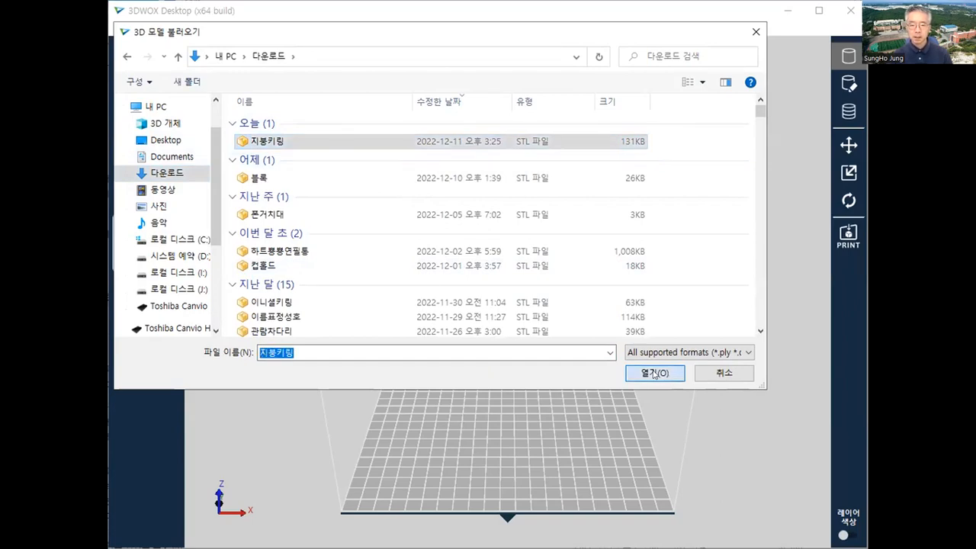
{"action": "scroll", "coordinate": [524, 468], "scroll_direction": "up", "scroll_amount": 4}
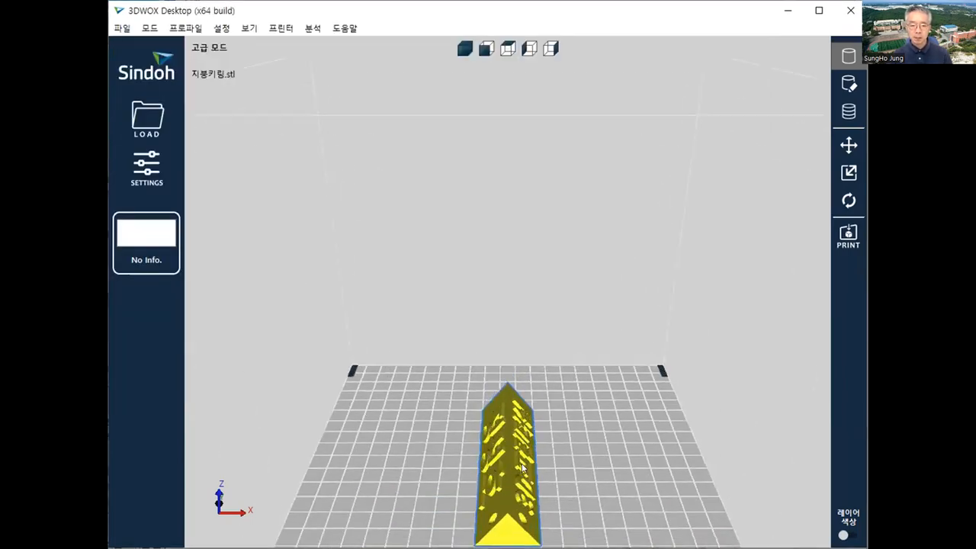
{"action": "left_click", "coordinate": [521, 475]}
{"action": "scroll", "coordinate": [577, 413], "scroll_direction": "down", "scroll_amount": 2}
{"action": "scroll", "coordinate": [577, 414], "scroll_direction": "up", "scroll_amount": 1}
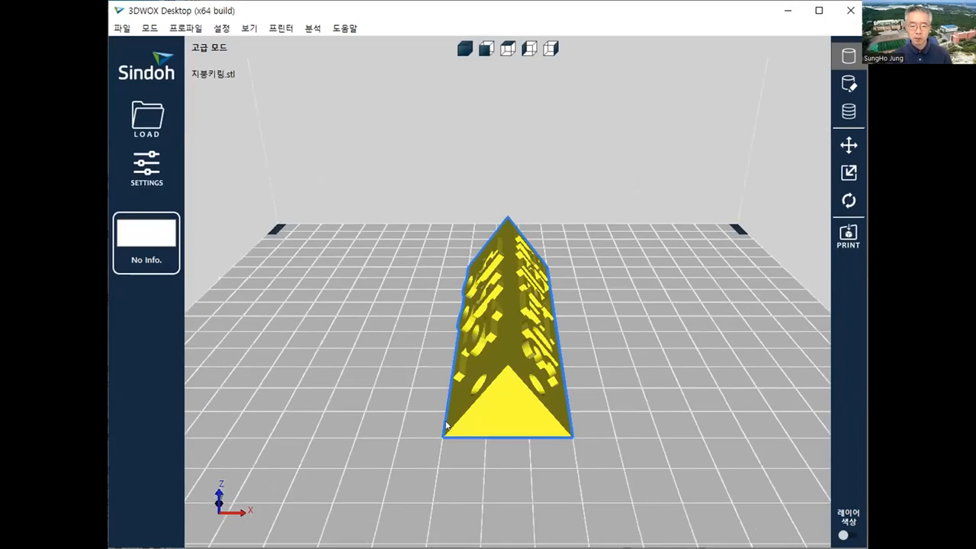
{"action": "right_click_drag", "start_coordinate": [445, 422], "coordinate": [595, 415]}
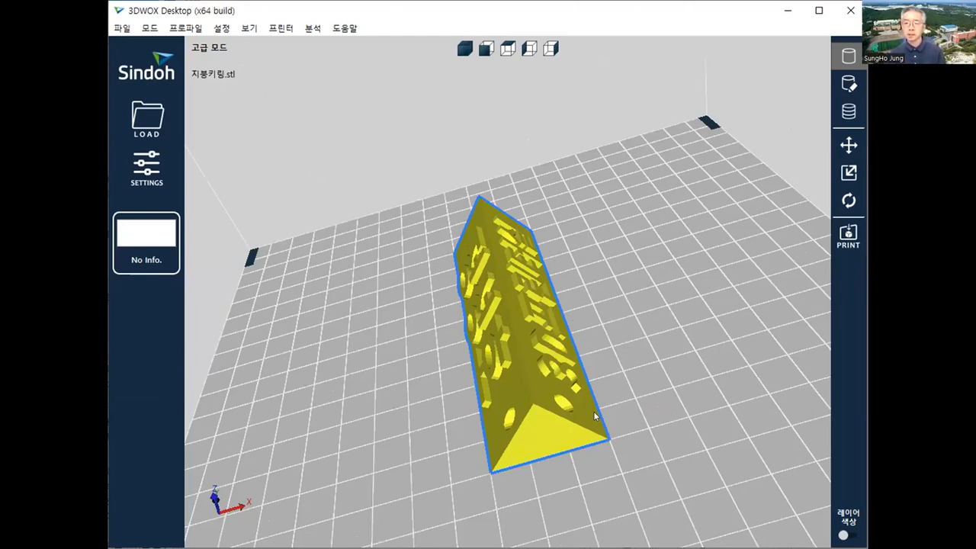
{"action": "scroll", "coordinate": [594, 411], "scroll_direction": "down", "scroll_amount": 3}
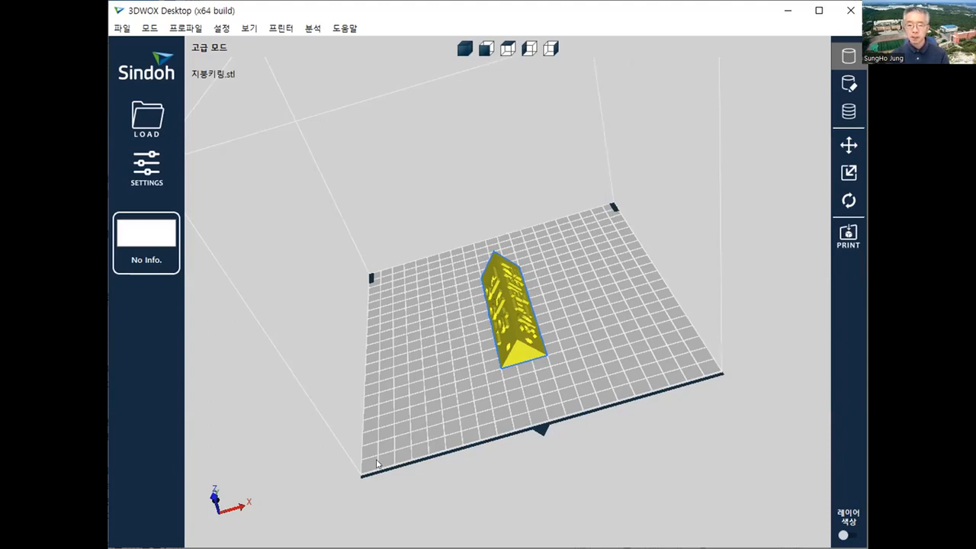
{"action": "left_click_drag", "start_coordinate": [511, 339], "coordinate": [663, 327]}
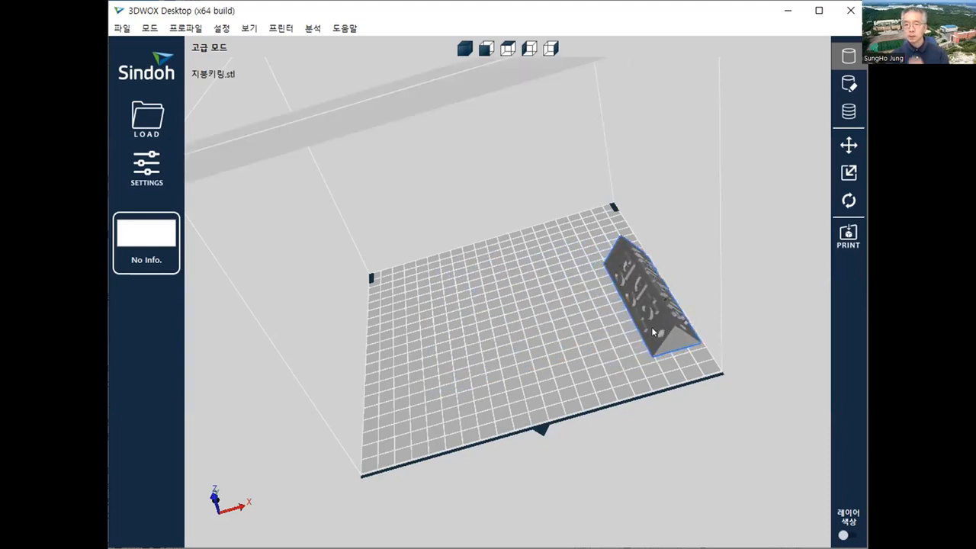
{"action": "left_click_drag", "start_coordinate": [663, 323], "coordinate": [512, 352]}
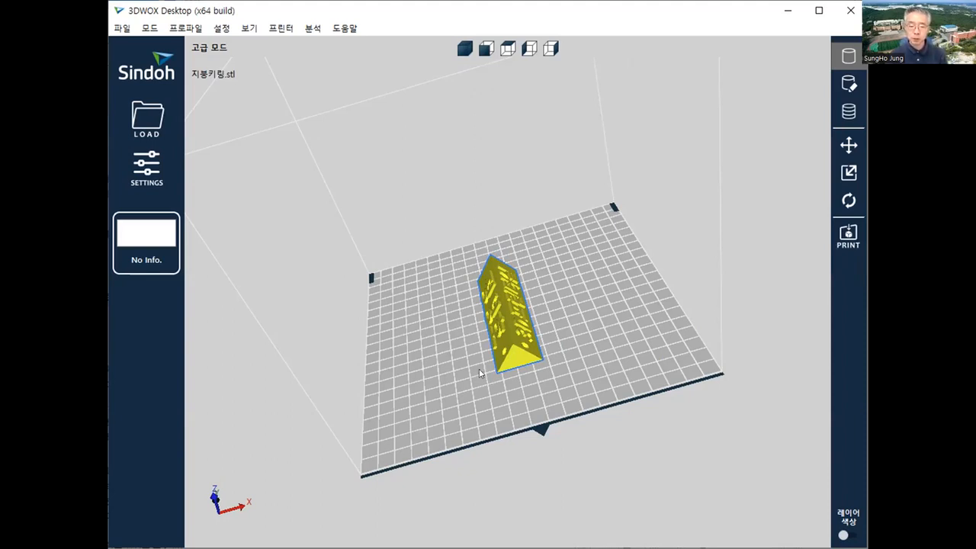
{"action": "right_click_drag", "start_coordinate": [567, 366], "coordinate": [467, 361]}
{"action": "scroll", "coordinate": [467, 361], "scroll_direction": "up", "scroll_amount": 5}
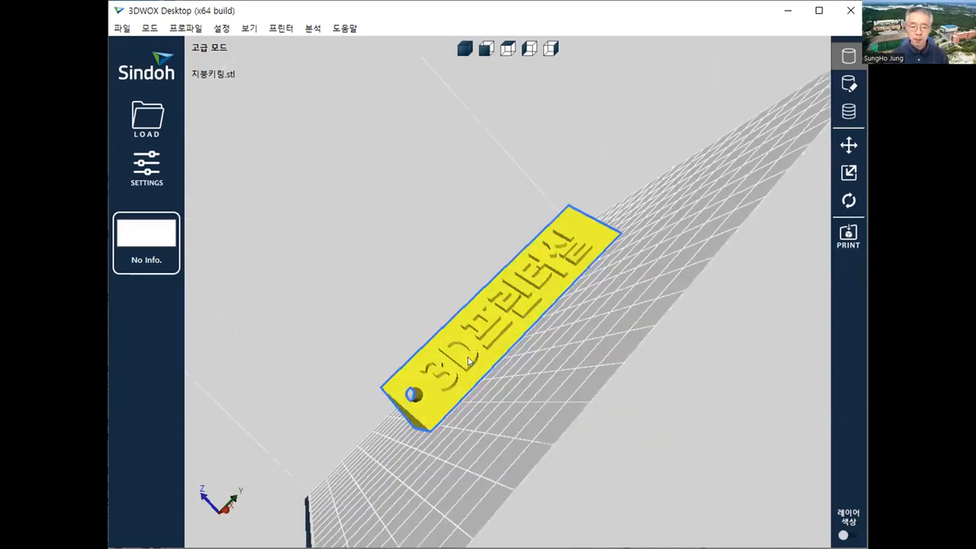
{"action": "scroll", "coordinate": [427, 424], "scroll_direction": "up", "scroll_amount": 3}
{"action": "scroll", "coordinate": [402, 420], "scroll_direction": "down", "scroll_amount": 4}
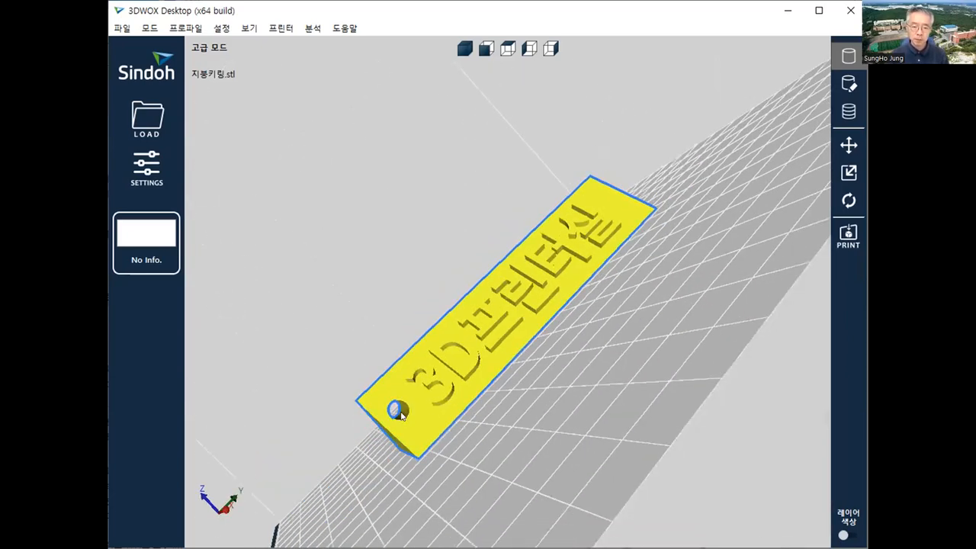
{"action": "scroll", "coordinate": [398, 437], "scroll_direction": "up", "scroll_amount": 2}
{"action": "scroll", "coordinate": [397, 436], "scroll_direction": "down", "scroll_amount": 2}
{"action": "right_click_drag", "start_coordinate": [545, 435], "coordinate": [360, 423]}
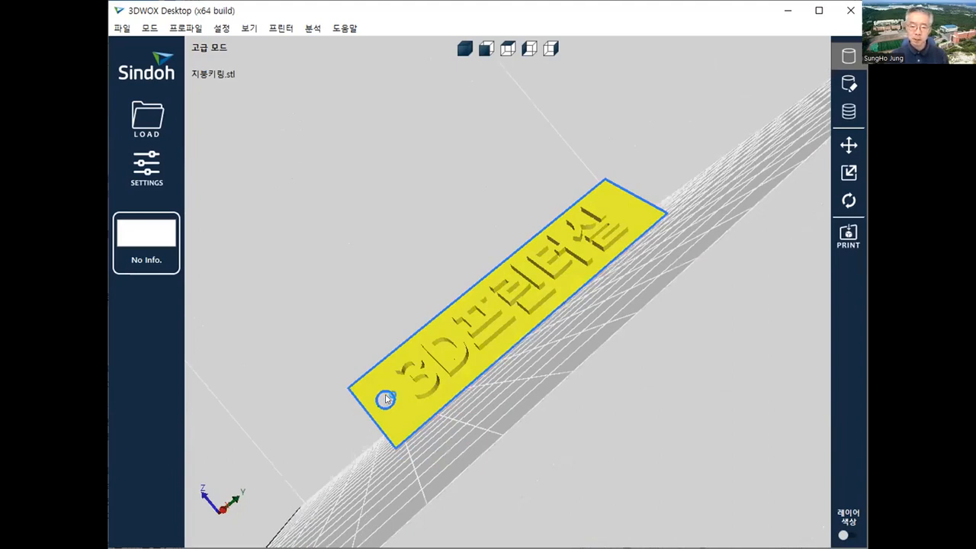
{"action": "scroll", "coordinate": [386, 399], "scroll_direction": "up", "scroll_amount": 1}
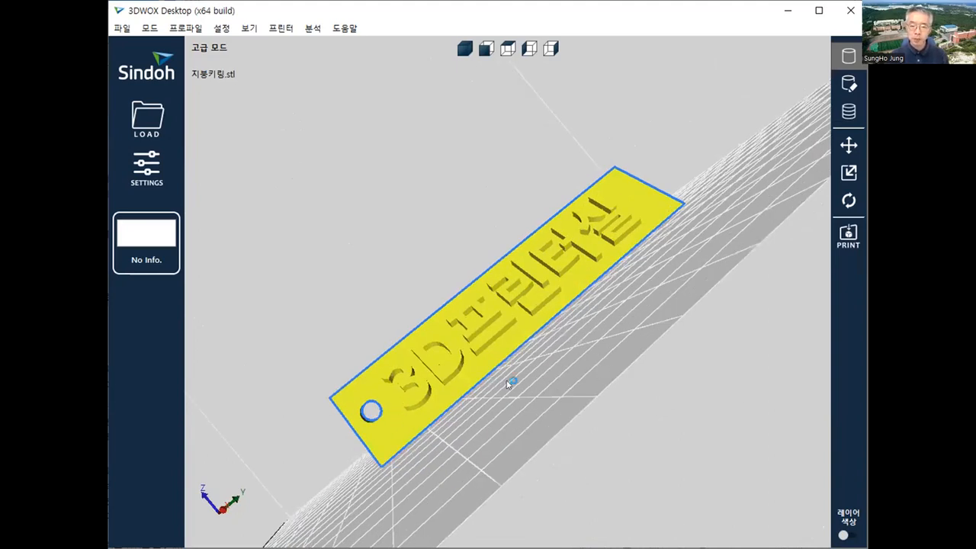
{"action": "left_click", "coordinate": [463, 49]}
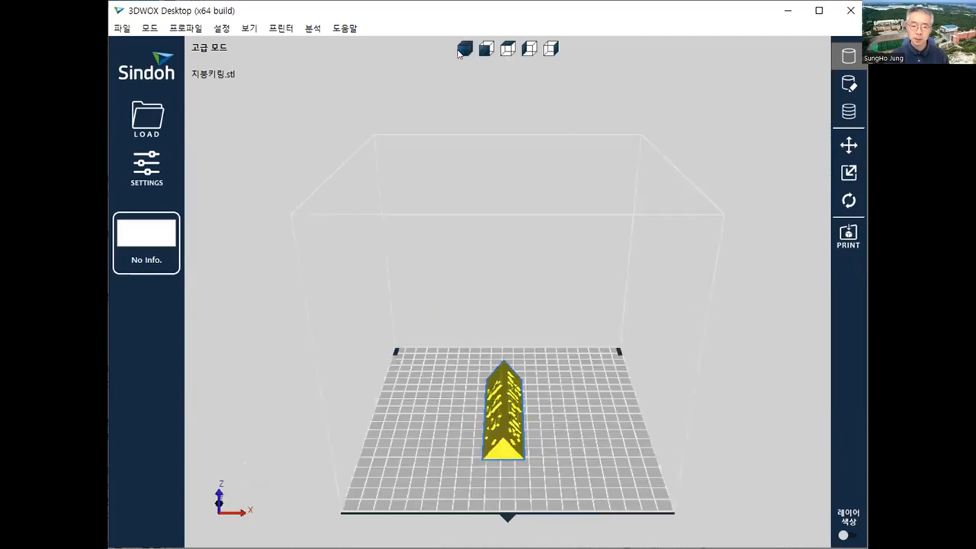
{"action": "scroll", "coordinate": [509, 453], "scroll_direction": "up", "scroll_amount": 3}
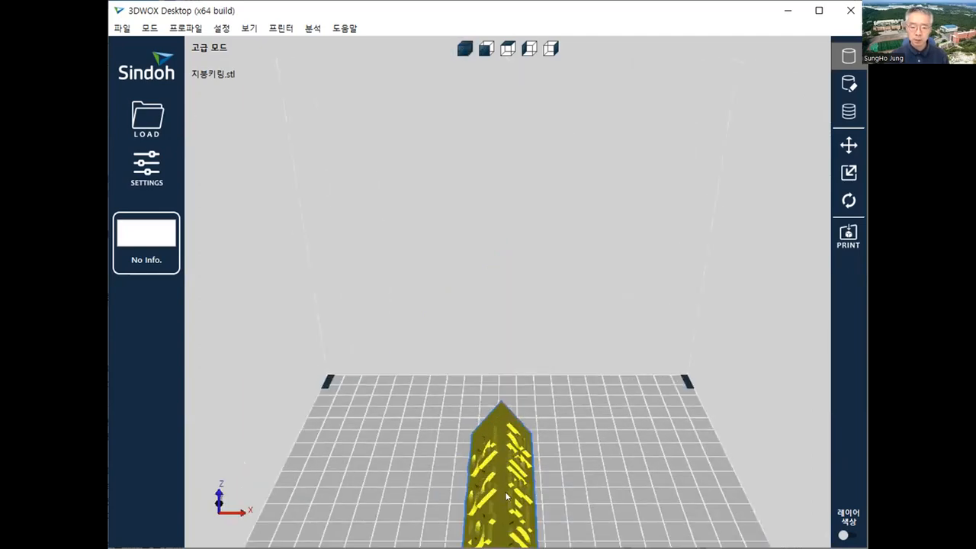
{"action": "right_click_drag", "start_coordinate": [506, 496], "coordinate": [279, 472]}
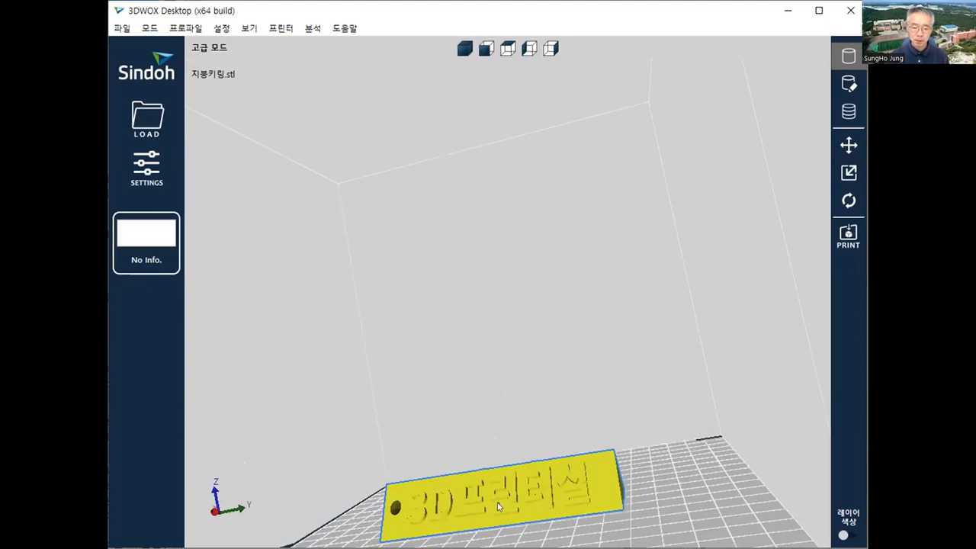
{"action": "scroll", "coordinate": [498, 506], "scroll_direction": "up", "scroll_amount": 3}
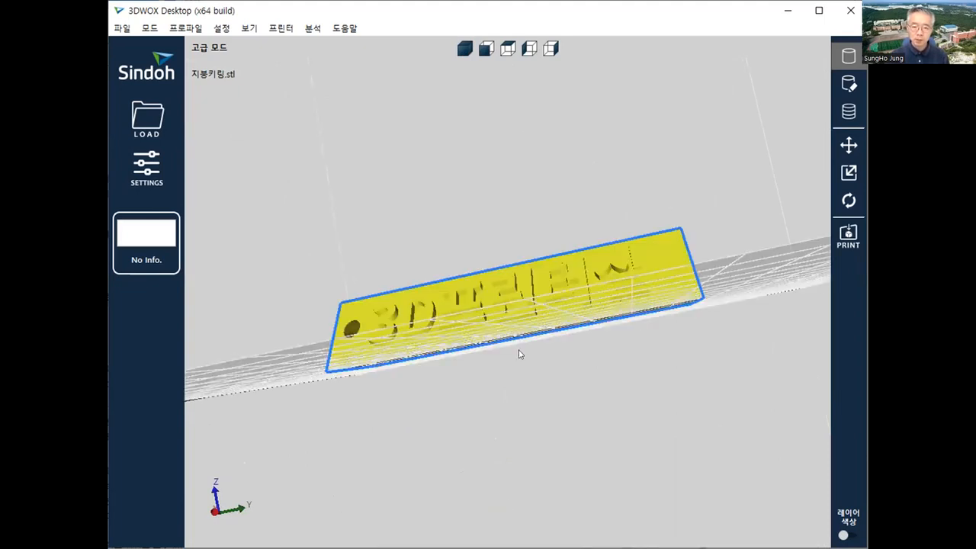
{"action": "scroll", "coordinate": [321, 364], "scroll_direction": "up", "scroll_amount": 3}
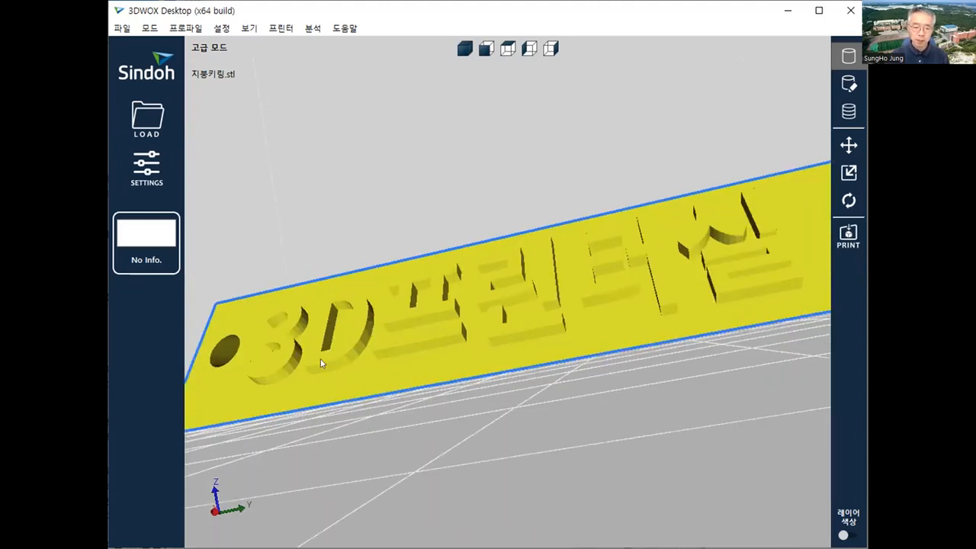
{"action": "right_click_drag", "start_coordinate": [343, 364], "coordinate": [384, 387]}
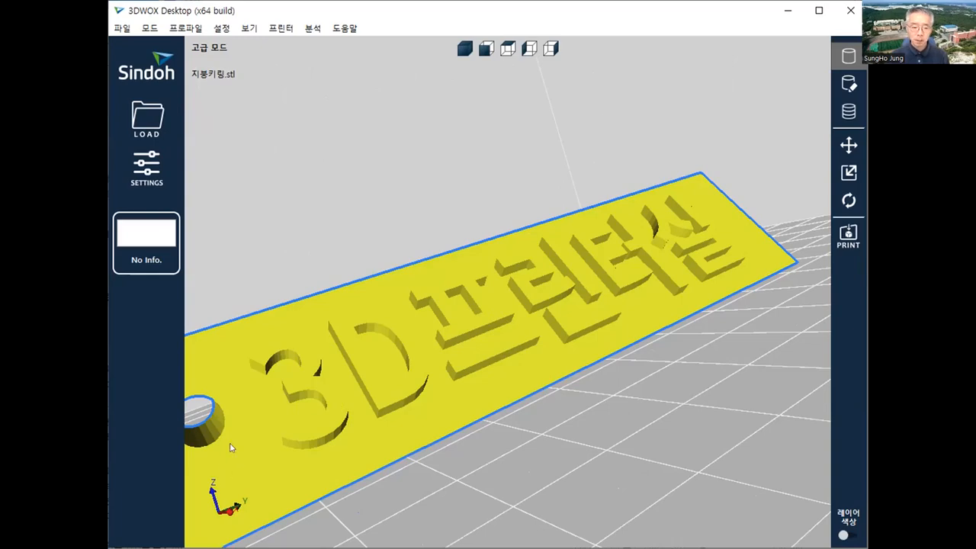
{"action": "scroll", "coordinate": [358, 385], "scroll_direction": "down", "scroll_amount": 3}
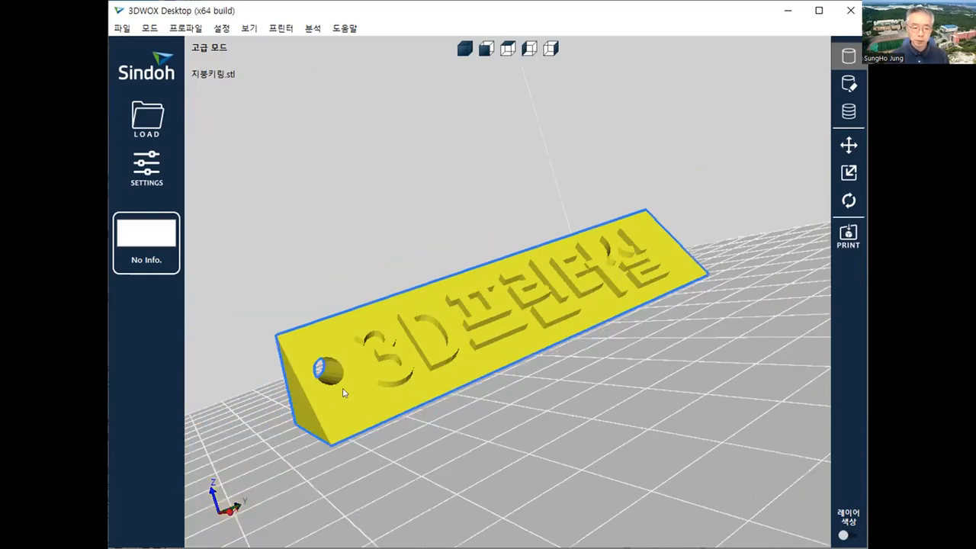
{"action": "scroll", "coordinate": [221, 439], "scroll_direction": "up", "scroll_amount": 3}
{"action": "scroll", "coordinate": [348, 374], "scroll_direction": "down", "scroll_amount": 3}
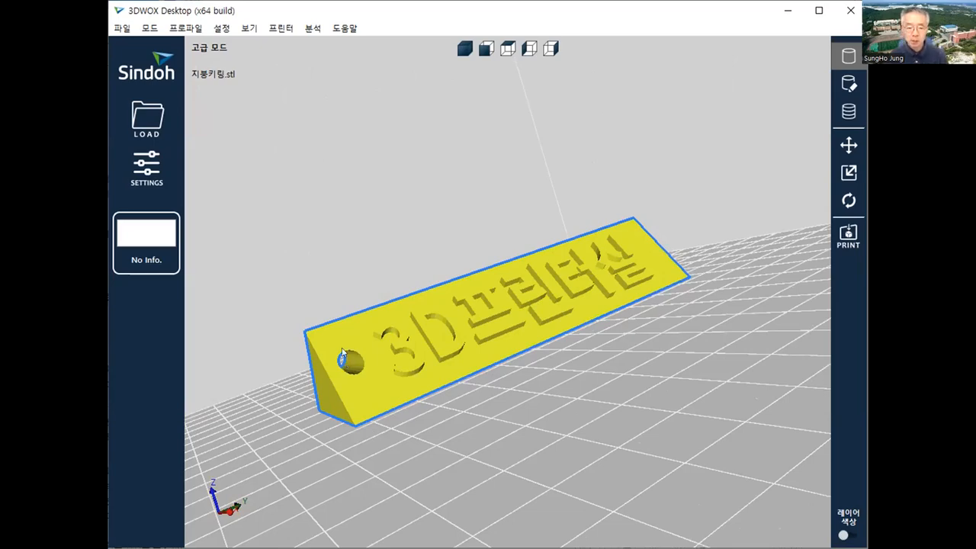
{"action": "scroll", "coordinate": [292, 405], "scroll_direction": "up", "scroll_amount": 2}
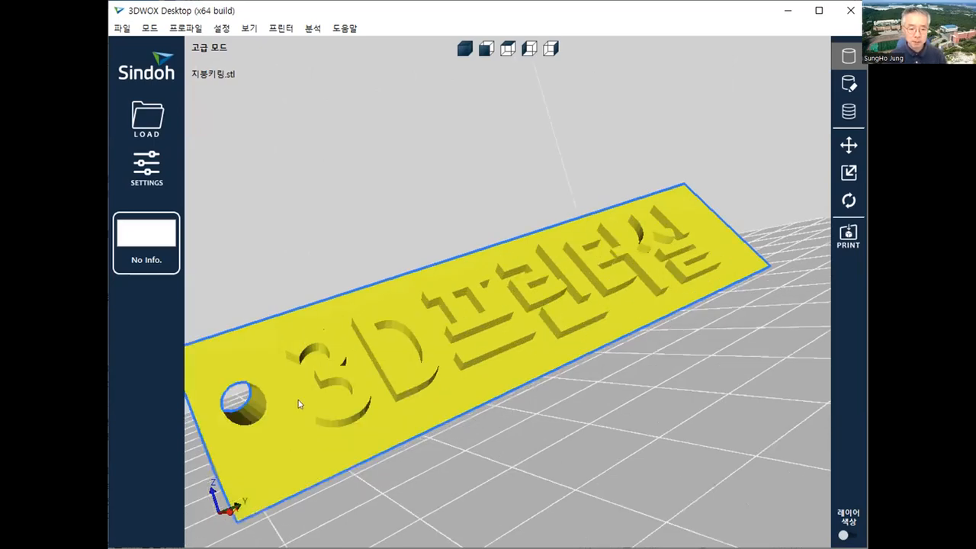
{"action": "scroll", "coordinate": [208, 432], "scroll_direction": "down", "scroll_amount": 2}
{"action": "scroll", "coordinate": [236, 408], "scroll_direction": "up", "scroll_amount": 2}
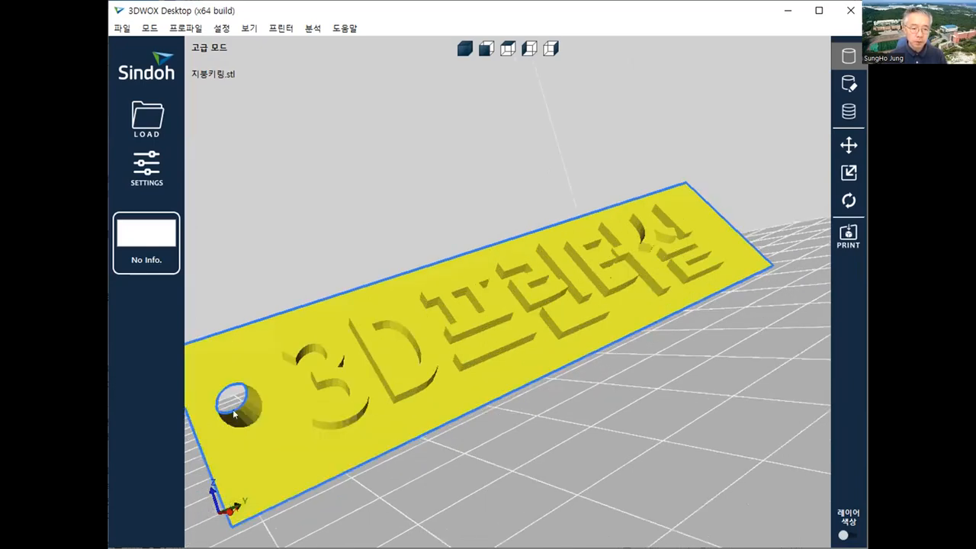
{"action": "scroll", "coordinate": [240, 408], "scroll_direction": "down", "scroll_amount": 2}
{"action": "scroll", "coordinate": [232, 405], "scroll_direction": "up", "scroll_amount": 2}
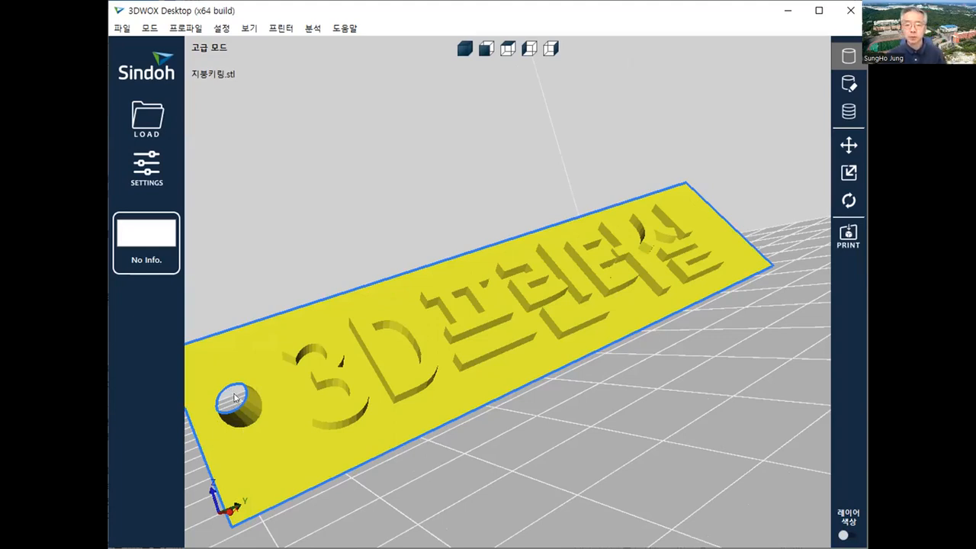
With the support-paint tool, paint supports inside the round keyring hole.
{"action": "left_click", "coordinate": [849, 83]}
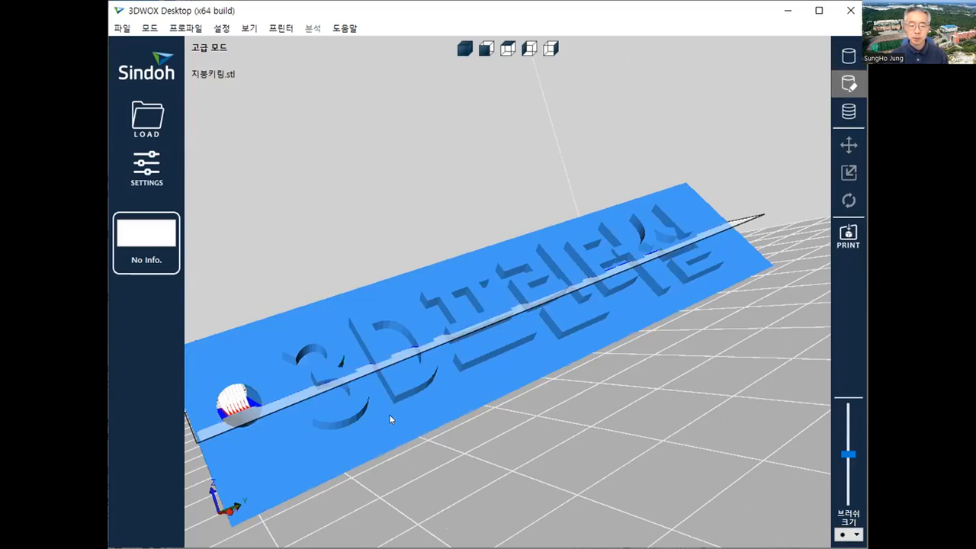
{"action": "scroll", "coordinate": [222, 427], "scroll_direction": "up", "scroll_amount": 1}
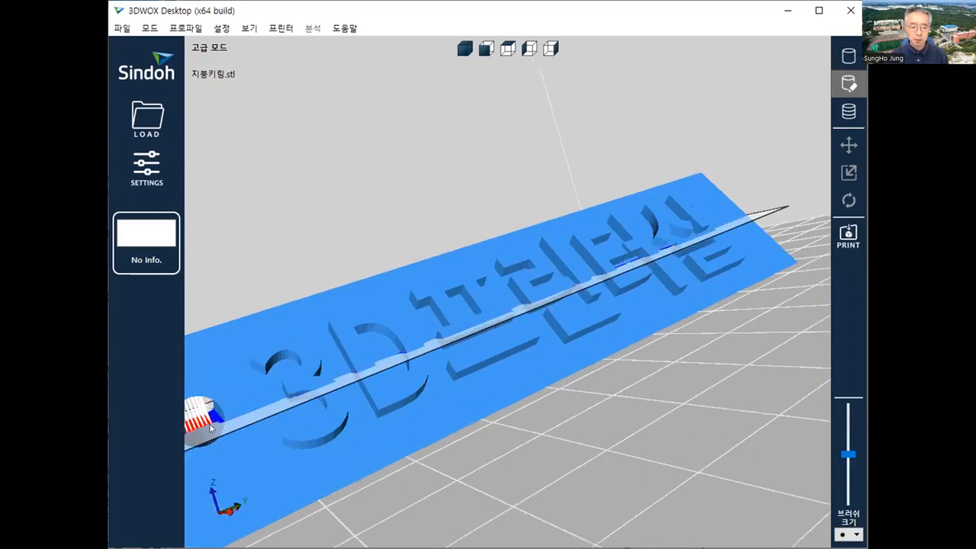
{"action": "scroll", "coordinate": [233, 421], "scroll_direction": "down", "scroll_amount": 4}
{"action": "scroll", "coordinate": [330, 411], "scroll_direction": "up", "scroll_amount": 2}
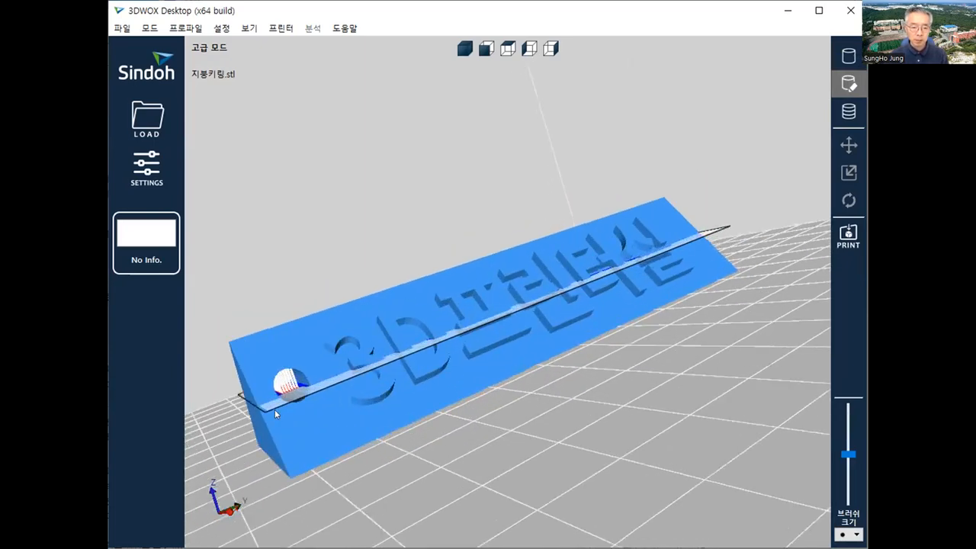
{"action": "scroll", "coordinate": [274, 409], "scroll_direction": "up", "scroll_amount": 1}
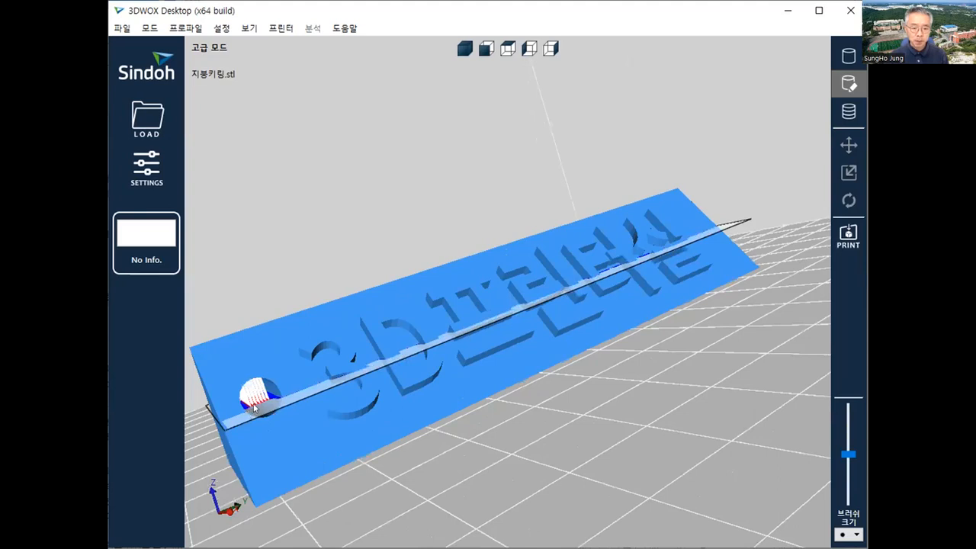
{"action": "left_click_drag", "start_coordinate": [247, 407], "coordinate": [268, 404]}
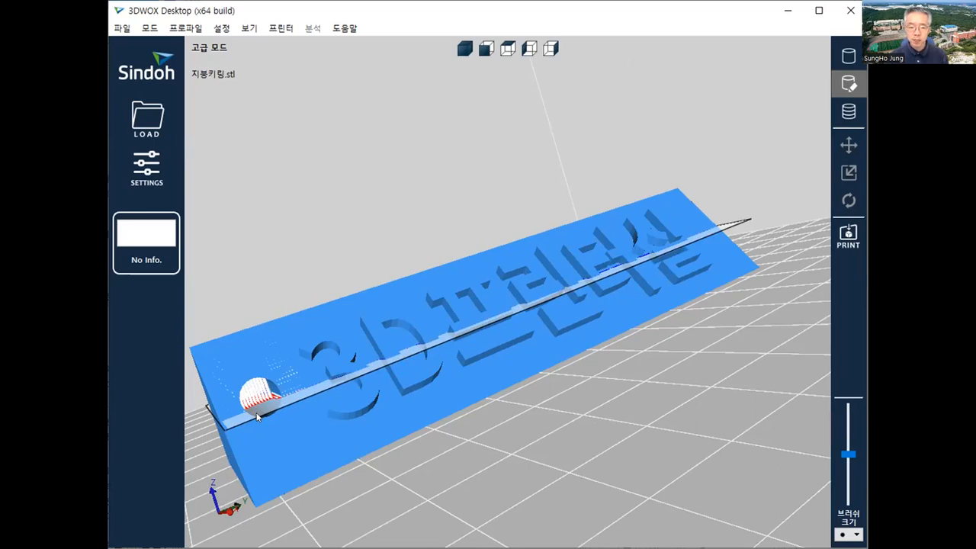
Shrink the brush and paint supports under the overhanging letter edges along one roof slope.
{"action": "scroll", "coordinate": [244, 425], "scroll_direction": "up", "scroll_amount": 1}
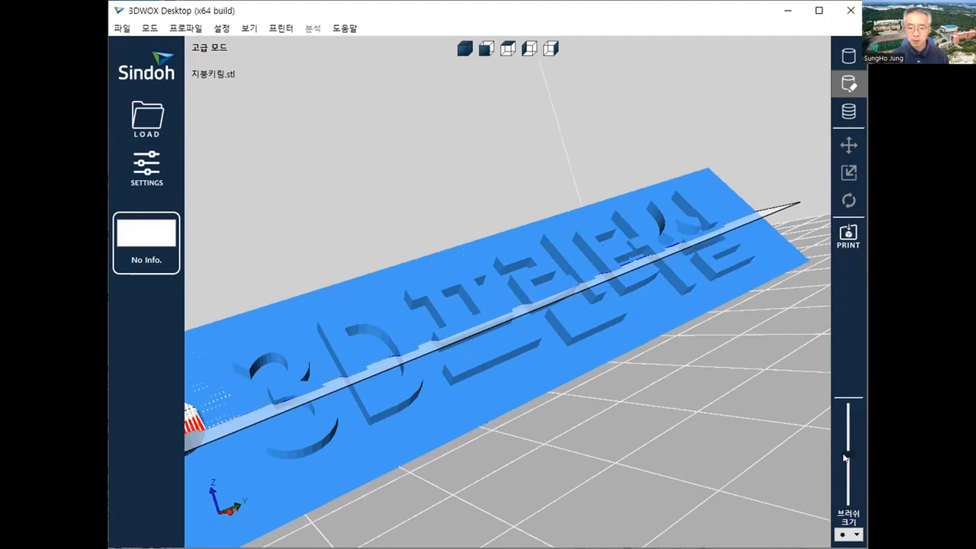
{"action": "left_click_drag", "start_coordinate": [845, 454], "coordinate": [851, 485]}
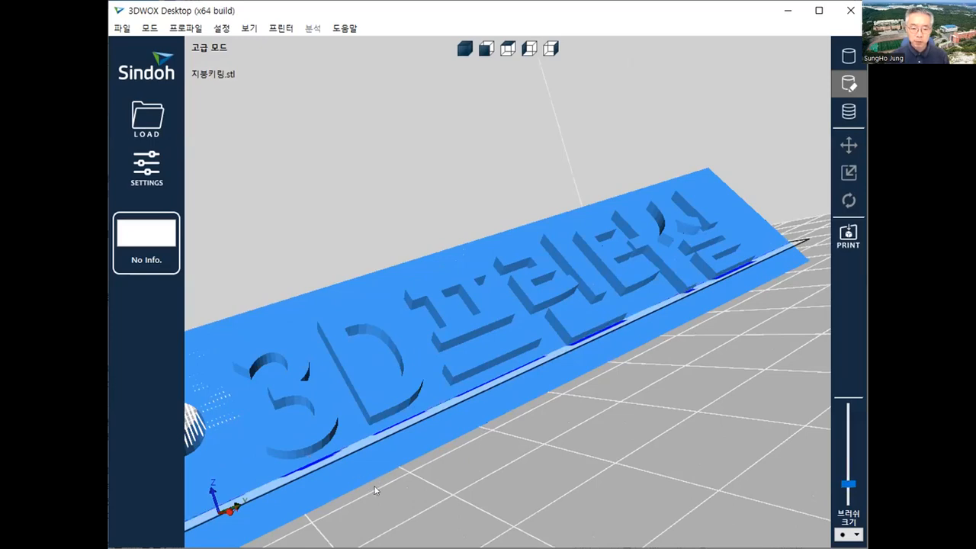
{"action": "right_click_drag", "start_coordinate": [375, 490], "coordinate": [343, 423]}
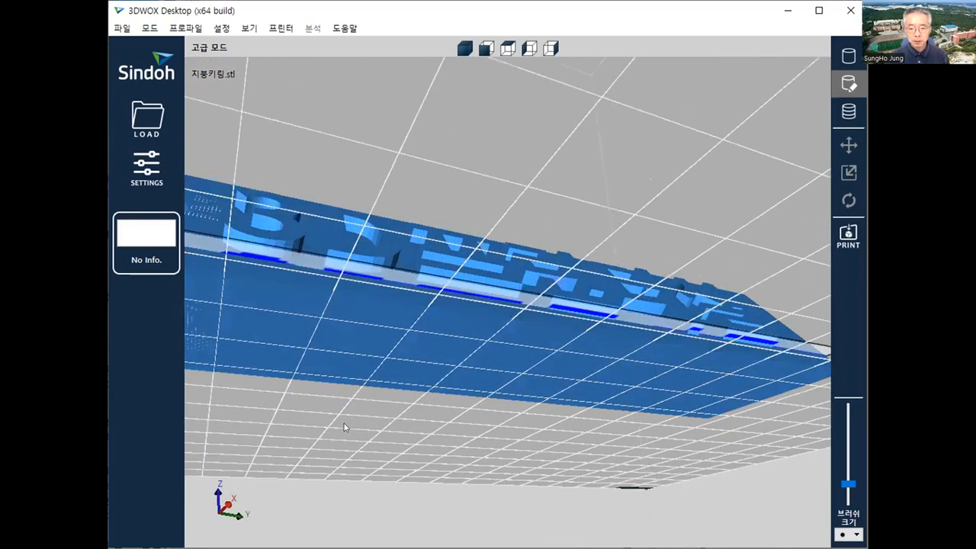
{"action": "right_click_drag", "start_coordinate": [396, 379], "coordinate": [494, 314]}
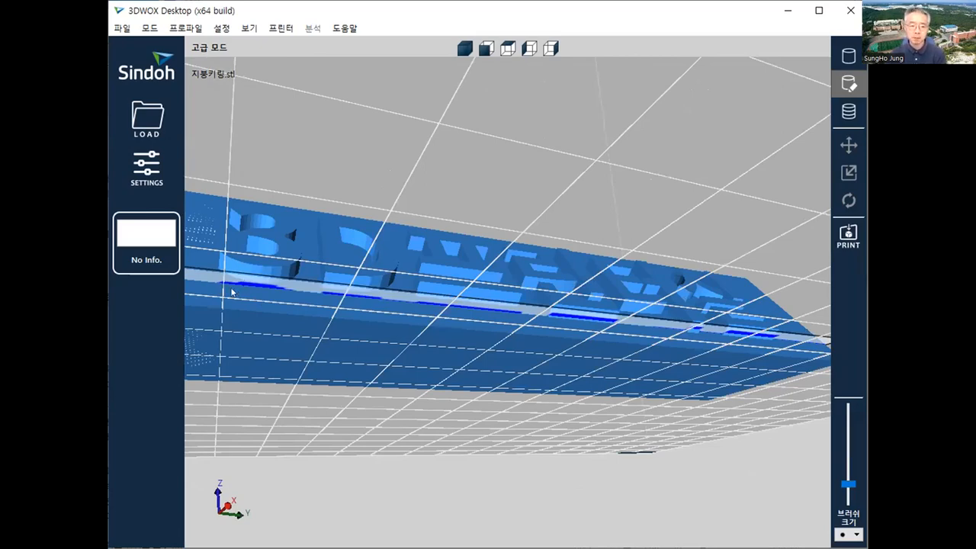
{"action": "left_click_drag", "start_coordinate": [223, 282], "coordinate": [705, 329]}
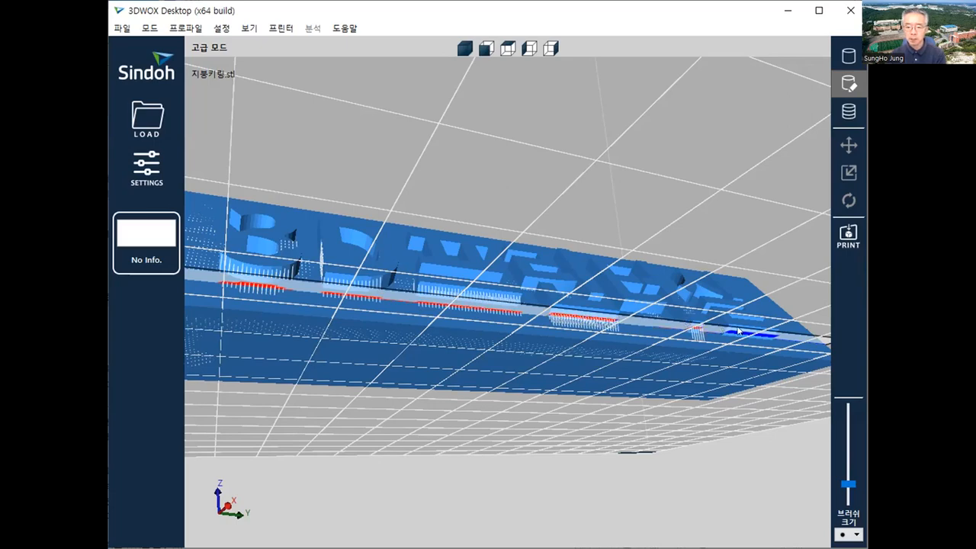
{"action": "left_click_drag", "start_coordinate": [774, 337], "coordinate": [779, 337]}
{"action": "mouse_move", "coordinate": [684, 348]}
{"action": "right_mouse_down"}
{"action": "mouse_move", "coordinate": [619, 392]}
{"action": "mouse_move", "coordinate": [552, 414]}
{"action": "mouse_move", "coordinate": [485, 415]}
{"action": "mouse_move", "coordinate": [496, 399]}
{"action": "mouse_move", "coordinate": [553, 383]}
{"action": "mouse_move", "coordinate": [722, 410]}
{"action": "right_mouse_up"}
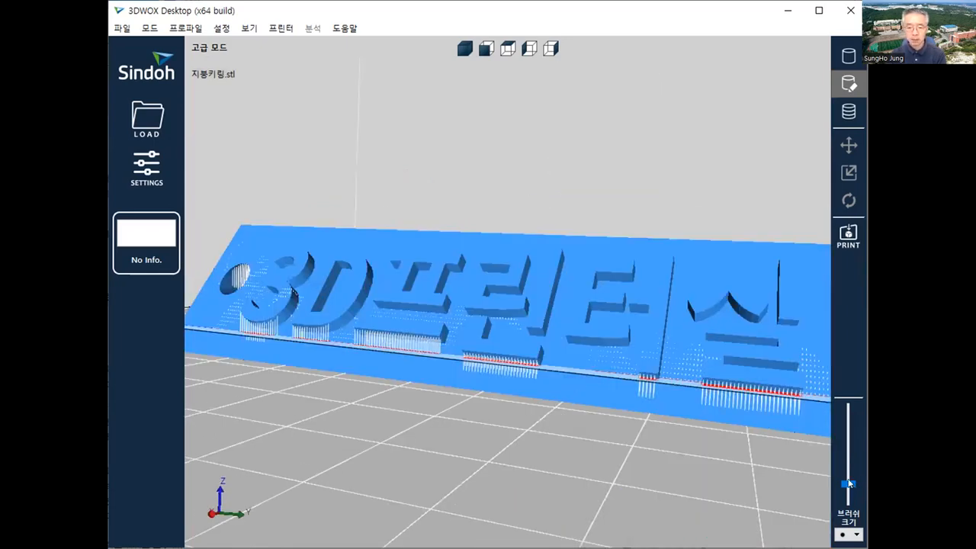
Resize the brush and paint supports under the remaining letter overhangs on the other slope.
{"action": "mouse_move", "coordinate": [848, 483]}
{"action": "left_mouse_down"}
{"action": "mouse_move", "coordinate": [848, 440]}
{"action": "mouse_move", "coordinate": [848, 459]}
{"action": "left_mouse_up"}
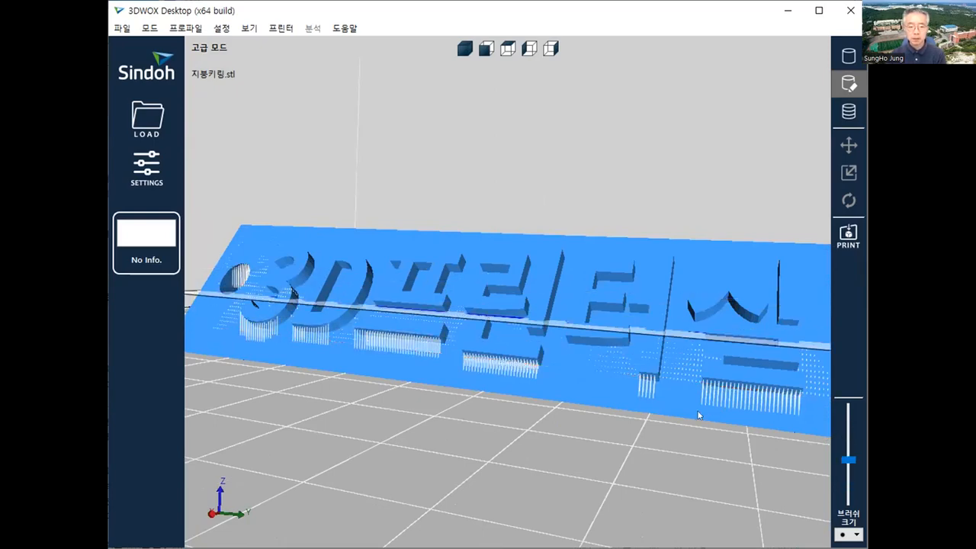
{"action": "right_click_drag", "start_coordinate": [698, 412], "coordinate": [468, 404]}
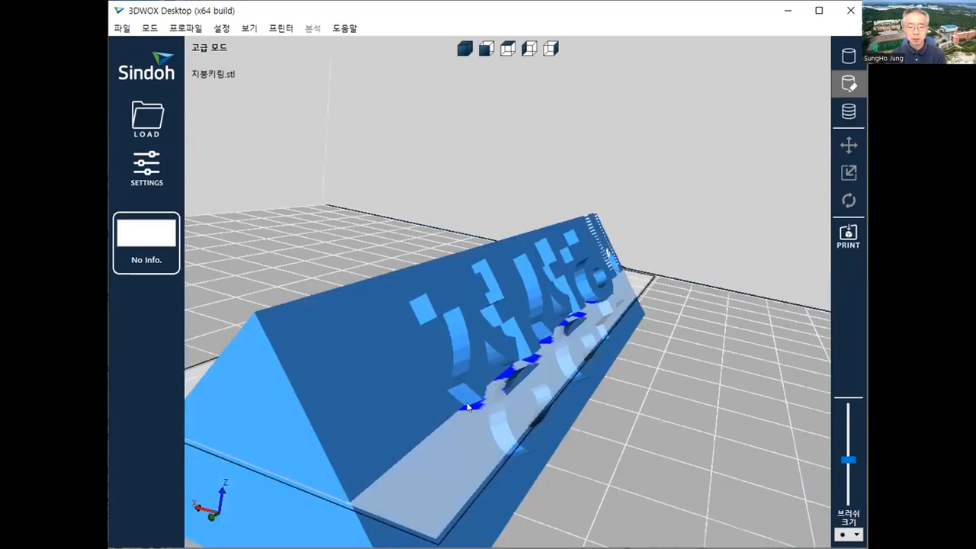
{"action": "left_click_drag", "start_coordinate": [469, 405], "coordinate": [610, 298]}
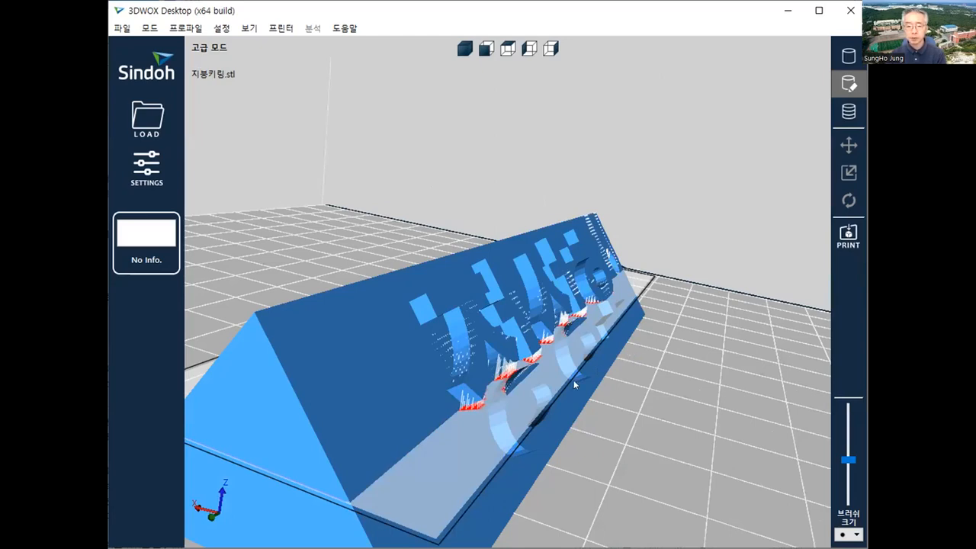
{"action": "right_click_drag", "start_coordinate": [574, 380], "coordinate": [412, 399]}
{"action": "right_click_drag", "start_coordinate": [713, 325], "coordinate": [710, 334]}
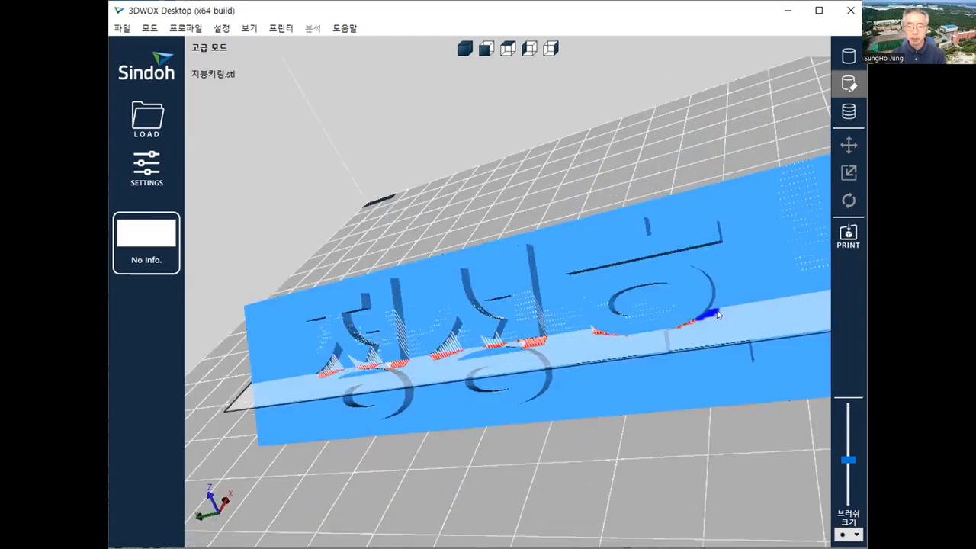
{"action": "left_click_drag", "start_coordinate": [715, 313], "coordinate": [690, 325]}
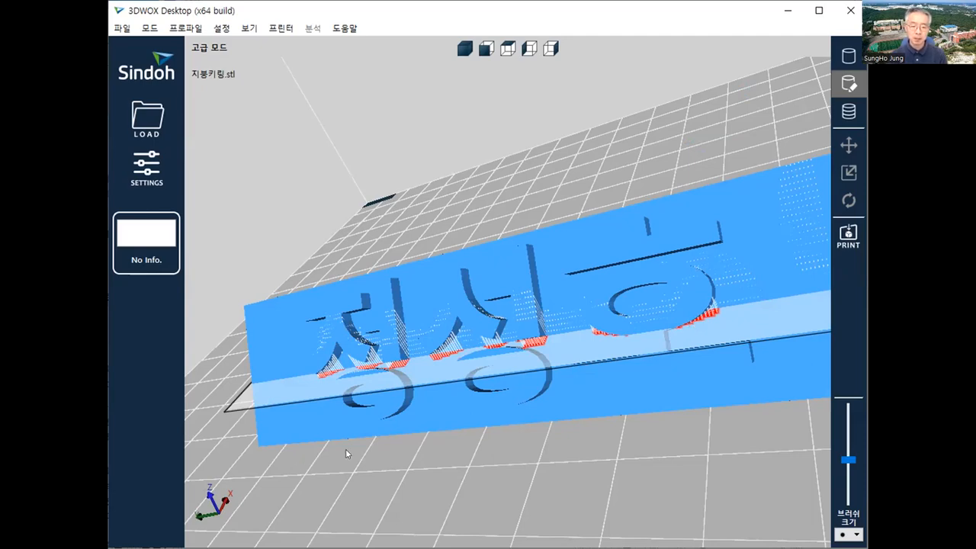
Orbit and zoom to face the plate and check the support columns under the letters.
{"action": "right_click_drag", "start_coordinate": [346, 448], "coordinate": [366, 403]}
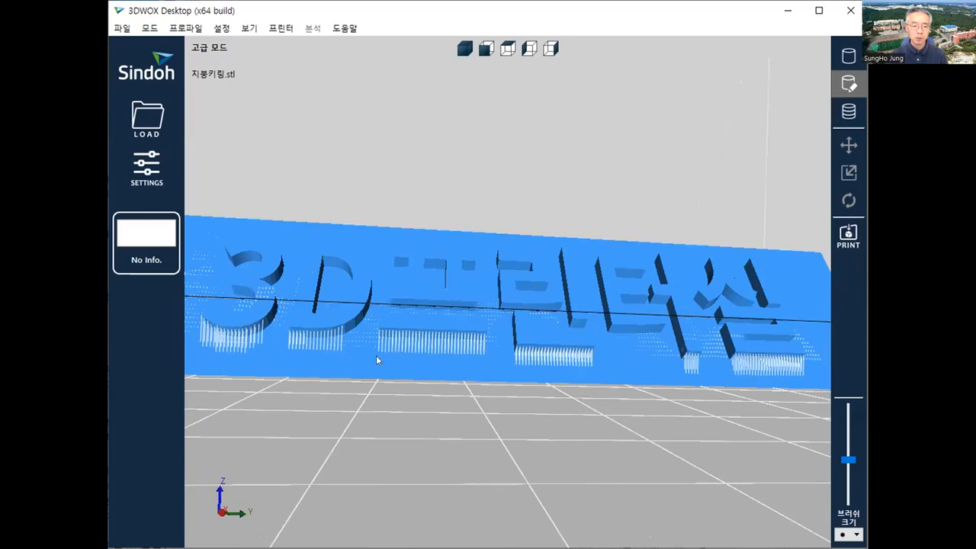
{"action": "scroll", "coordinate": [305, 290], "scroll_direction": "down", "scroll_amount": 3}
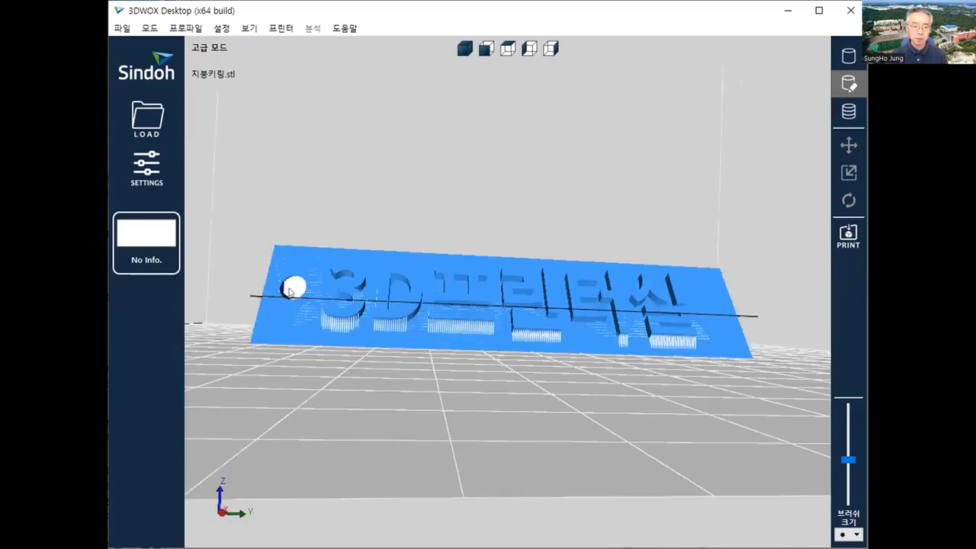
{"action": "scroll", "coordinate": [259, 297], "scroll_direction": "up", "scroll_amount": 3}
{"action": "scroll", "coordinate": [244, 302], "scroll_direction": "down", "scroll_amount": 2}
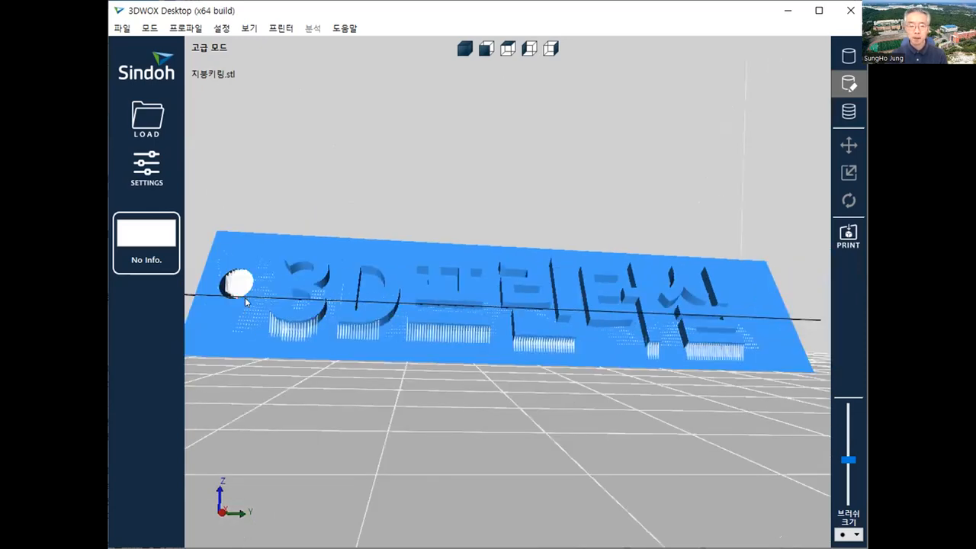